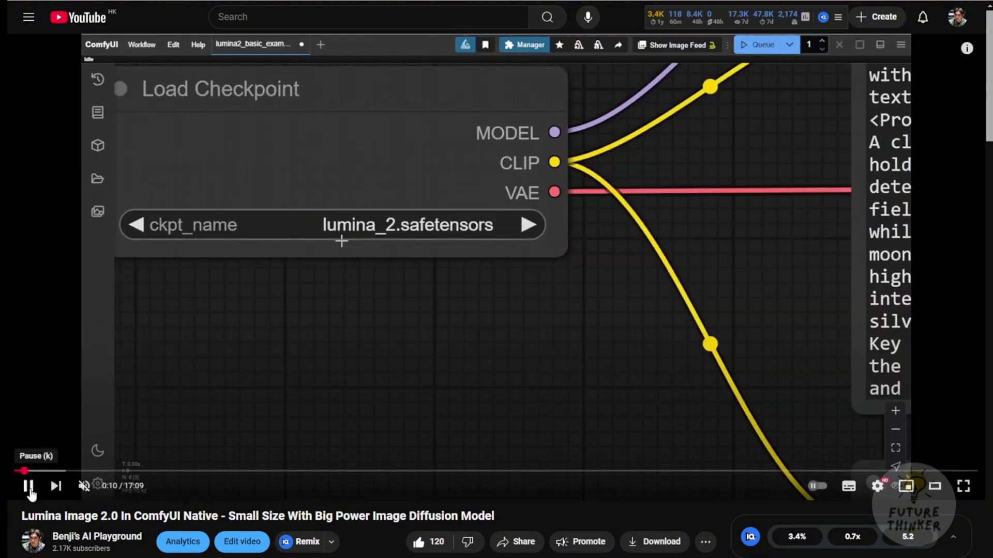
Step: Pause the Lumina Image 2.0 video and preview parts of the two sample character clips
{"action": "left_click", "coordinate": [29, 486]}
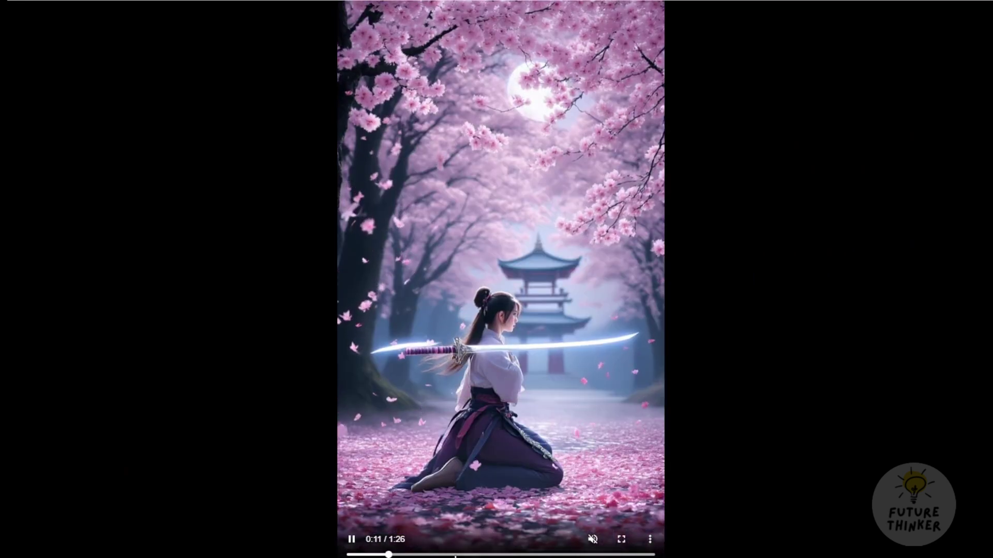
{"action": "left_click", "coordinate": [455, 556]}
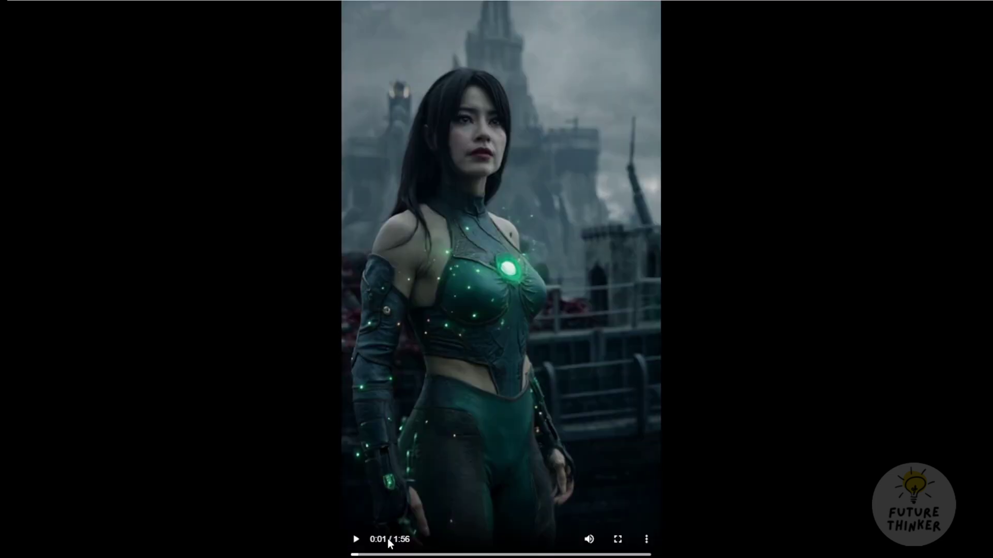
{"action": "left_click", "coordinate": [356, 539]}
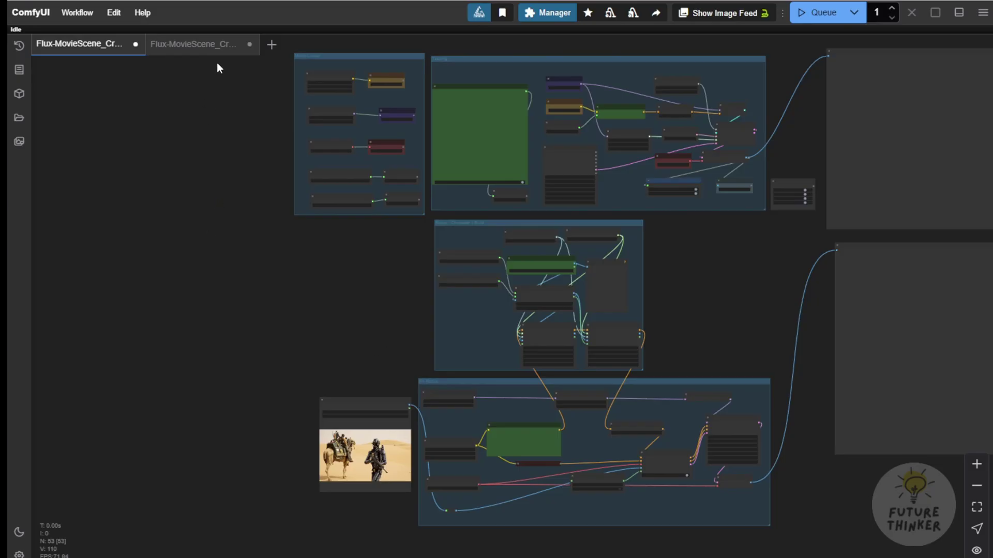
Step: Switch to the second Flux-MovieScene workflow and survey the layout of all its node groups
{"action": "left_click", "coordinate": [206, 45]}
{"action": "scroll", "coordinate": [306, 248], "scroll_direction": "down", "scroll_amount": 5}
{"action": "left_click_drag", "start_coordinate": [287, 288], "coordinate": [262, 154]}
{"action": "scroll", "coordinate": [261, 155], "scroll_direction": "down", "scroll_amount": 3}
{"action": "scroll", "coordinate": [260, 157], "scroll_direction": "down", "scroll_amount": 1}
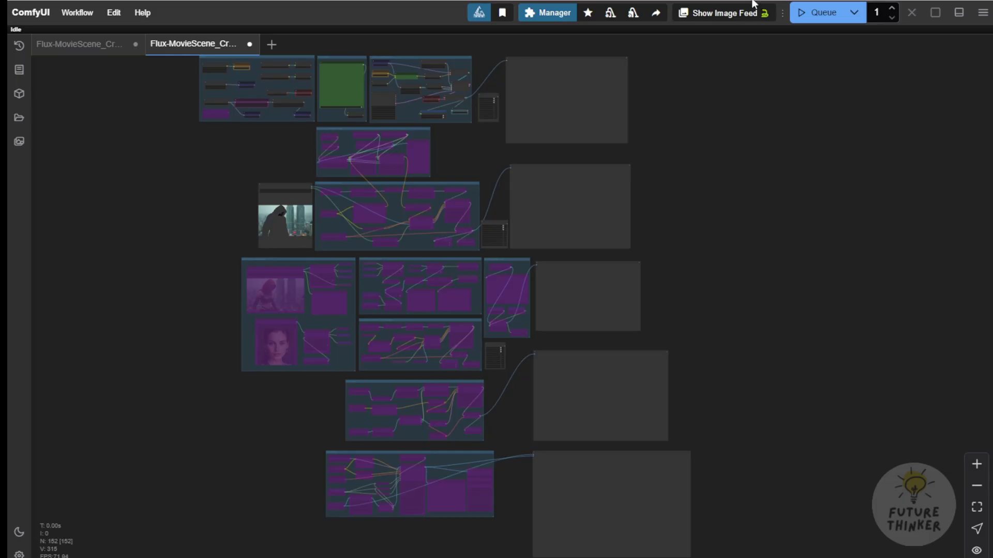
Step: Examine the workflow's upper groups, including the model loaders, the Redux group and the character description in the Text Prompt group
{"action": "scroll", "coordinate": [248, 210], "scroll_direction": "up", "scroll_amount": 5}
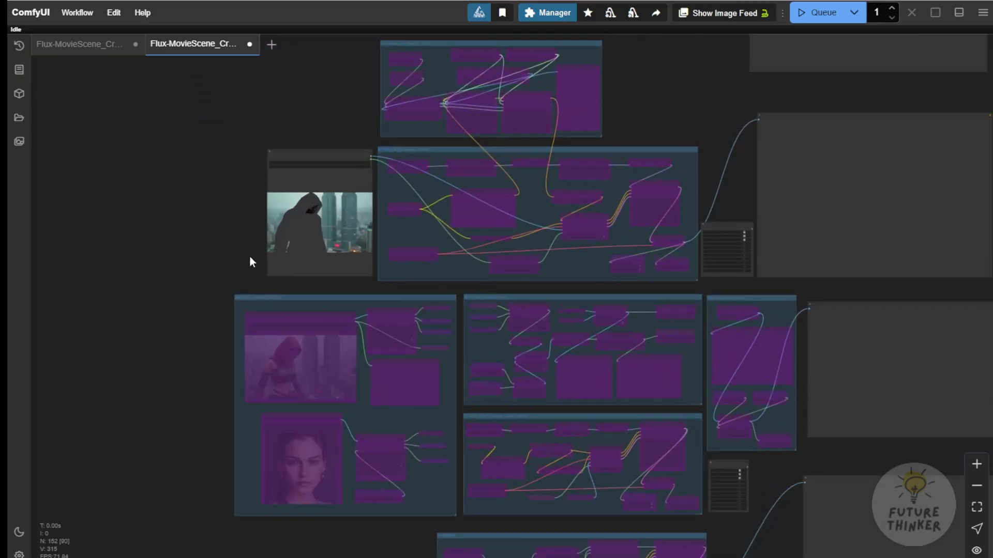
{"action": "left_click_drag", "start_coordinate": [250, 79], "coordinate": [241, 381]}
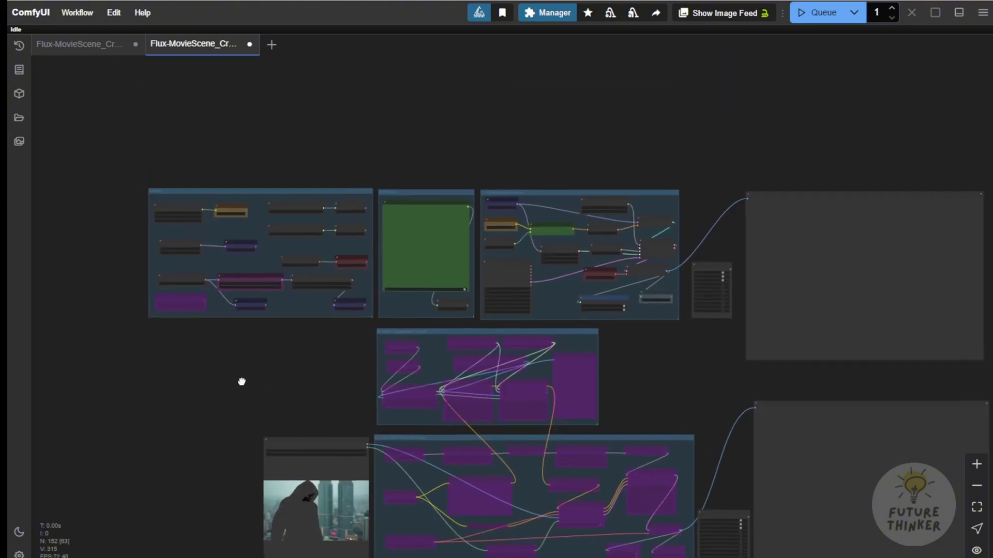
{"action": "scroll", "coordinate": [229, 355], "scroll_direction": "up", "scroll_amount": 4}
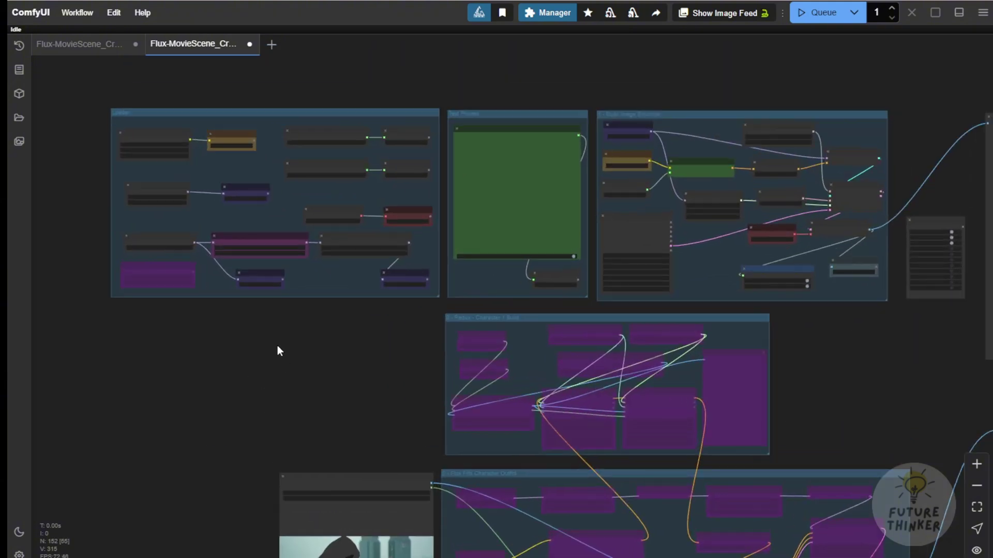
{"action": "scroll", "coordinate": [278, 345], "scroll_direction": "up", "scroll_amount": 3}
{"action": "left_click_drag", "start_coordinate": [270, 350], "coordinate": [320, 431]}
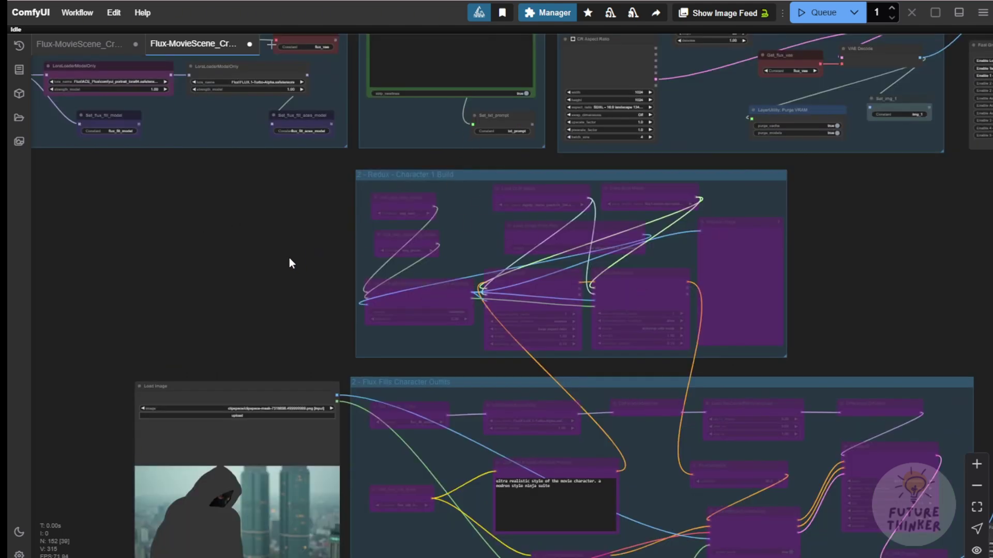
{"action": "scroll", "coordinate": [296, 263], "scroll_direction": "down", "scroll_amount": 3}
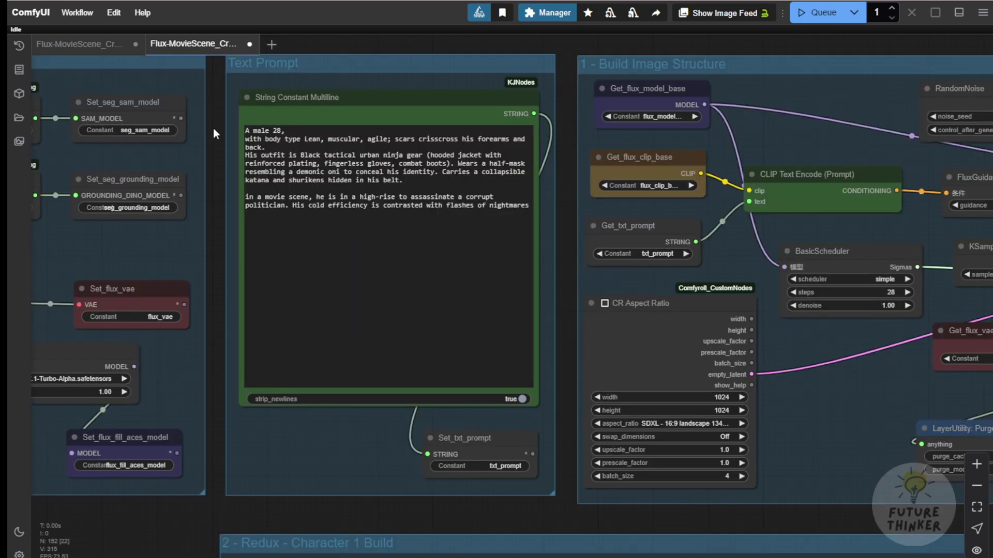
{"action": "left_click_drag", "start_coordinate": [213, 128], "coordinate": [198, 157]}
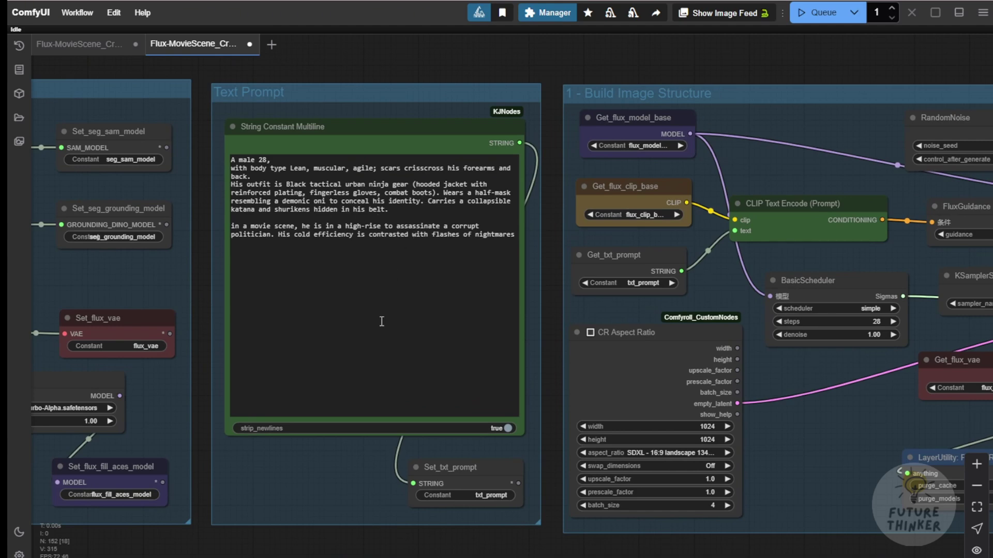
{"action": "scroll", "coordinate": [315, 485], "scroll_direction": "down", "scroll_amount": 6}
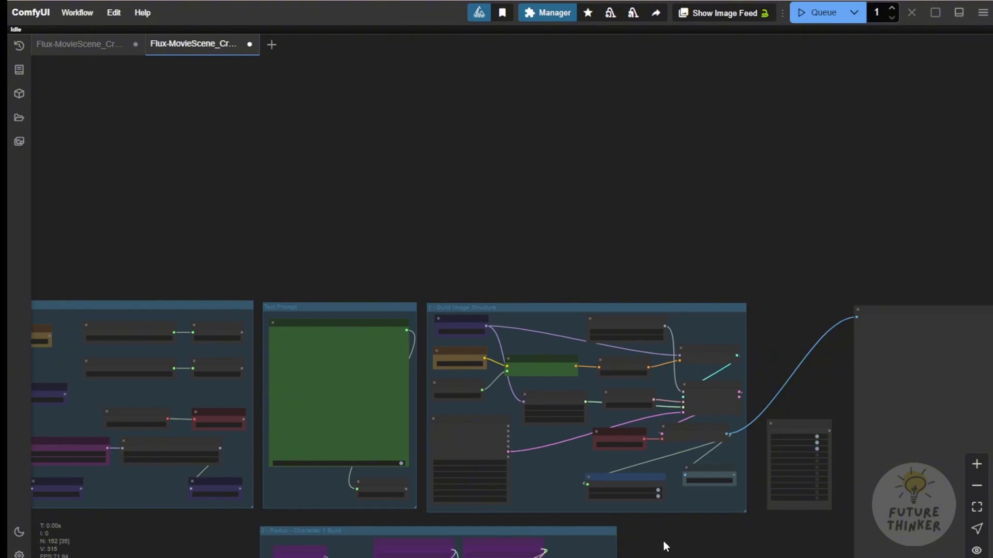
Step: Run the workflow with the first image-structure stage enabled and inspect the generated ninja images in its preview
{"action": "left_click_drag", "start_coordinate": [666, 547], "coordinate": [615, 362]}
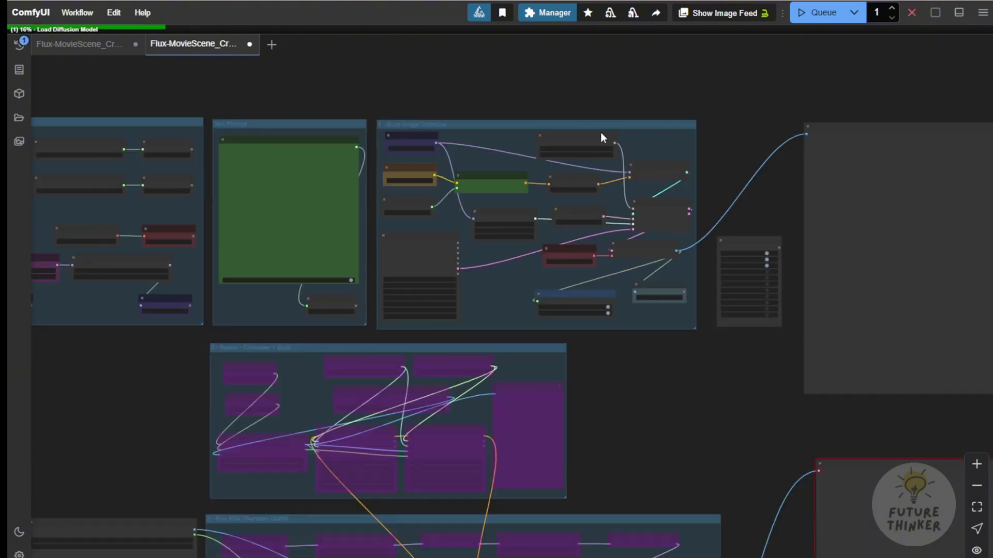
{"action": "left_click_drag", "start_coordinate": [236, 97], "coordinate": [427, 80]}
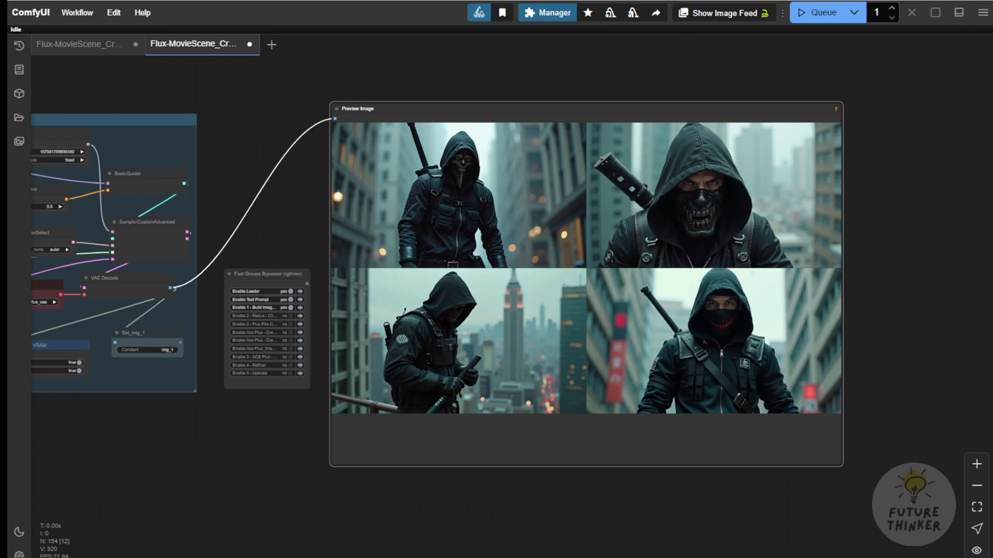
{"action": "left_click_drag", "start_coordinate": [271, 450], "coordinate": [715, 472]}
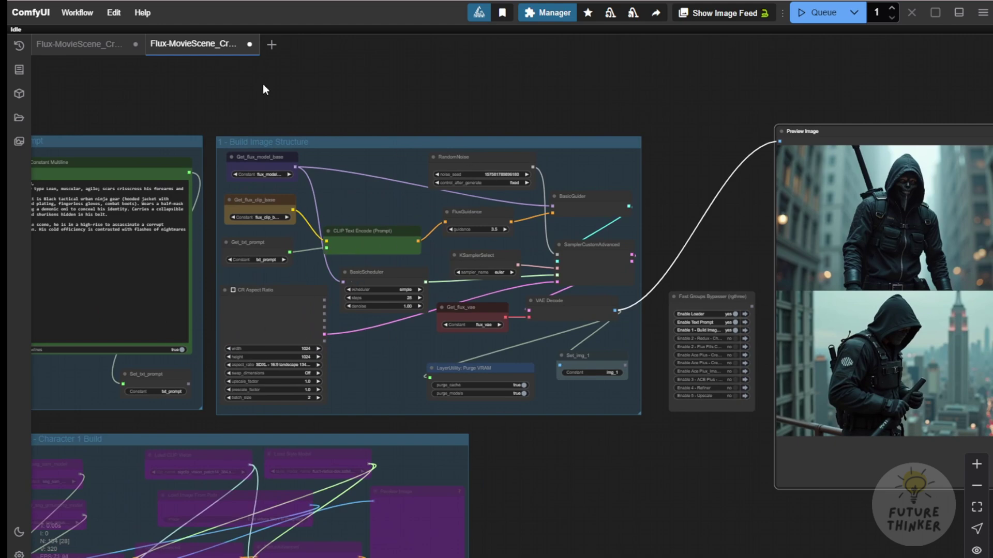
{"action": "left_click_drag", "start_coordinate": [276, 112], "coordinate": [490, 74]}
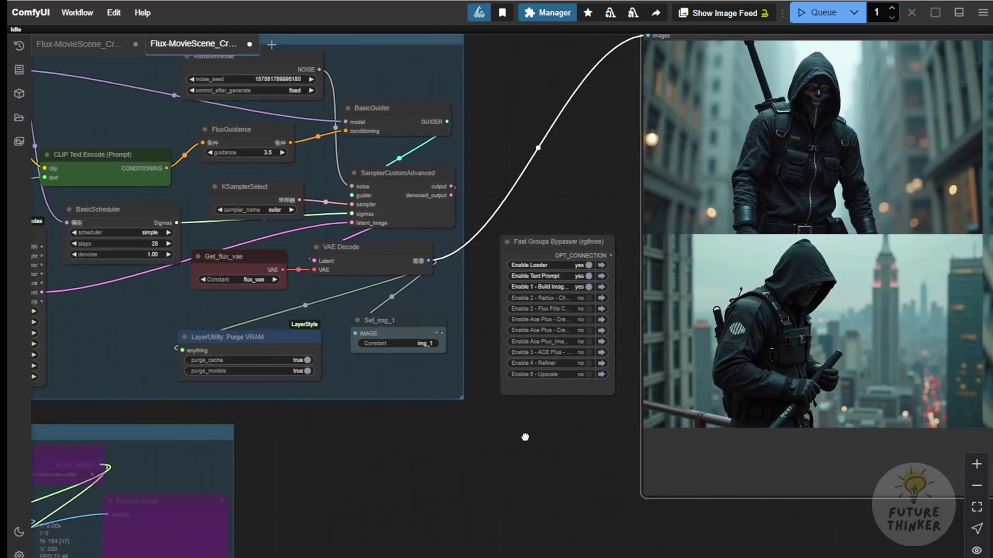
{"action": "scroll", "coordinate": [646, 413], "scroll_direction": "up", "scroll_amount": 5}
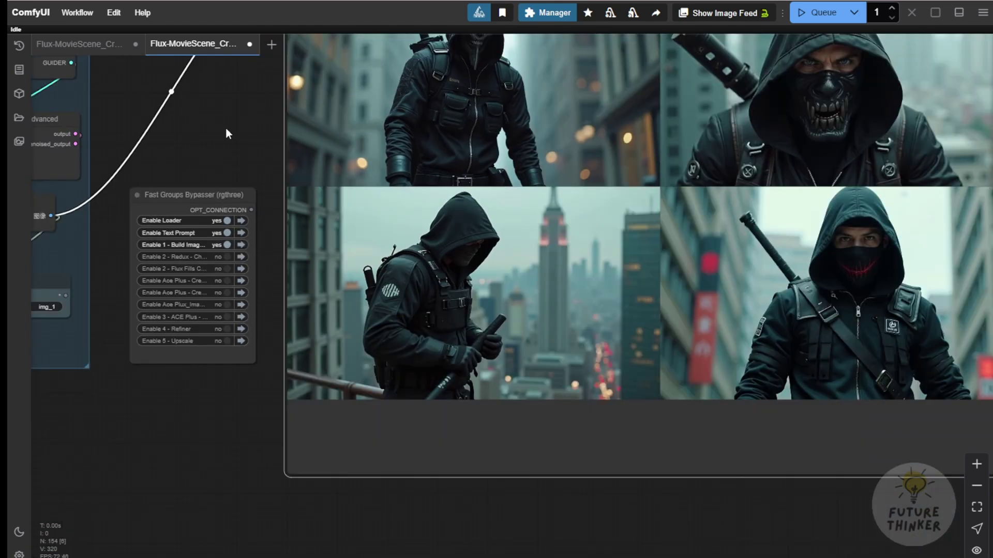
{"action": "left_click_drag", "start_coordinate": [226, 132], "coordinate": [146, 198]}
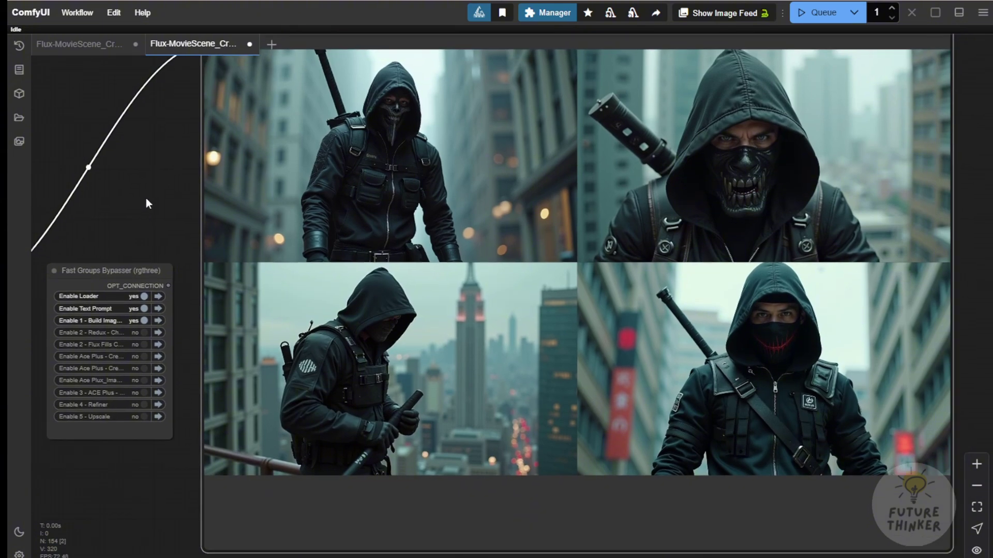
{"action": "scroll", "coordinate": [145, 198], "scroll_direction": "down", "scroll_amount": 2}
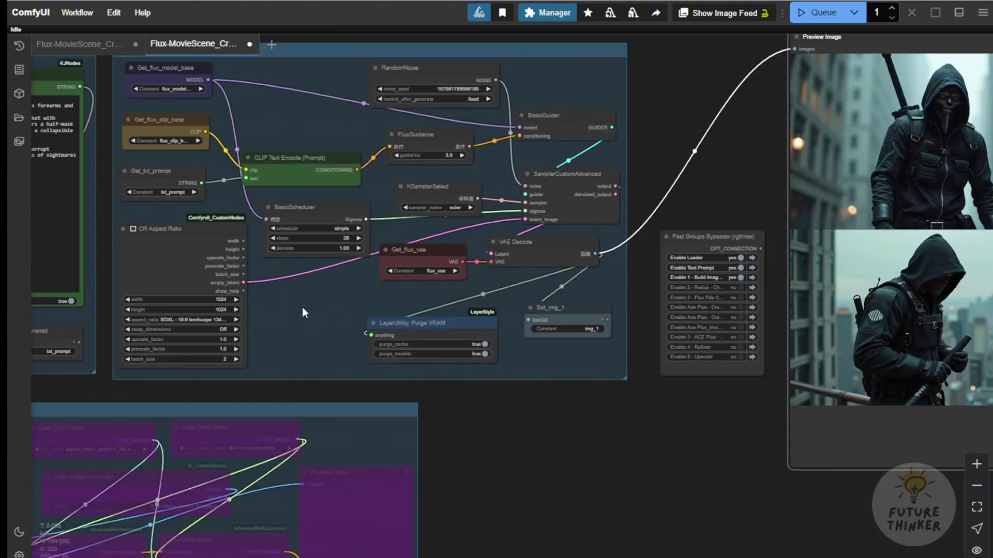
Step: Examine the 1 - Build Image Structure group, tracing the CR Aspect Ratio latent output to the SamplerCustomAdvanced node
{"action": "left_click_drag", "start_coordinate": [302, 307], "coordinate": [355, 313]}
{"action": "scroll", "coordinate": [355, 312], "scroll_direction": "up", "scroll_amount": 2}
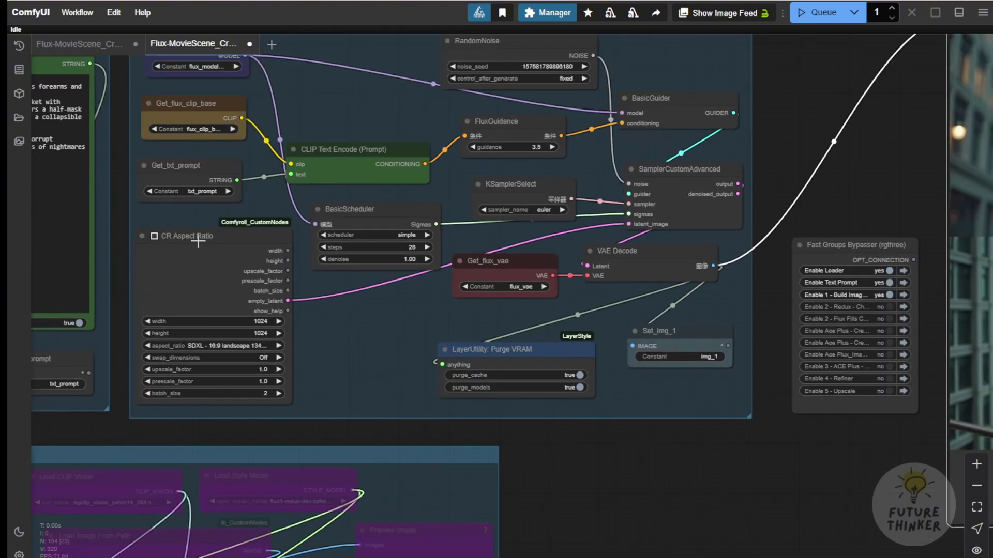
{"action": "scroll", "coordinate": [223, 292], "scroll_direction": "up", "scroll_amount": 2}
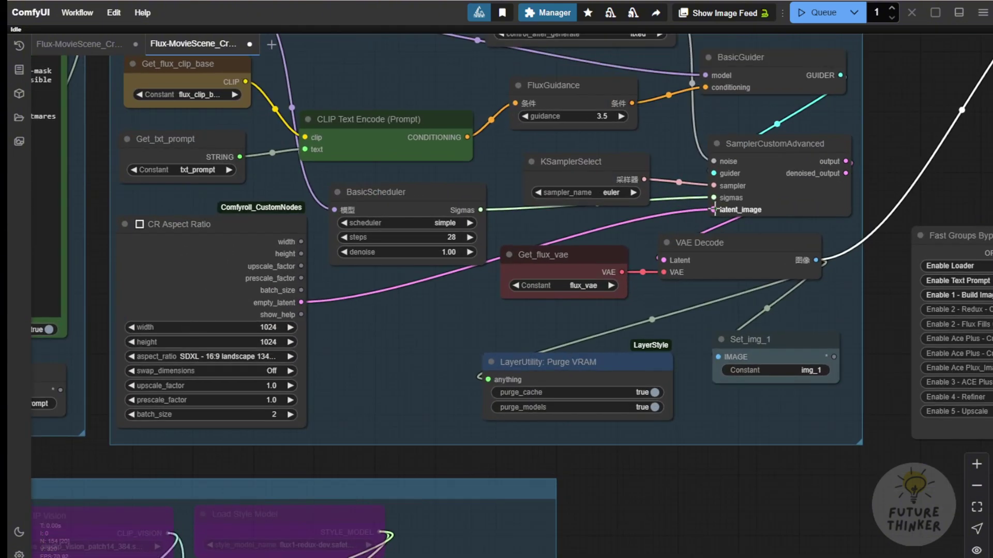
{"action": "mouse_move", "coordinate": [714, 209]}
{"action": "left_mouse_down"}
{"action": "mouse_move", "coordinate": [417, 300]}
{"action": "mouse_move", "coordinate": [510, 256]}
{"action": "mouse_move", "coordinate": [710, 209]}
{"action": "left_mouse_up"}
{"action": "scroll", "coordinate": [357, 354], "scroll_direction": "down", "scroll_amount": 2}
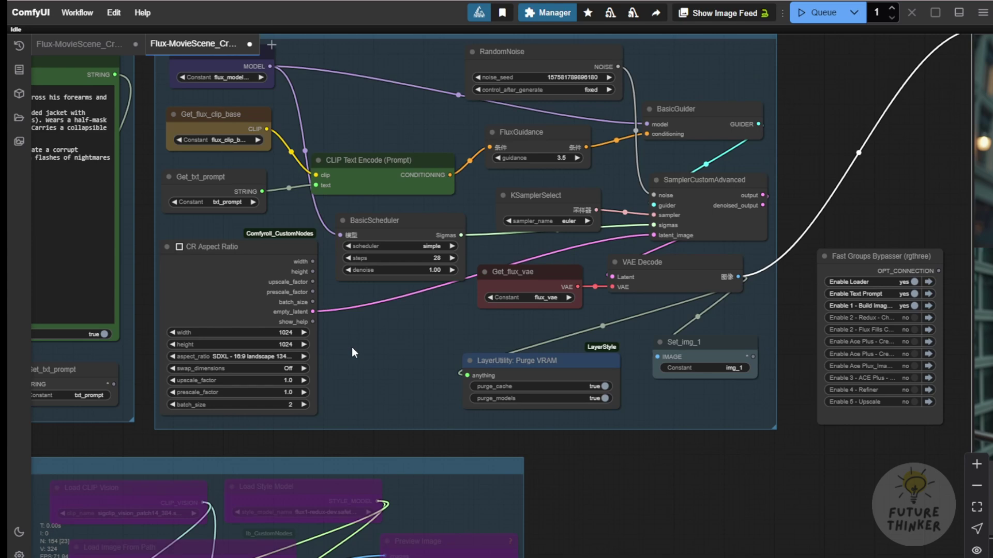
{"action": "scroll", "coordinate": [343, 355], "scroll_direction": "down", "scroll_amount": 3}
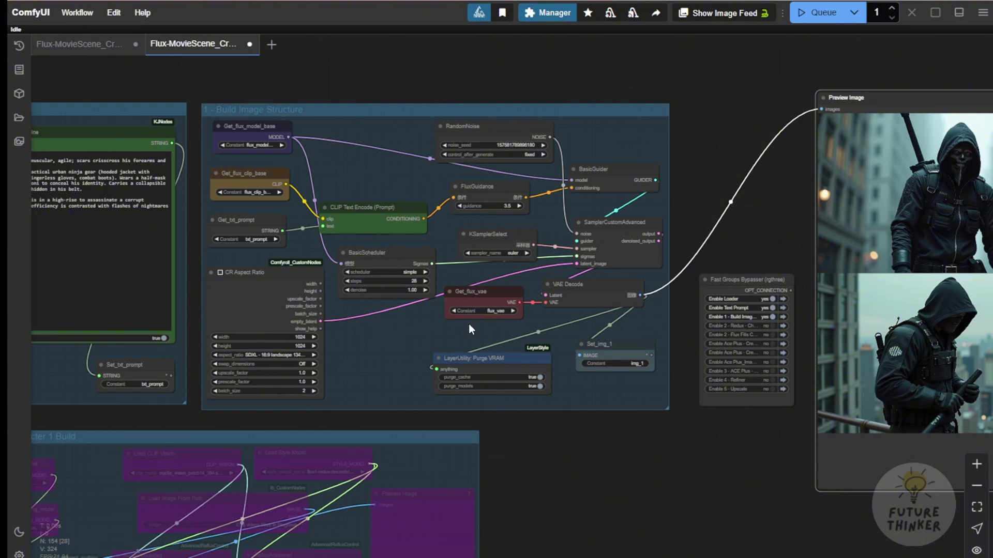
{"action": "scroll", "coordinate": [604, 458], "scroll_direction": "down", "scroll_amount": 1}
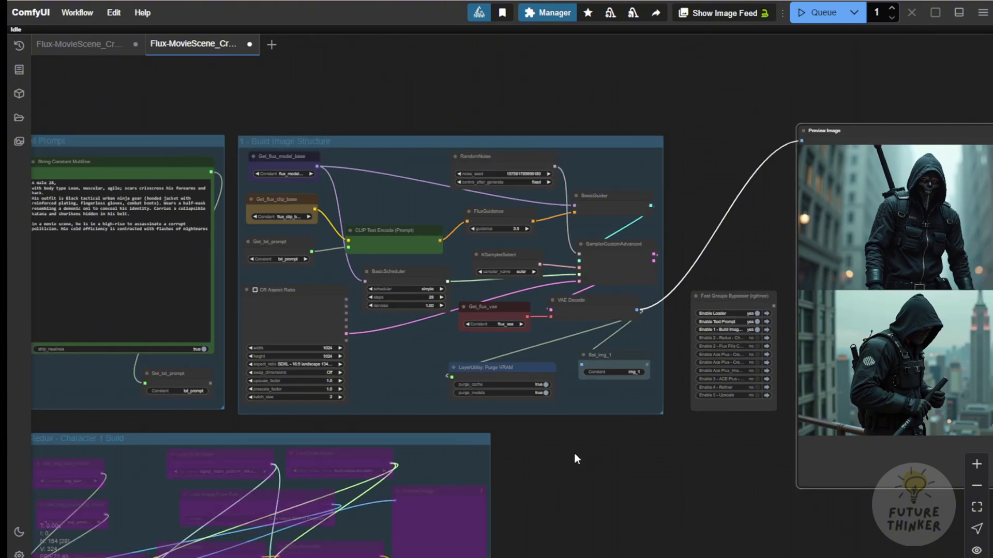
Step: Enlarge the generated image of the ninja looking down on a balcony and copy it to the clipspace
{"action": "left_click_drag", "start_coordinate": [570, 443], "coordinate": [335, 455]}
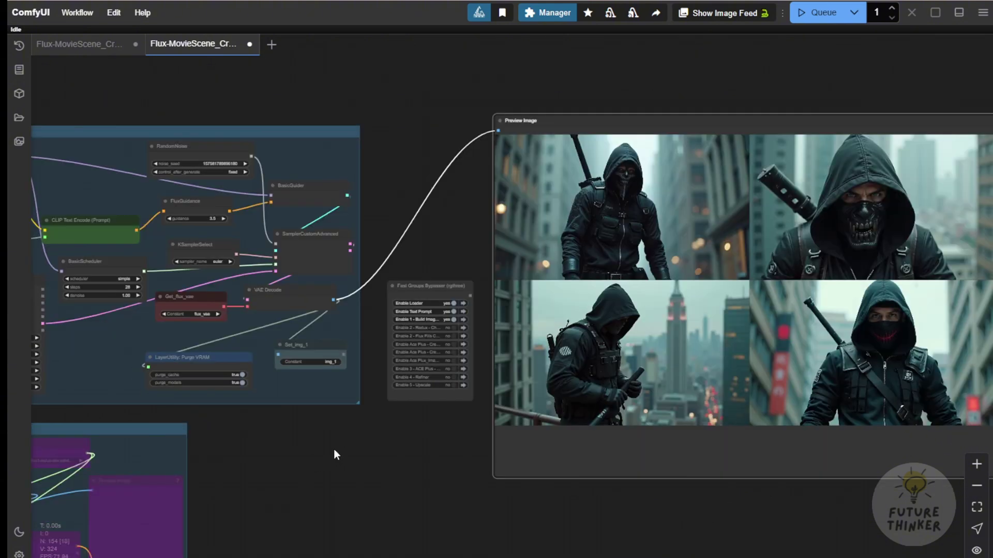
{"action": "left_click_drag", "start_coordinate": [445, 472], "coordinate": [241, 442]}
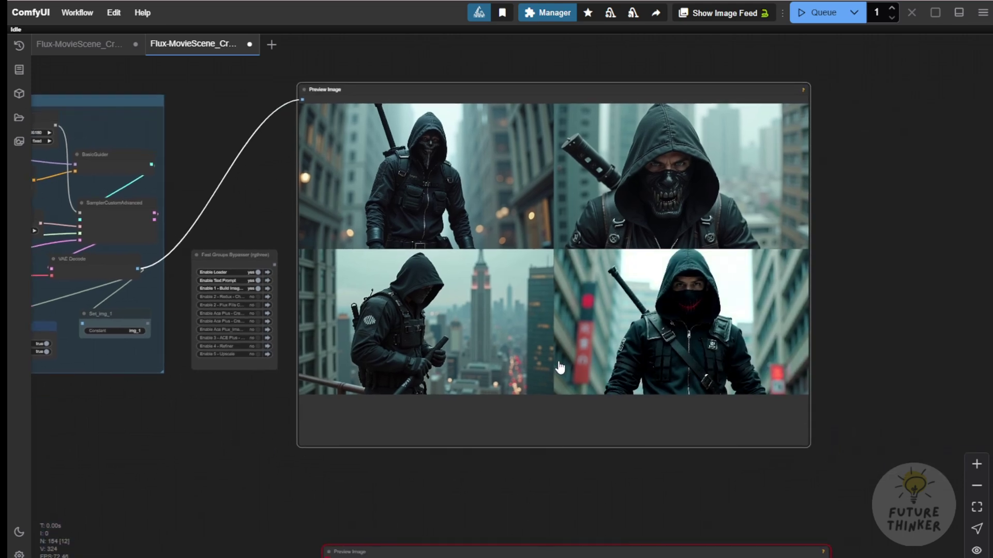
{"action": "scroll", "coordinate": [523, 385], "scroll_direction": "up", "scroll_amount": 3}
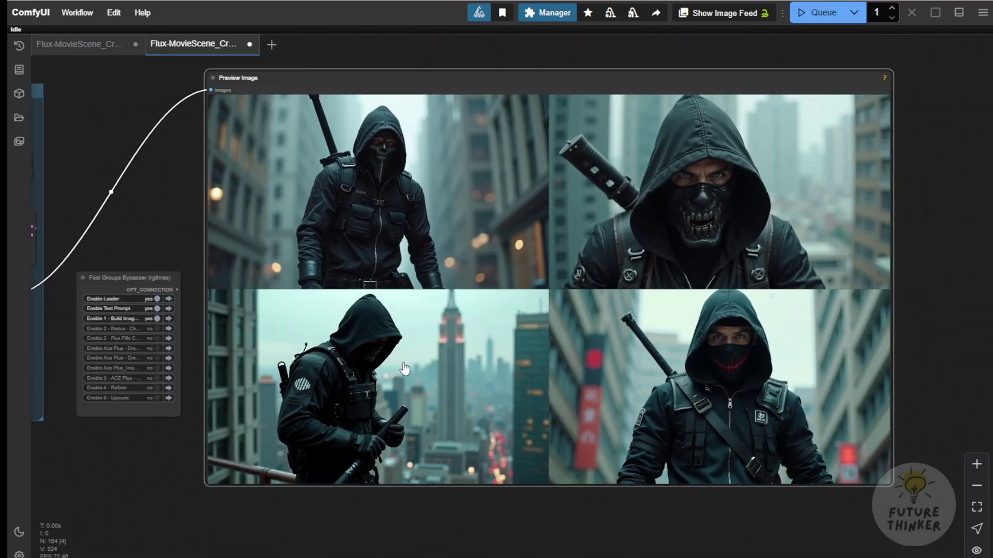
{"action": "left_click", "coordinate": [417, 360]}
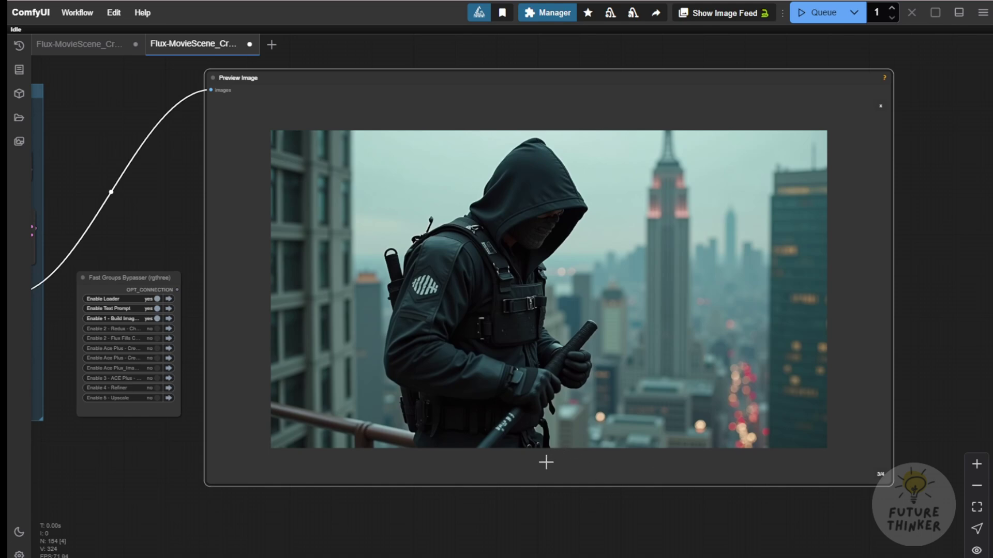
{"action": "right_click", "coordinate": [407, 177]}
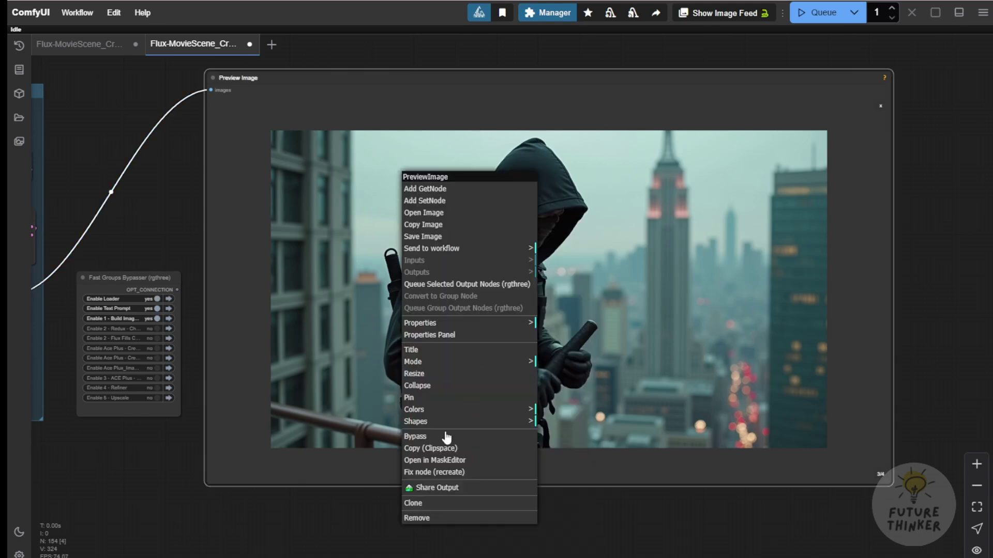
{"action": "left_click", "coordinate": [479, 453]}
Step: Enable the 2 - Redux and 2 - Flux Fills groups in the Fast Groups Bypasser beside the first preview
{"action": "scroll", "coordinate": [103, 300], "scroll_direction": "up", "scroll_amount": 2}
{"action": "left_click", "coordinate": [112, 279]}
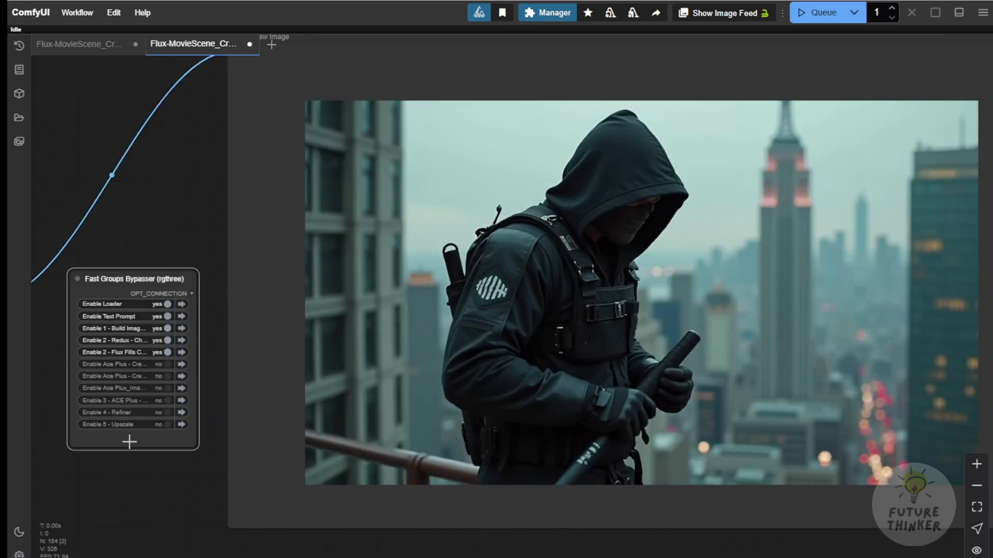
{"action": "left_click_drag", "start_coordinate": [129, 441], "coordinate": [334, 443]}
{"action": "scroll", "coordinate": [334, 397], "scroll_direction": "up", "scroll_amount": 4}
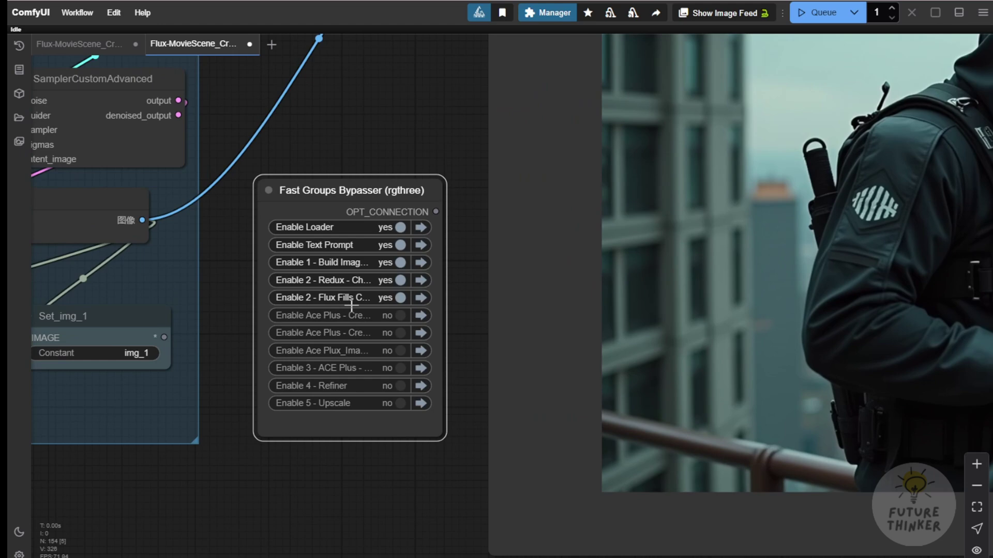
Step: Examine the enabled Redux and Flux Fills Character Outfits groups and the masked image in their Load Image node
{"action": "scroll", "coordinate": [352, 305], "scroll_direction": "down", "scroll_amount": 6}
{"action": "left_click_drag", "start_coordinate": [559, 401], "coordinate": [658, 257]}
{"action": "scroll", "coordinate": [338, 309], "scroll_direction": "down", "scroll_amount": 2}
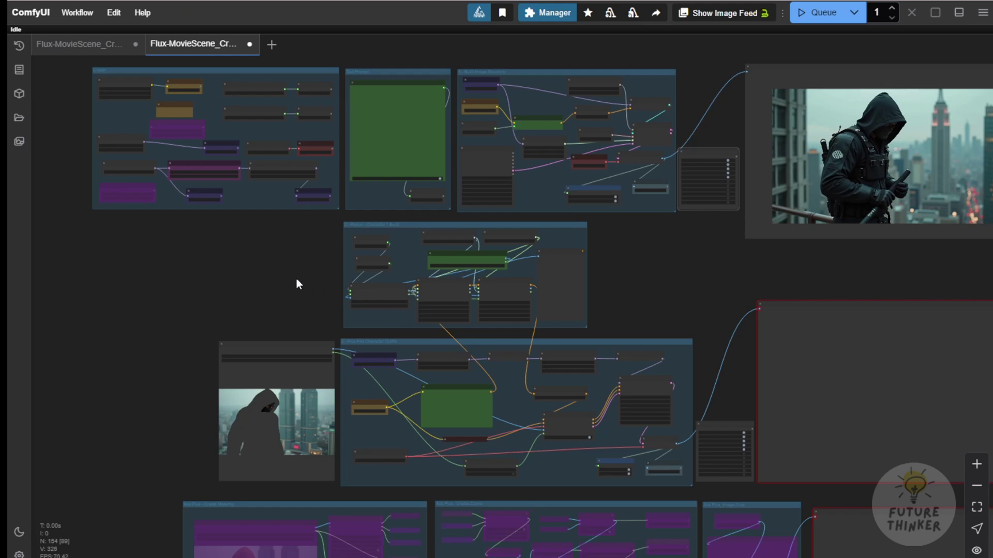
{"action": "scroll", "coordinate": [571, 132], "scroll_direction": "down", "scroll_amount": 4}
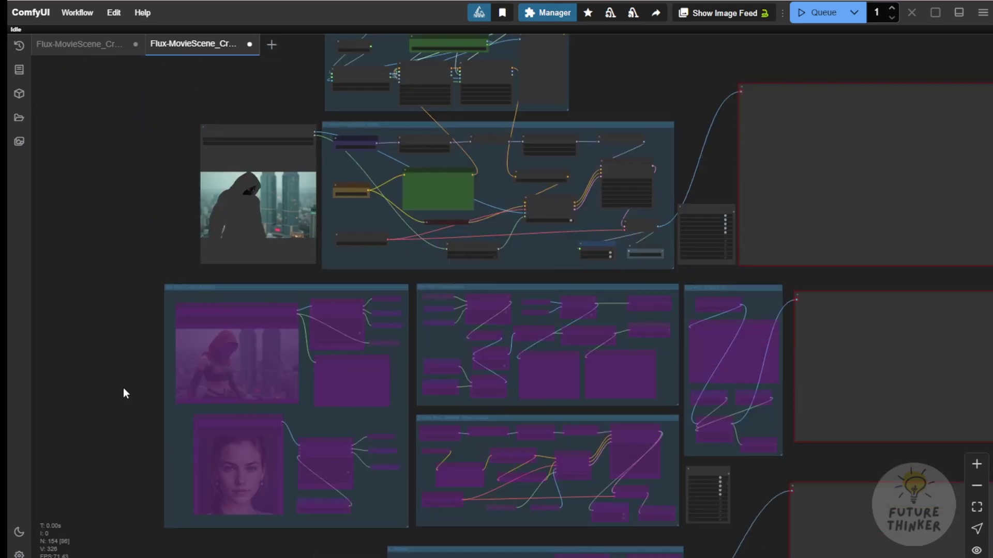
{"action": "scroll", "coordinate": [340, 210], "scroll_direction": "up", "scroll_amount": 5}
{"action": "scroll", "coordinate": [341, 210], "scroll_direction": "down", "scroll_amount": 10}
{"action": "scroll", "coordinate": [249, 255], "scroll_direction": "up", "scroll_amount": 8}
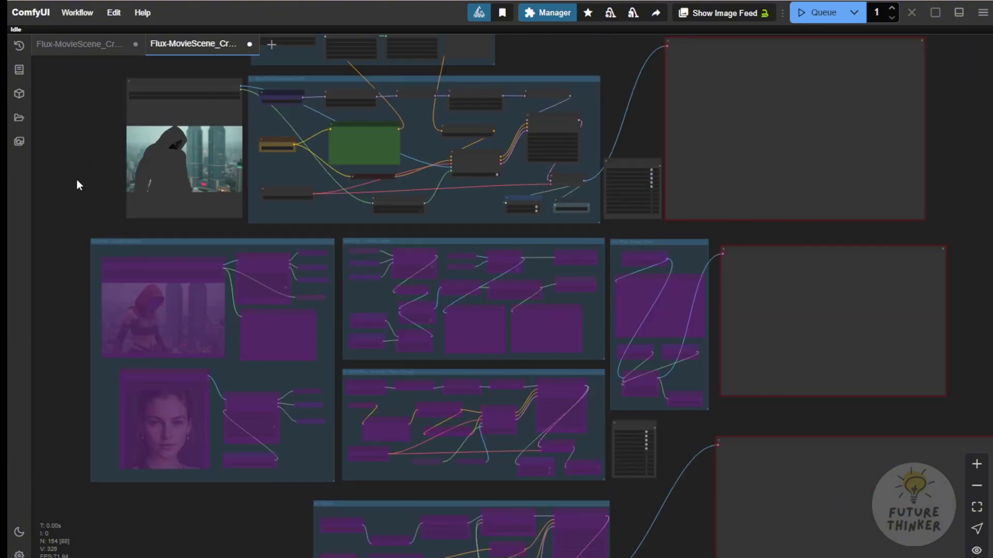
{"action": "left_click_drag", "start_coordinate": [76, 184], "coordinate": [67, 355]}
{"action": "scroll", "coordinate": [204, 250], "scroll_direction": "up", "scroll_amount": 6}
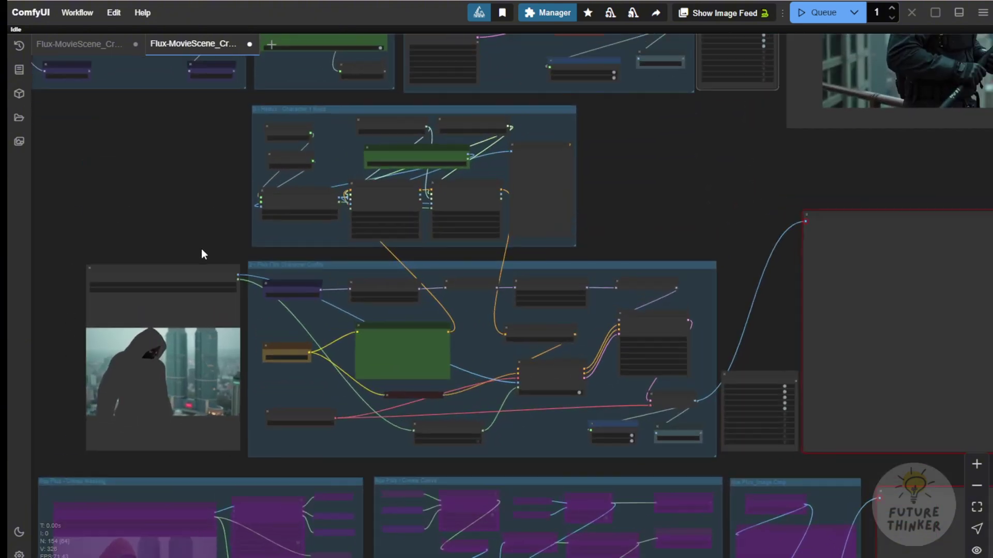
{"action": "scroll", "coordinate": [181, 198], "scroll_direction": "down", "scroll_amount": 3}
{"action": "scroll", "coordinate": [265, 155], "scroll_direction": "up", "scroll_amount": 5}
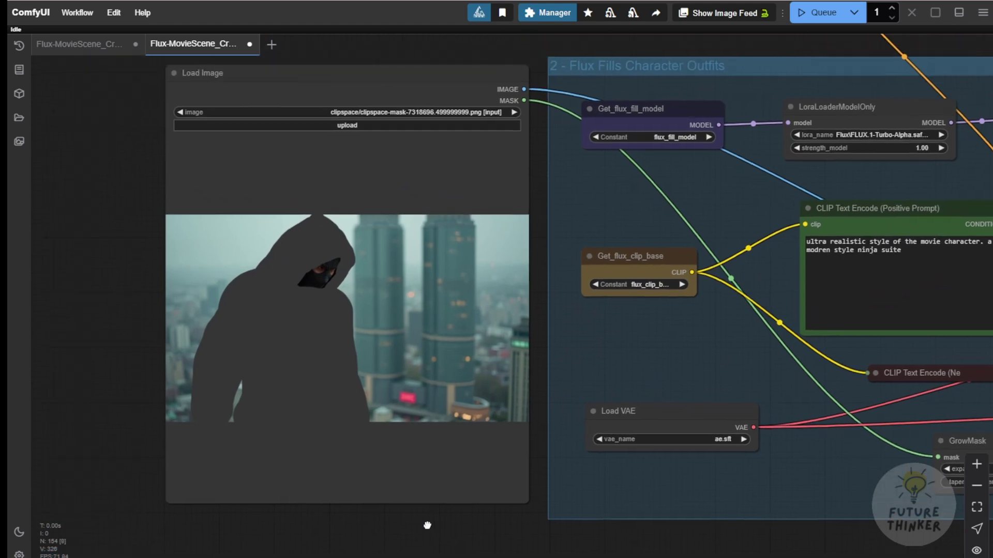
Step: Paste the copied ninja image into the Load Image node and mask the hood and outfit with a thicker brush, leaving the face unmasked
{"action": "left_click_drag", "start_coordinate": [336, 510], "coordinate": [429, 528]}
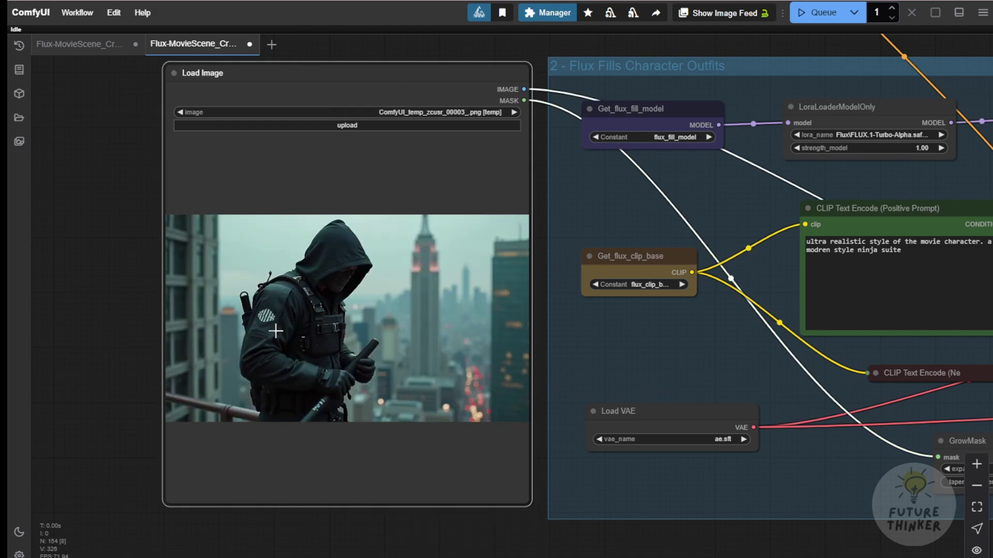
{"action": "right_click", "coordinate": [268, 326]}
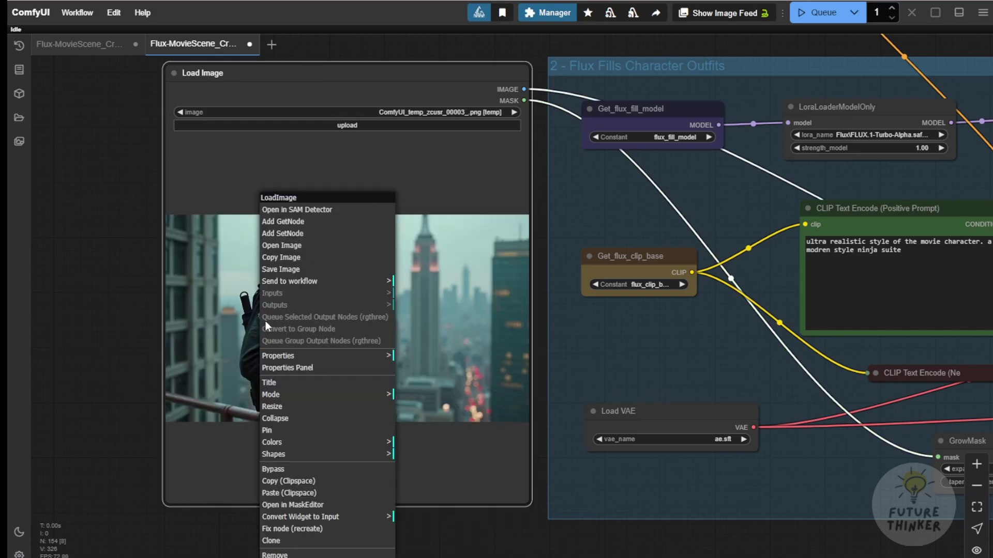
{"action": "left_click", "coordinate": [301, 509]}
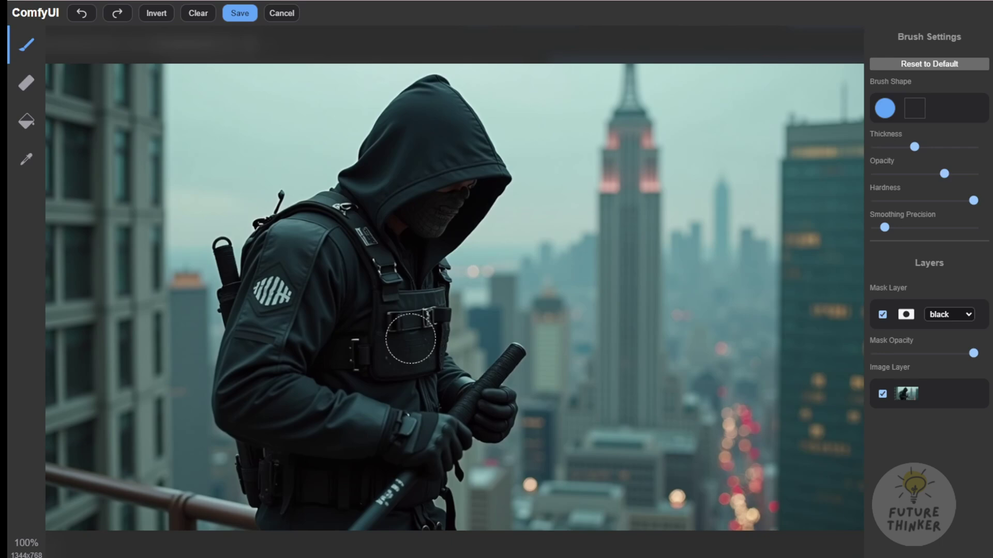
{"action": "left_click_drag", "start_coordinate": [914, 147], "coordinate": [927, 147]}
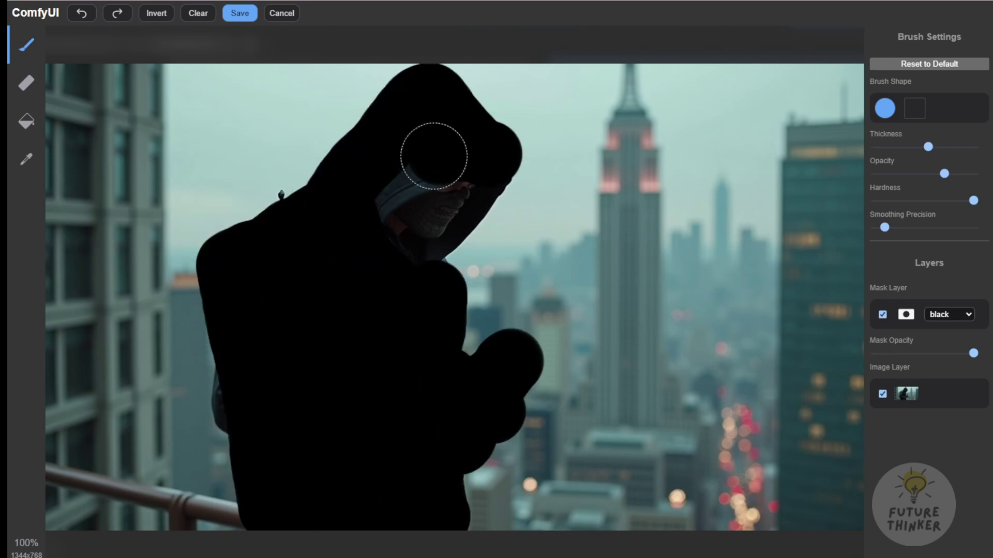
{"action": "left_click", "coordinate": [239, 14]}
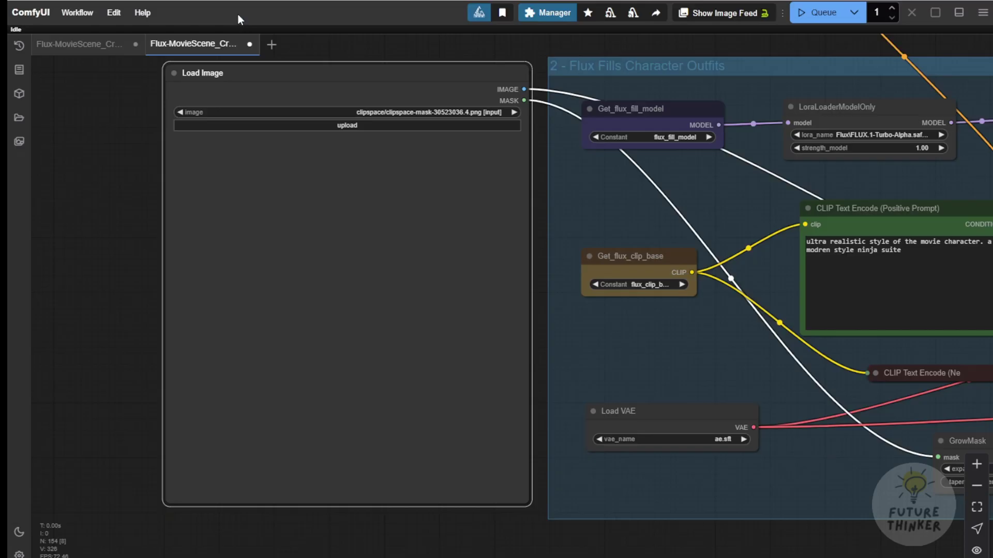
Step: Examine the 2 - Redux - Character 1 Build group and follow the Flux Fills chain to its output Preview Image node
{"action": "left_click_drag", "start_coordinate": [708, 50], "coordinate": [408, 77]}
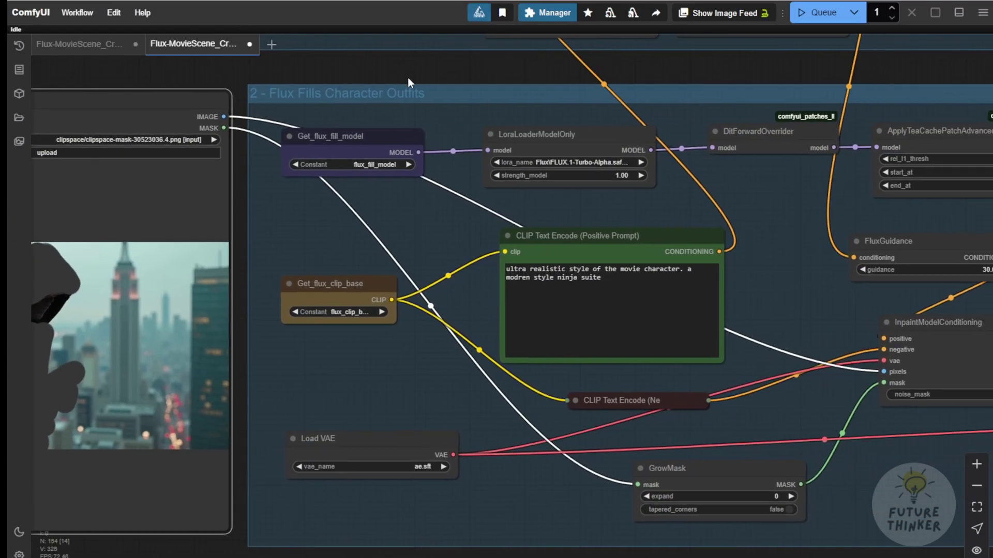
{"action": "scroll", "coordinate": [409, 234], "scroll_direction": "up", "scroll_amount": 8}
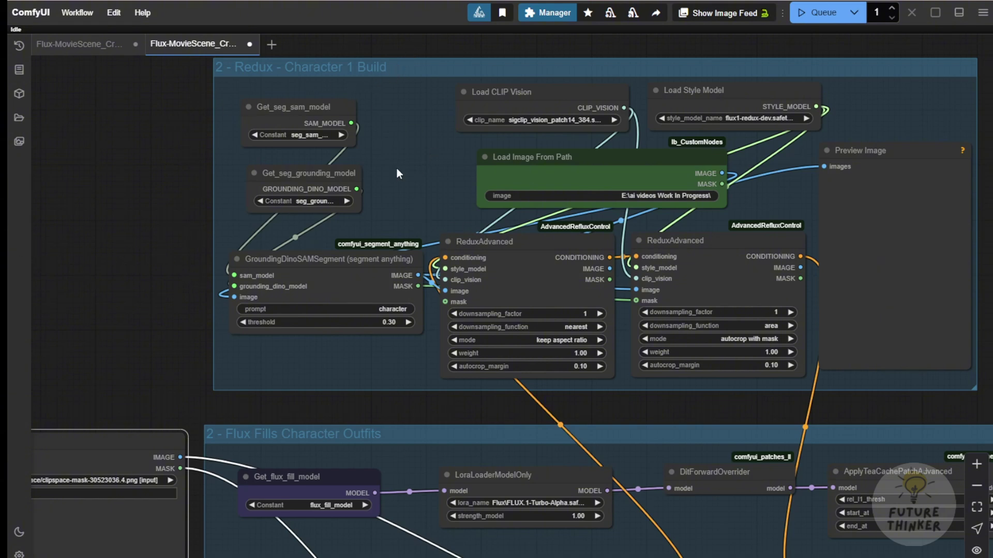
{"action": "left_click_drag", "start_coordinate": [412, 66], "coordinate": [323, 119]}
{"action": "scroll", "coordinate": [324, 119], "scroll_direction": "down", "scroll_amount": 7}
{"action": "left_click_drag", "start_coordinate": [716, 365], "coordinate": [285, 285]}
{"action": "mouse_move", "coordinate": [577, 185]}
{"action": "left_mouse_down"}
{"action": "mouse_move", "coordinate": [636, 186]}
{"action": "mouse_move", "coordinate": [569, 191]}
{"action": "left_mouse_up"}
{"action": "scroll", "coordinate": [568, 191], "scroll_direction": "up", "scroll_amount": 3}
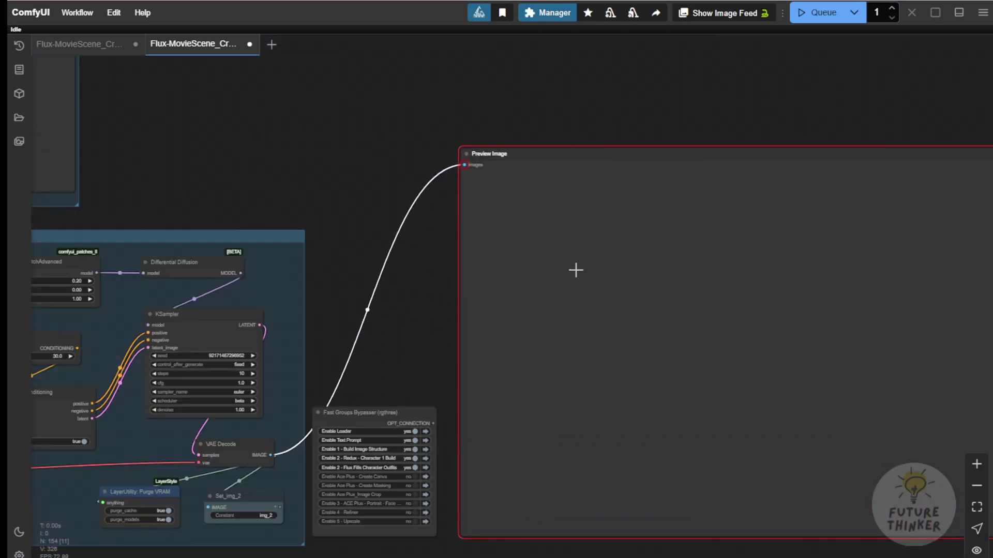
{"action": "left_click_drag", "start_coordinate": [547, 154], "coordinate": [532, 152]}
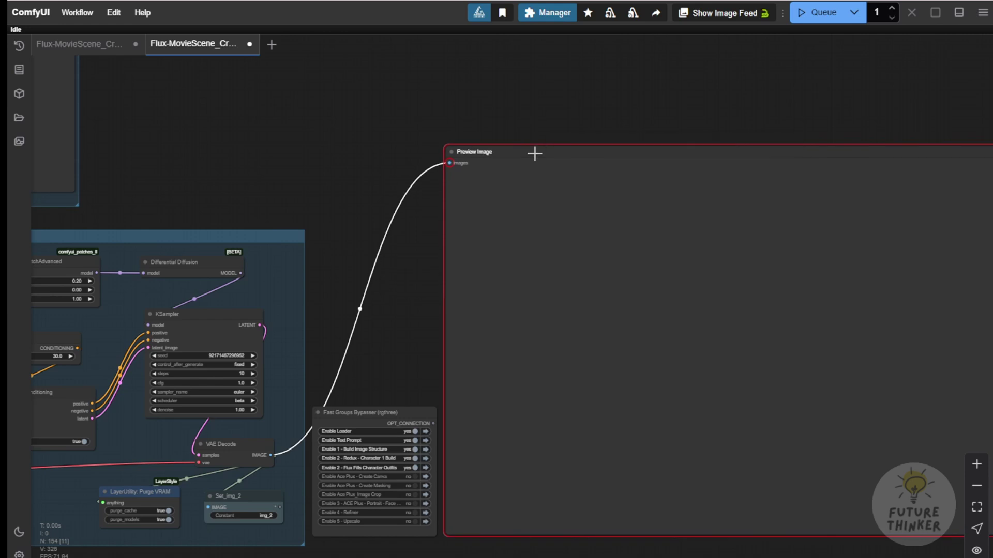
{"action": "right_click", "coordinate": [524, 272]}
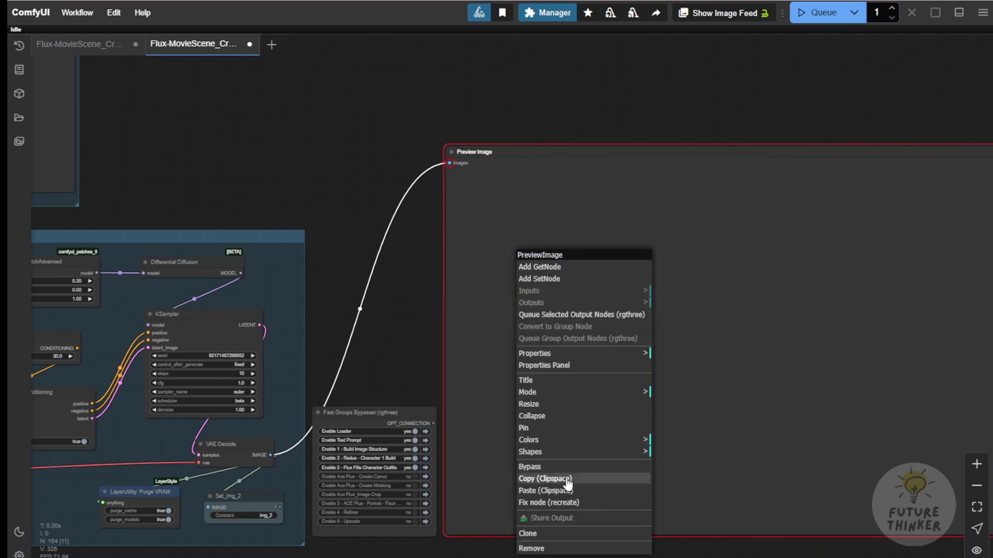
{"action": "left_click", "coordinate": [245, 149]}
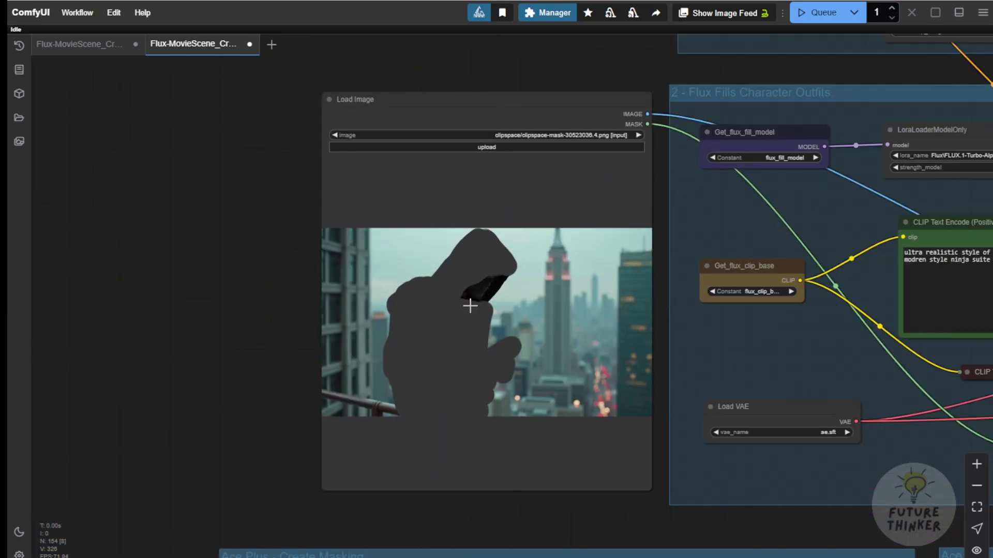
Step: Queue the workflow to run the Redux and Flux Fills outfit change on the newly masked image
{"action": "left_click_drag", "start_coordinate": [527, 90], "coordinate": [24, 298]}
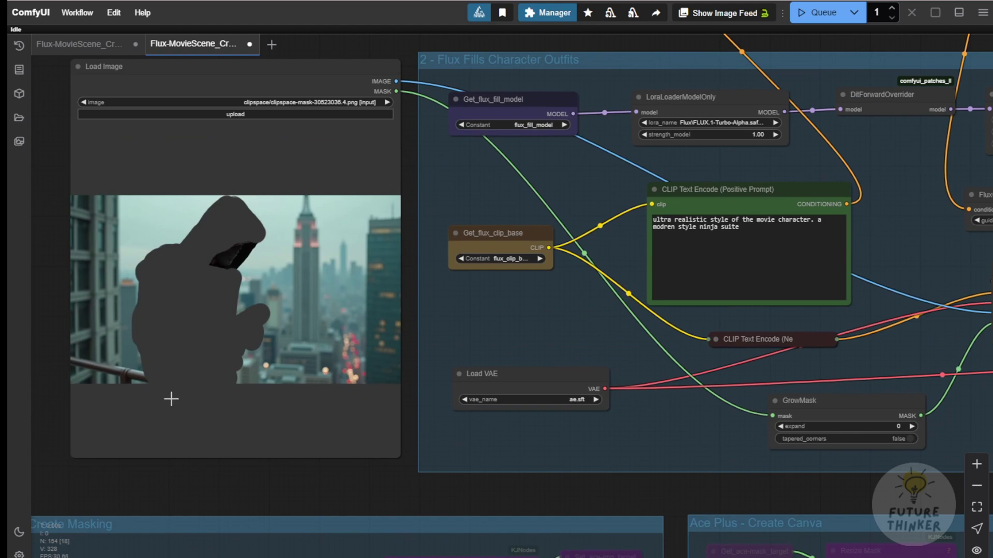
{"action": "scroll", "coordinate": [384, 491], "scroll_direction": "down", "scroll_amount": 3}
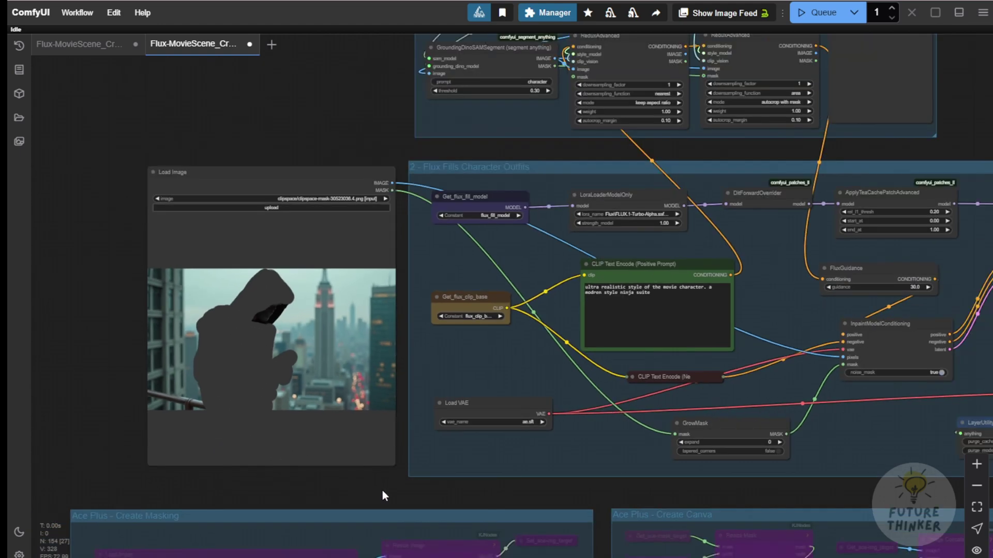
{"action": "left_click_drag", "start_coordinate": [363, 498], "coordinate": [350, 502]}
{"action": "left_click_drag", "start_coordinate": [710, 170], "coordinate": [701, 184]}
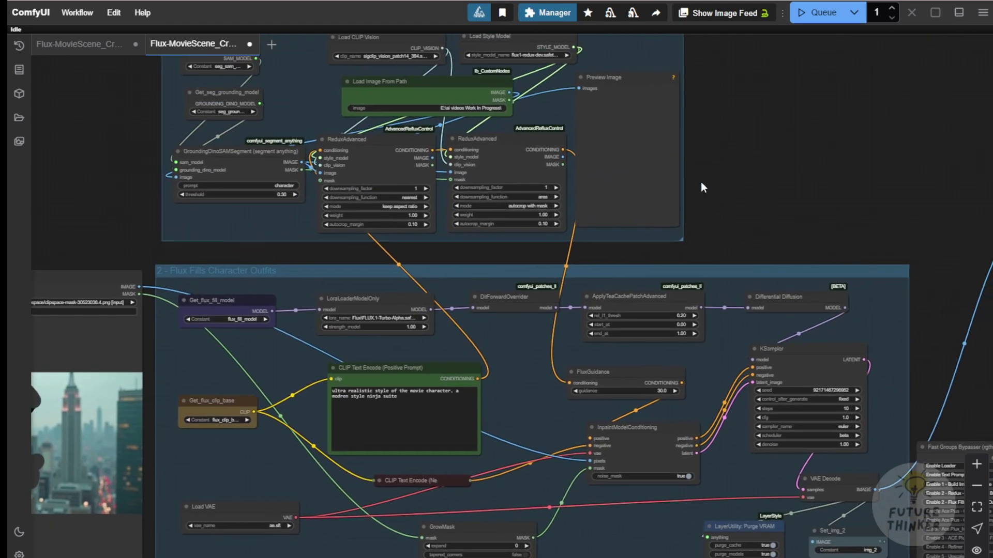
{"action": "left_click_drag", "start_coordinate": [788, 141], "coordinate": [667, 189]}
{"action": "scroll", "coordinate": [327, 154], "scroll_direction": "up", "scroll_amount": 5}
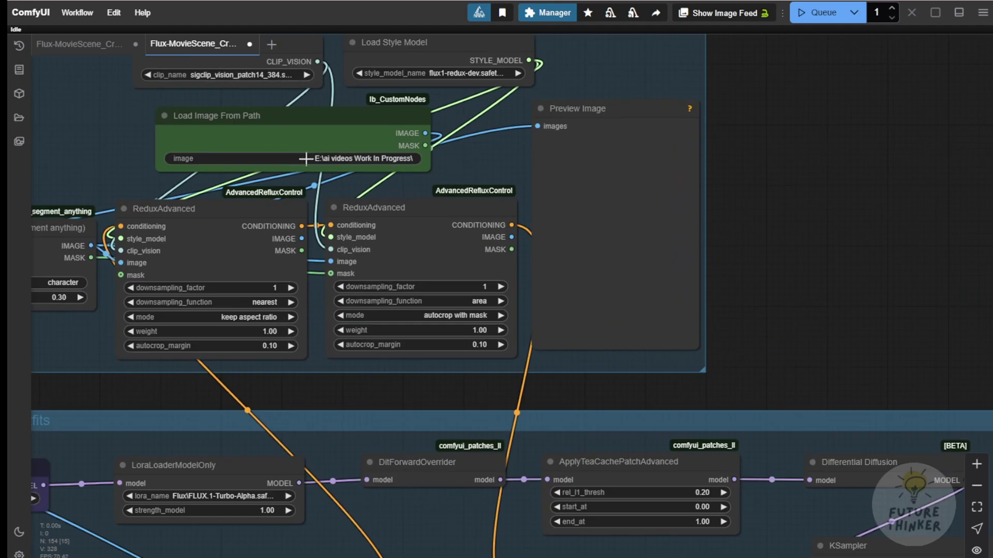
{"action": "left_click", "coordinate": [822, 12]}
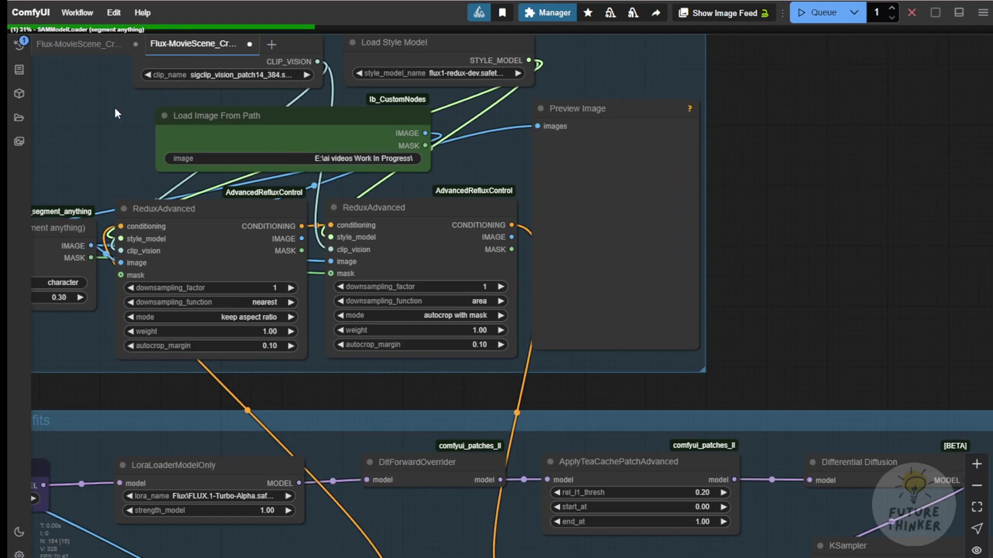
Step: Inspect the outfit reference image in the Redux group's Preview Image node while the queue runs
{"action": "scroll", "coordinate": [853, 300], "scroll_direction": "down", "scroll_amount": 7}
{"action": "left_click_drag", "start_coordinate": [853, 299], "coordinate": [706, 160]}
{"action": "left_click_drag", "start_coordinate": [122, 335], "coordinate": [193, 265]}
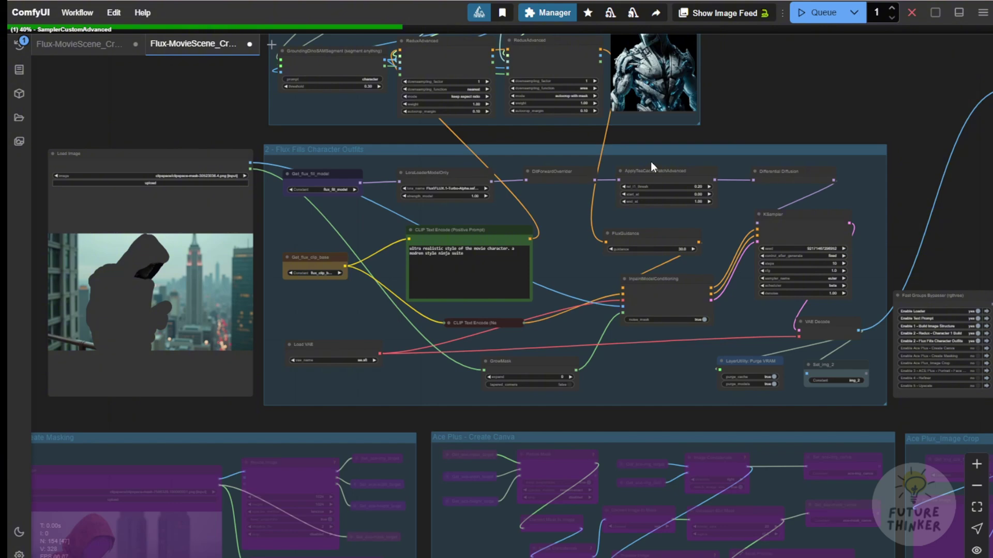
{"action": "left_click_drag", "start_coordinate": [735, 111], "coordinate": [723, 195]}
{"action": "scroll", "coordinate": [723, 196], "scroll_direction": "up", "scroll_amount": 7}
{"action": "left_click_drag", "start_coordinate": [698, 89], "coordinate": [689, 258]}
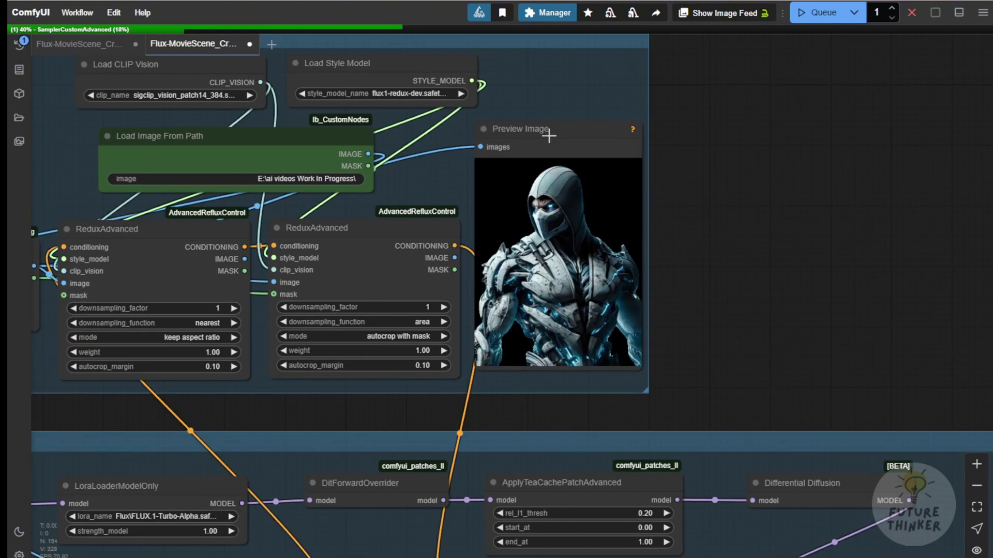
{"action": "left_click_drag", "start_coordinate": [548, 136], "coordinate": [545, 139]}
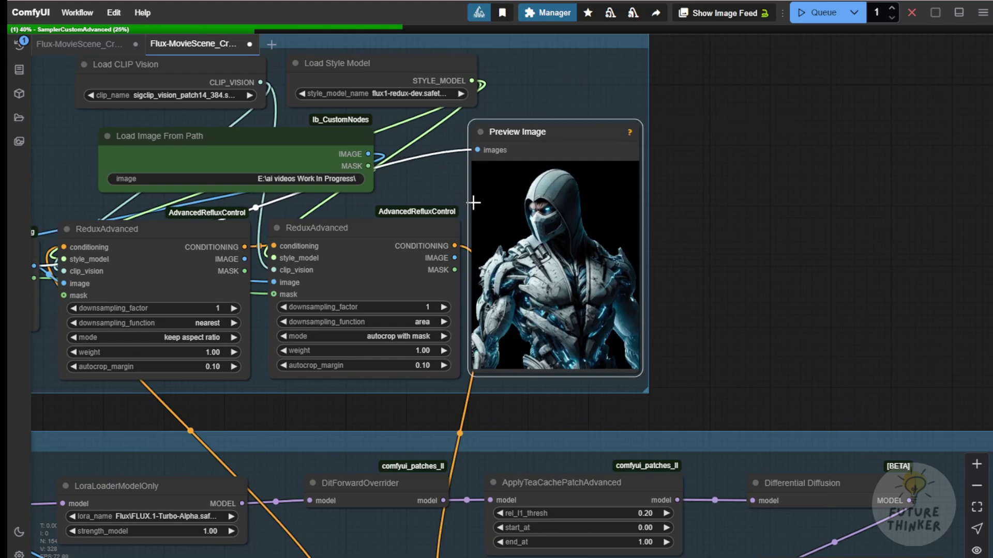
Step: Examine the ninja's generated outfit up close in the Flux Fills output preview
{"action": "scroll", "coordinate": [585, 86], "scroll_direction": "down", "scroll_amount": 8}
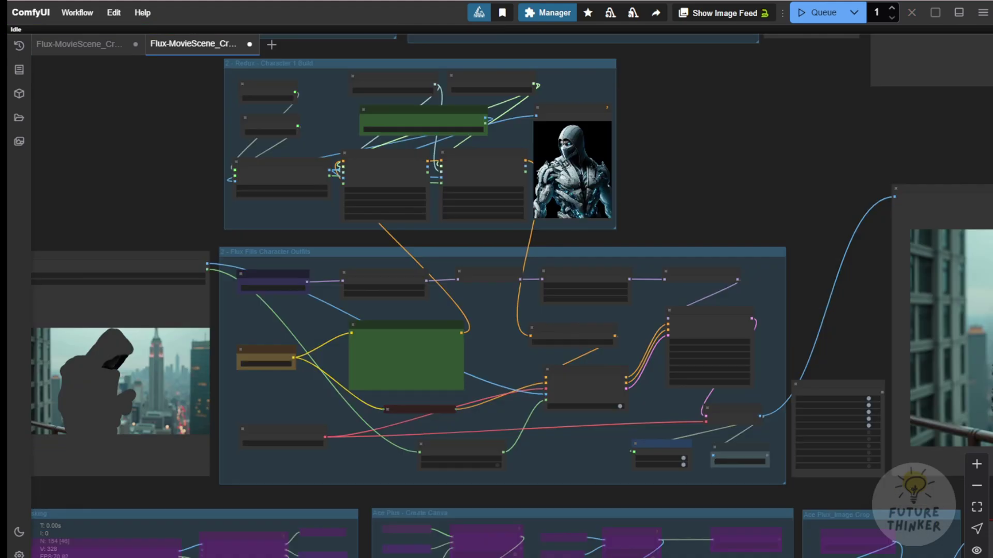
{"action": "left_click_drag", "start_coordinate": [712, 181], "coordinate": [240, 153]}
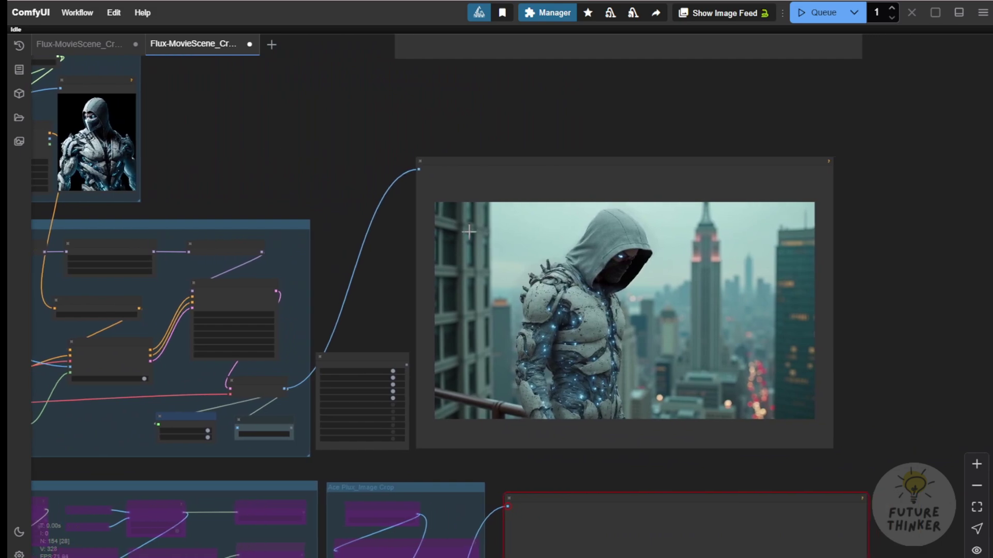
{"action": "scroll", "coordinate": [471, 233], "scroll_direction": "up", "scroll_amount": 3}
{"action": "left_click_drag", "start_coordinate": [327, 308], "coordinate": [201, 262]}
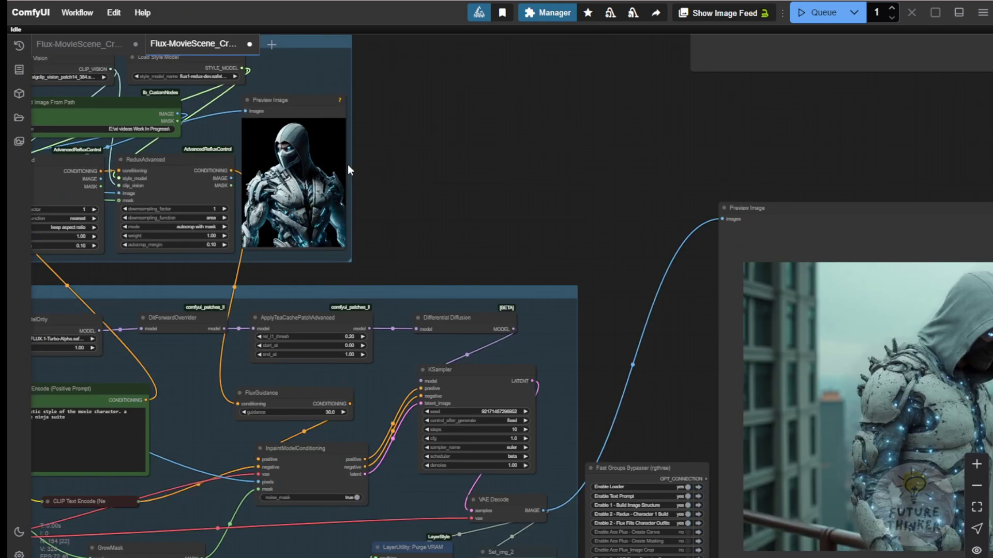
{"action": "scroll", "coordinate": [325, 166], "scroll_direction": "up", "scroll_amount": 8}
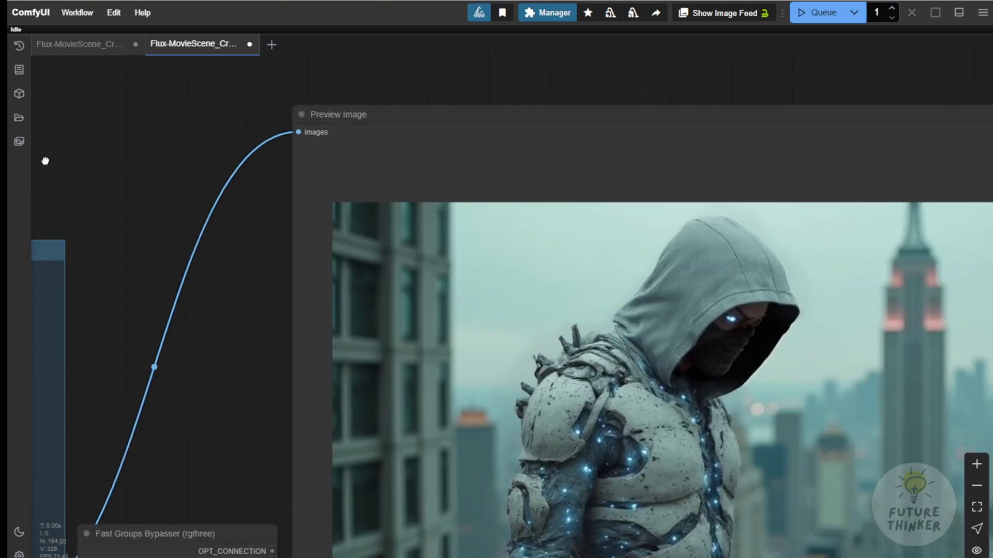
{"action": "left_click_drag", "start_coordinate": [46, 161], "coordinate": [64, 71]}
{"action": "left_click_drag", "start_coordinate": [197, 274], "coordinate": [14, 218]}
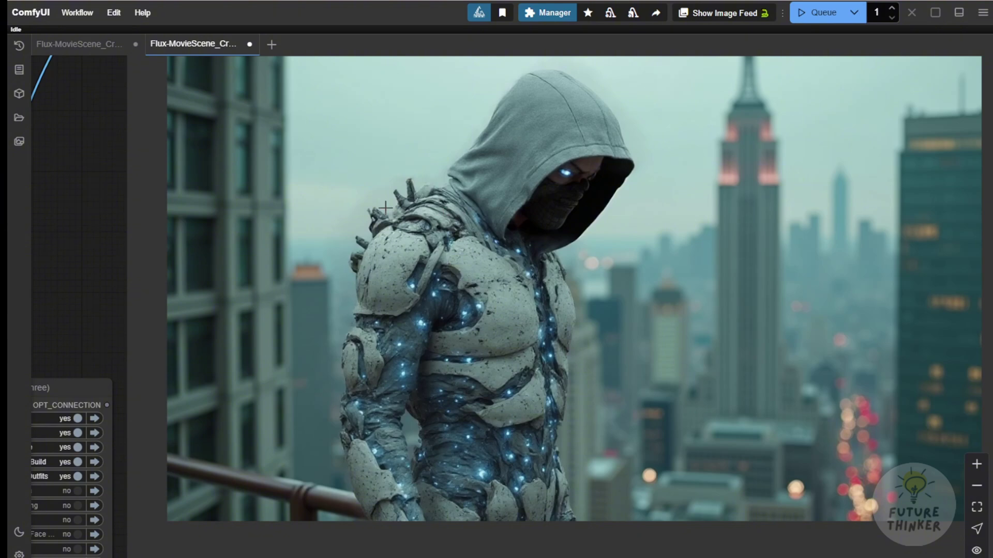
{"action": "scroll", "coordinate": [227, 356], "scroll_direction": "down", "scroll_amount": 3}
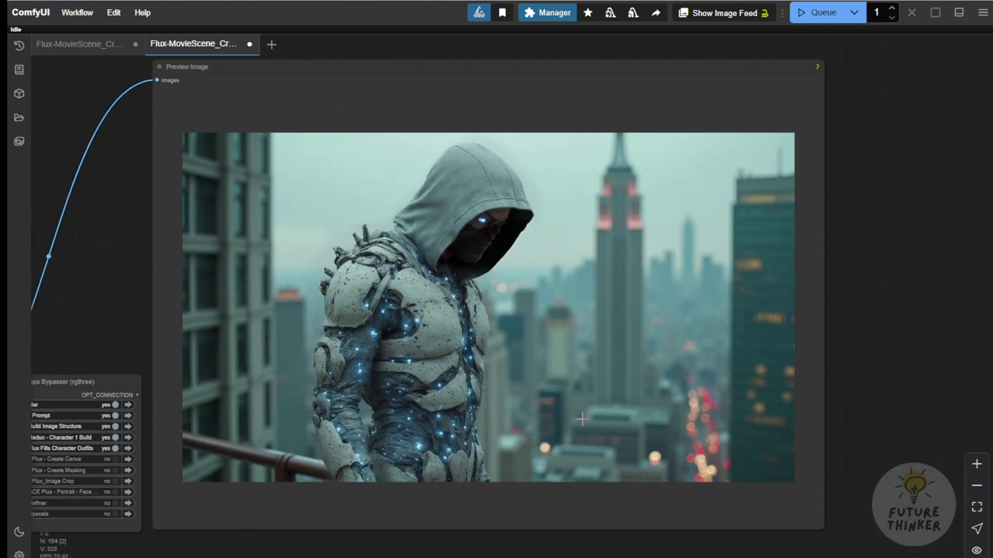
Step: Compare the armored reference character in the Redux preview with the outfit in the generated image
{"action": "scroll", "coordinate": [277, 234], "scroll_direction": "up", "scroll_amount": 3}
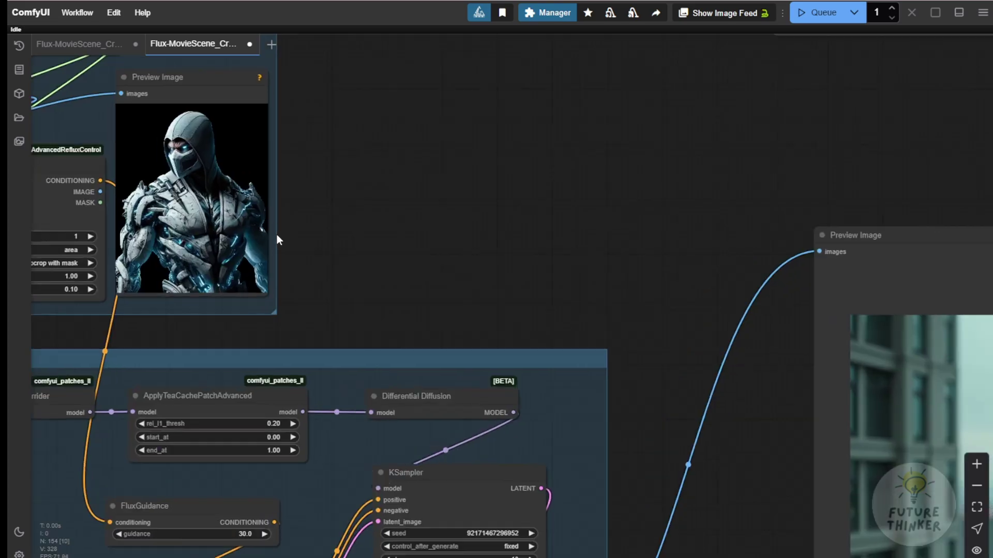
{"action": "left_click_drag", "start_coordinate": [305, 236], "coordinate": [450, 255]}
{"action": "scroll", "coordinate": [304, 215], "scroll_direction": "up", "scroll_amount": 3}
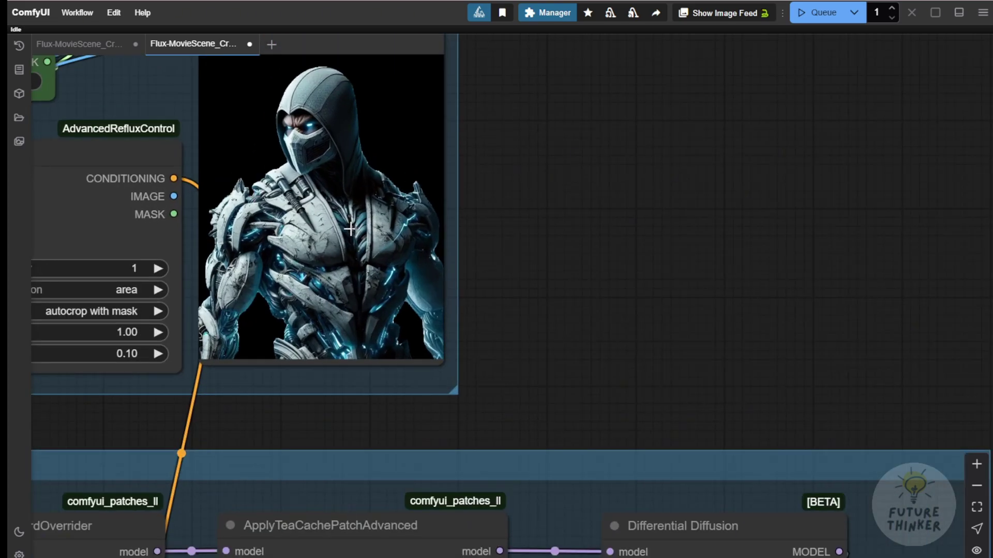
{"action": "scroll", "coordinate": [502, 302], "scroll_direction": "down", "scroll_amount": 7}
{"action": "left_click_drag", "start_coordinate": [664, 334], "coordinate": [169, 101]}
{"action": "left_click_drag", "start_coordinate": [323, 155], "coordinate": [114, 139]}
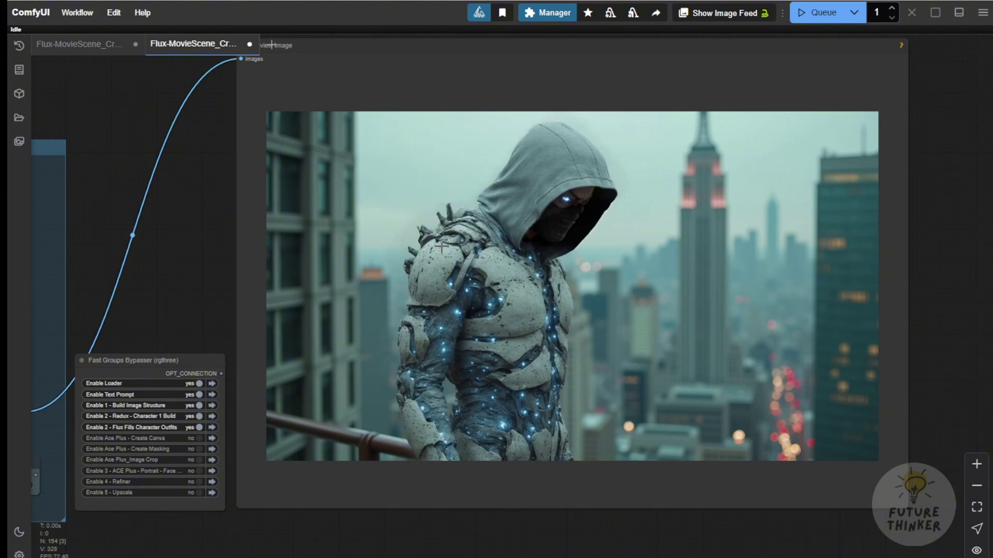
Step: Enable the Ace Plus Create Canva, Create Masking and Image Crop groups and the 3 - ACE Plus - Portrait - Face Change group
{"action": "right_click", "coordinate": [589, 393]}
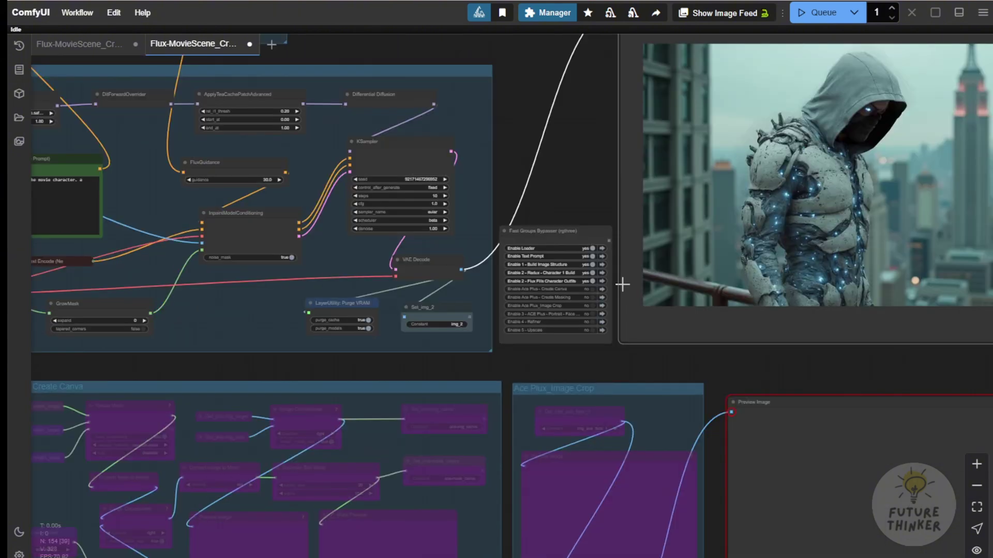
{"action": "scroll", "coordinate": [595, 289], "scroll_direction": "up", "scroll_amount": 4}
{"action": "left_click", "coordinate": [582, 290]}
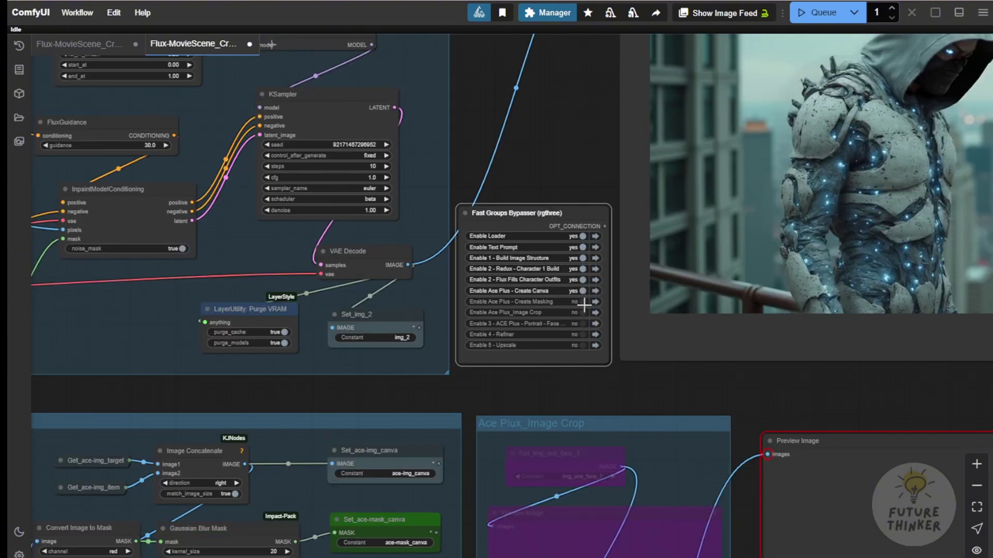
{"action": "left_click", "coordinate": [583, 301]}
{"action": "left_click", "coordinate": [583, 312]}
{"action": "left_click", "coordinate": [583, 324]}
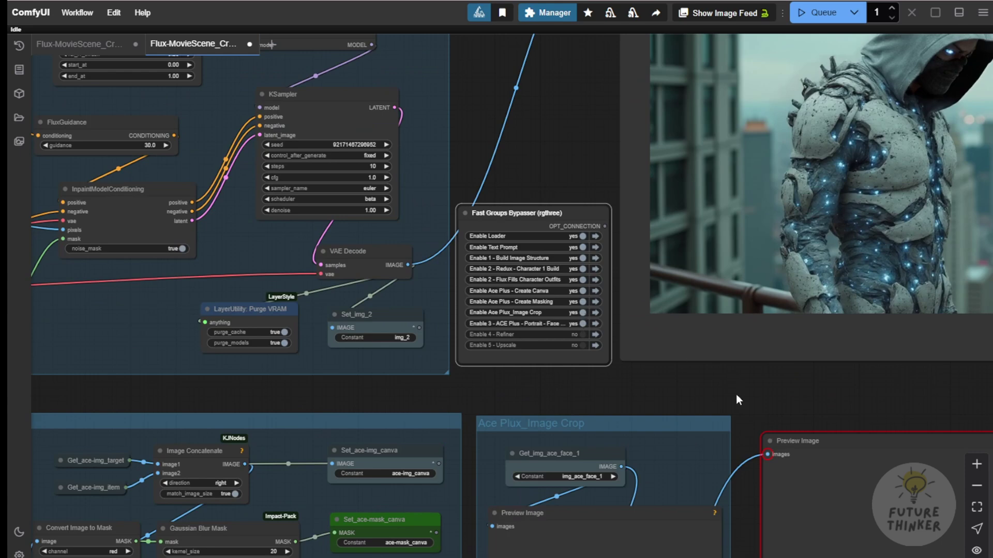
Step: Inspect the hooded face in the outfit result and look over the enabled Ace Plus masking and canvas groups
{"action": "left_click_drag", "start_coordinate": [738, 398], "coordinate": [457, 501]}
{"action": "scroll", "coordinate": [667, 165], "scroll_direction": "up", "scroll_amount": 6}
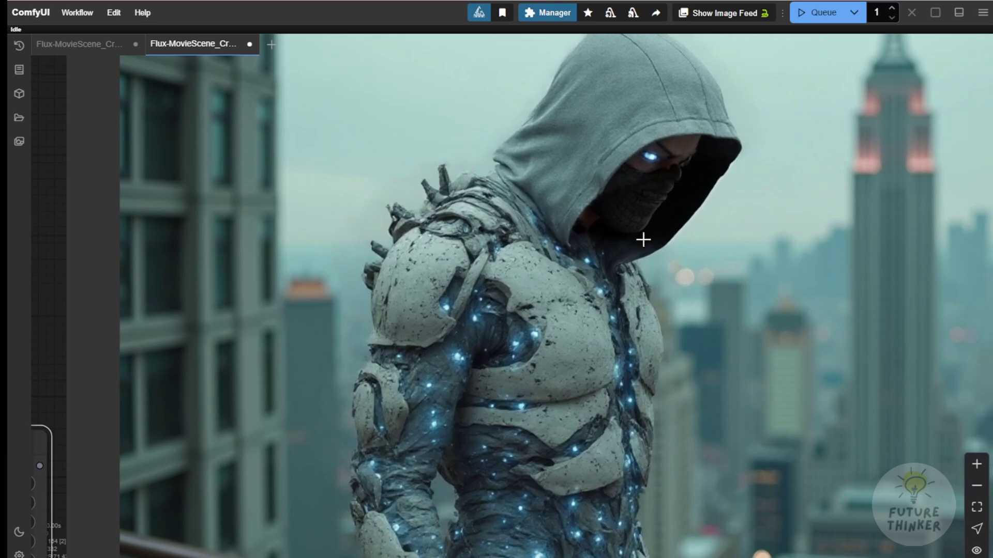
{"action": "scroll", "coordinate": [626, 236], "scroll_direction": "down", "scroll_amount": 6}
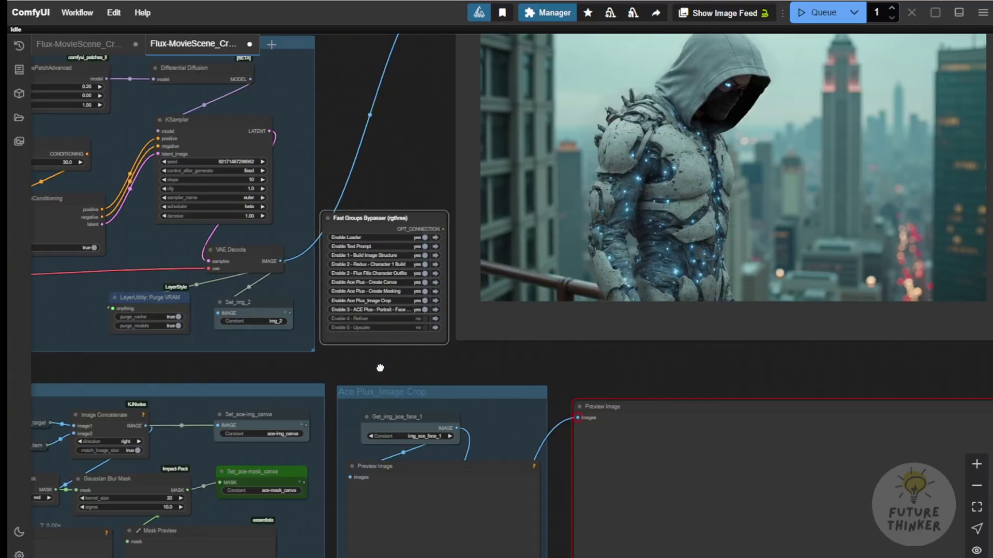
{"action": "left_click_drag", "start_coordinate": [310, 310], "coordinate": [215, 377]}
{"action": "scroll", "coordinate": [176, 442], "scroll_direction": "down", "scroll_amount": 3}
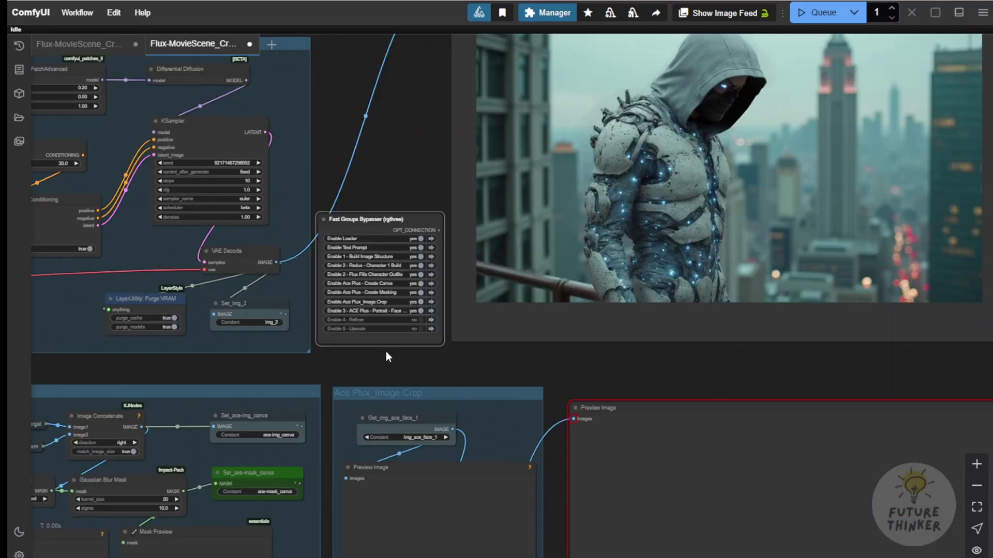
{"action": "left_click_drag", "start_coordinate": [367, 371], "coordinate": [990, 133]}
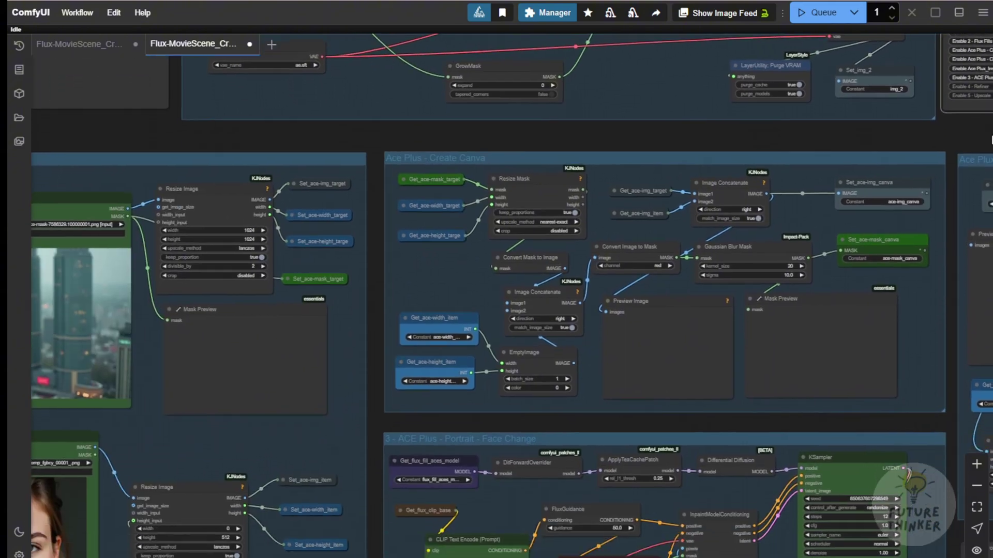
Step: Examine the masked face area of the hooded character in the Ace Plus - Create Masking group
{"action": "scroll", "coordinate": [215, 381], "scroll_direction": "down", "scroll_amount": 3}
{"action": "left_click_drag", "start_coordinate": [182, 441], "coordinate": [290, 354]}
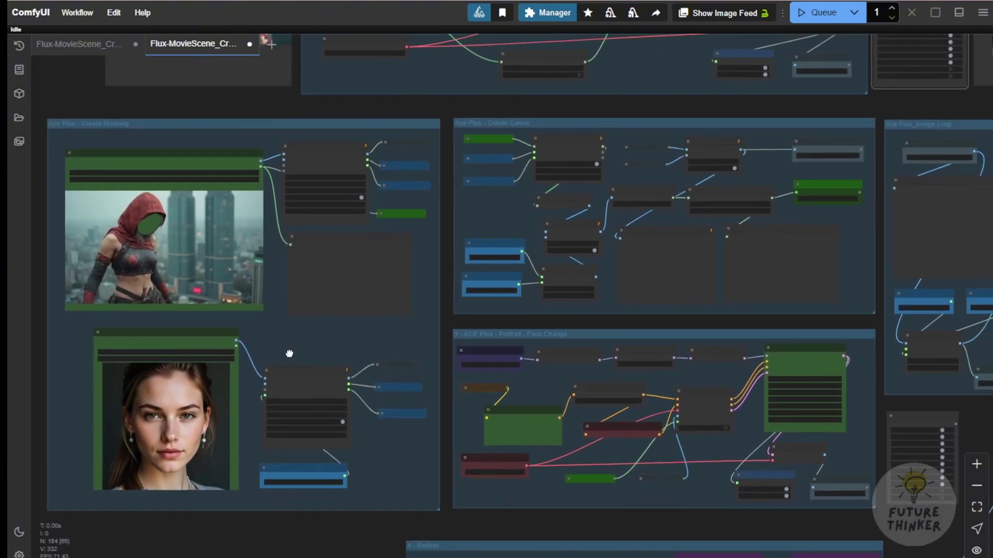
{"action": "scroll", "coordinate": [156, 266], "scroll_direction": "up", "scroll_amount": 5}
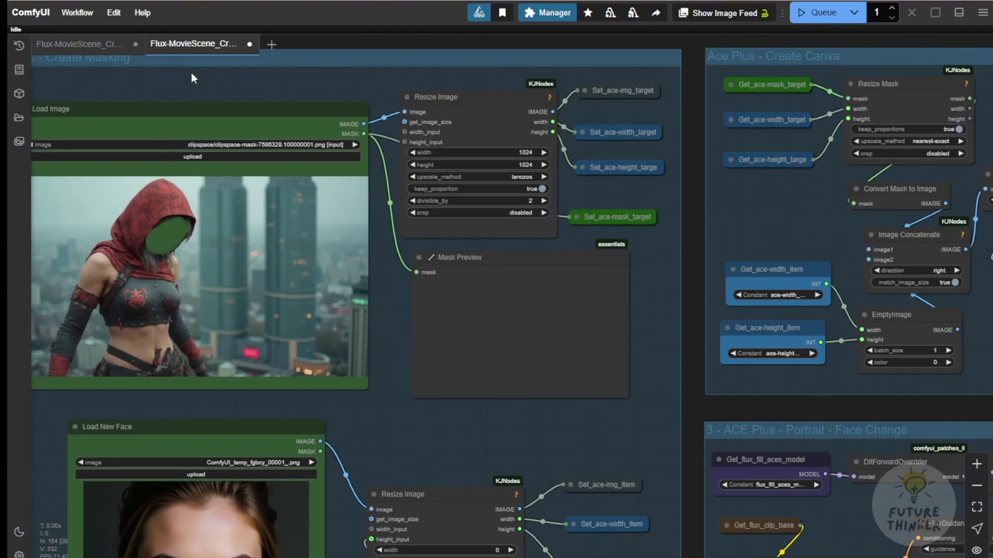
{"action": "left_click_drag", "start_coordinate": [192, 73], "coordinate": [344, 117]}
{"action": "scroll", "coordinate": [339, 297], "scroll_direction": "up", "scroll_amount": 5}
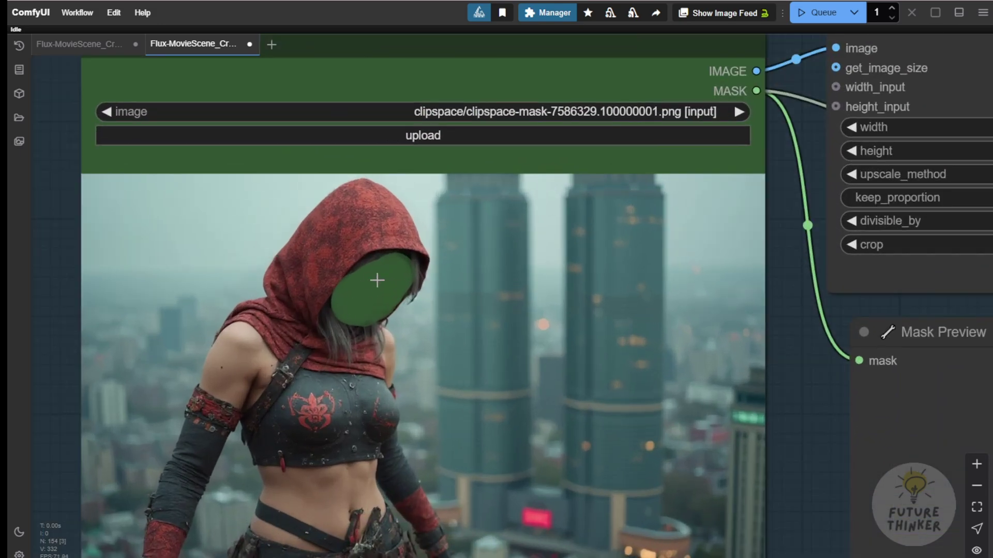
{"action": "scroll", "coordinate": [377, 276], "scroll_direction": "down", "scroll_amount": 10}
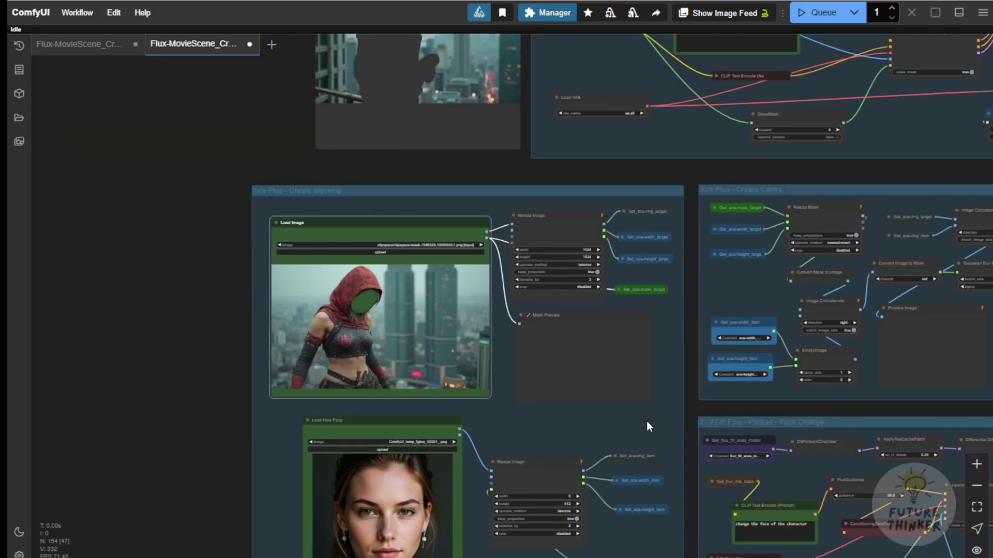
Step: Look over the nodes of the Ace Plus - Create Canva and 3 - ACE Plus - Portrait - Face Change groups
{"action": "left_click_drag", "start_coordinate": [646, 421], "coordinate": [352, 414]}
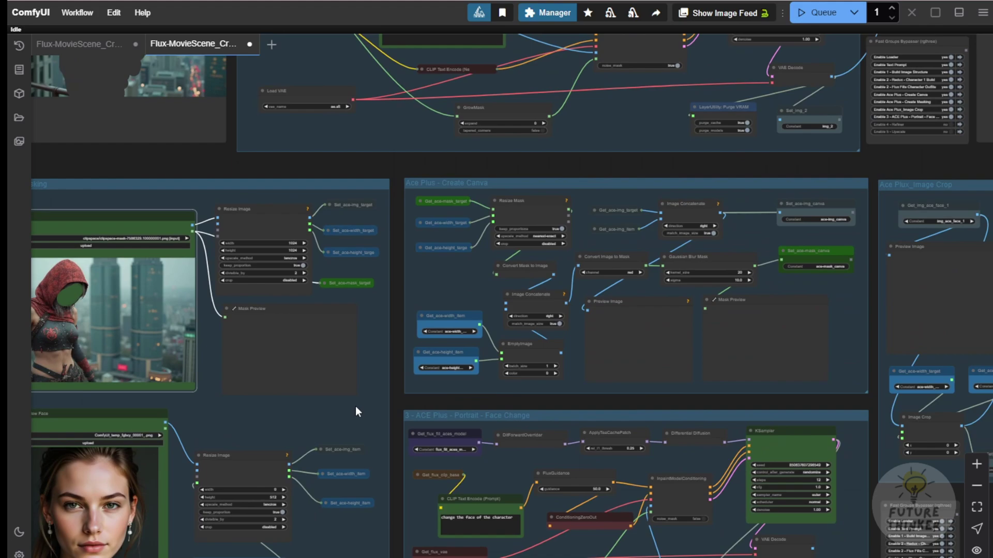
{"action": "left_click_drag", "start_coordinate": [450, 282], "coordinate": [221, 187]}
{"action": "scroll", "coordinate": [179, 324], "scroll_direction": "up", "scroll_amount": 4}
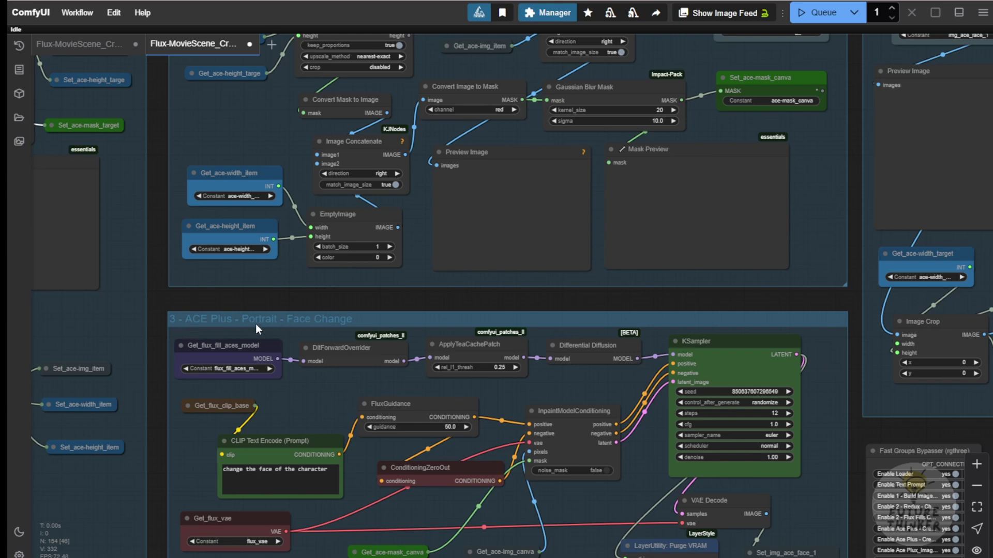
{"action": "scroll", "coordinate": [332, 413], "scroll_direction": "down", "scroll_amount": 2}
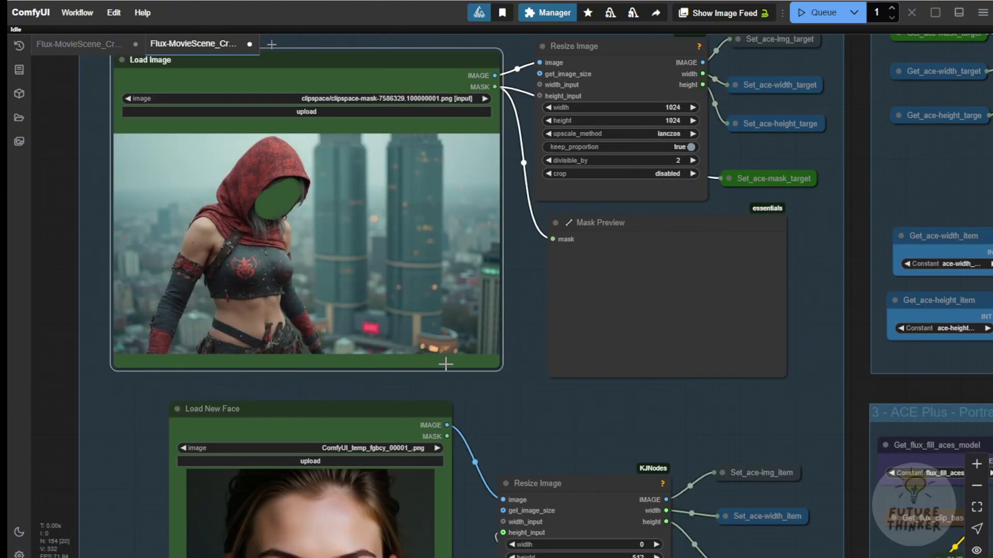
Step: Run the workflow with the ACE Plus face-change groups and view the cropped face-swap image in the output preview
{"action": "scroll", "coordinate": [484, 412], "scroll_direction": "down", "scroll_amount": 2}
{"action": "scroll", "coordinate": [634, 413], "scroll_direction": "down", "scroll_amount": 2}
{"action": "left_click_drag", "start_coordinate": [634, 415], "coordinate": [334, 377]}
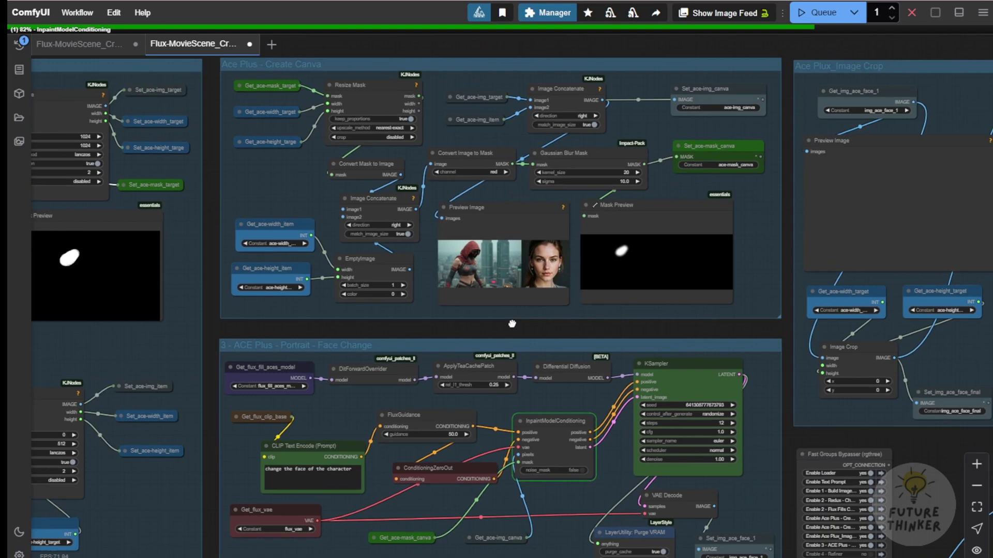
{"action": "left_click_drag", "start_coordinate": [511, 323], "coordinate": [272, 312]}
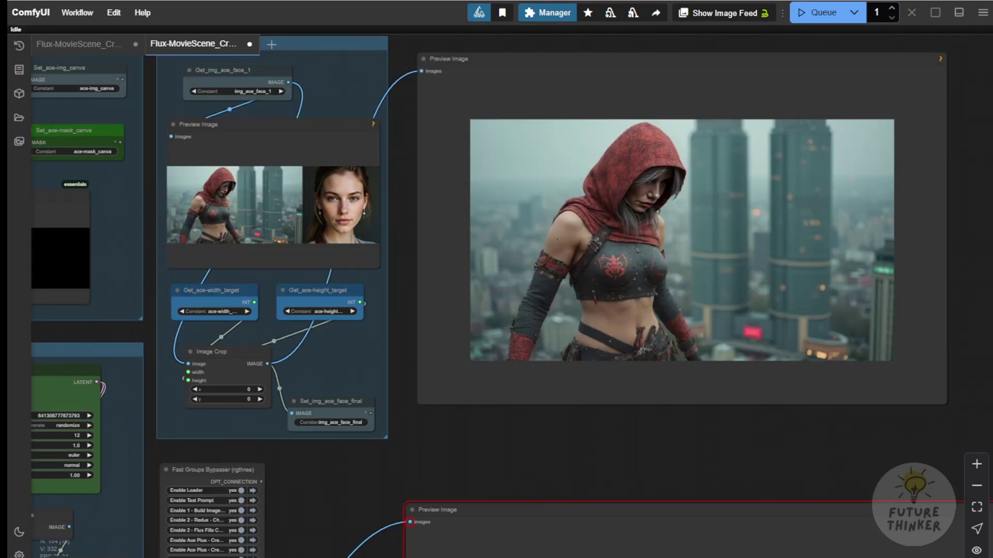
{"action": "left_click_drag", "start_coordinate": [131, 245], "coordinate": [736, 270]}
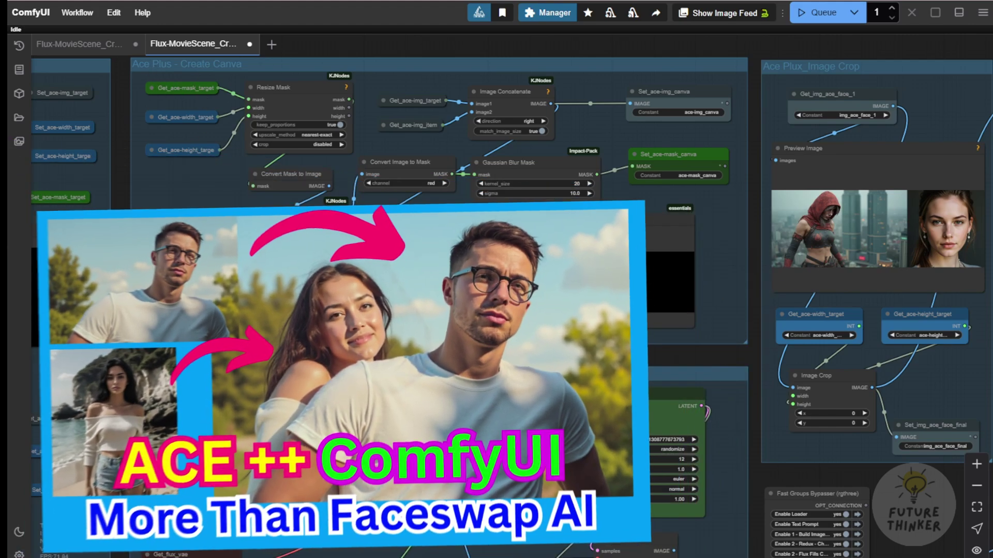
Step: Open the alternative Flux-MovieScene workflow and look over its 3 - Flux PuLID group, including the prompt, PuLID loaders and face image
{"action": "left_click_drag", "start_coordinate": [310, 357], "coordinate": [317, 314]}
{"action": "left_click_drag", "start_coordinate": [256, 399], "coordinate": [272, 266]}
{"action": "scroll", "coordinate": [272, 267], "scroll_direction": "up", "scroll_amount": 3}
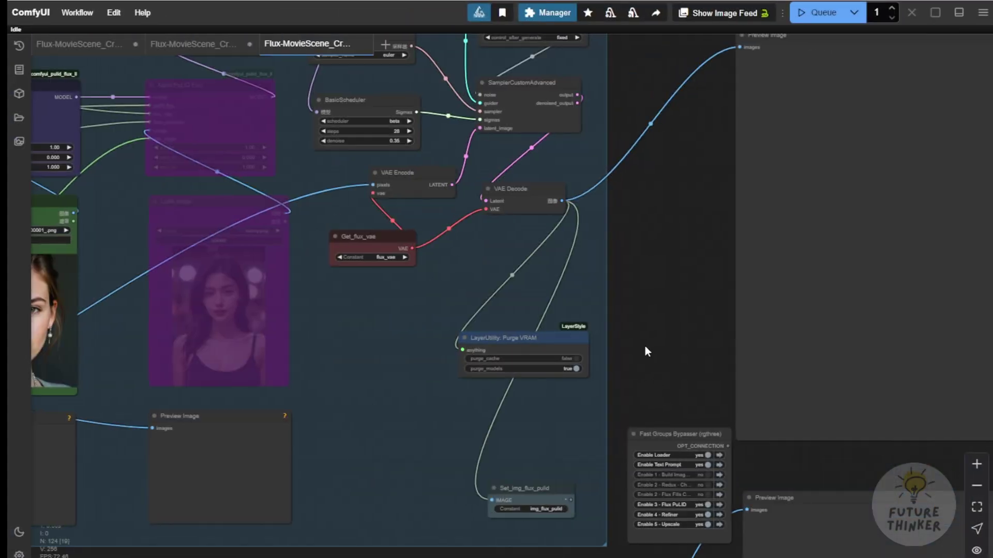
{"action": "scroll", "coordinate": [646, 309], "scroll_direction": "down", "scroll_amount": 3}
{"action": "left_click_drag", "start_coordinate": [646, 310], "coordinate": [992, 381]}
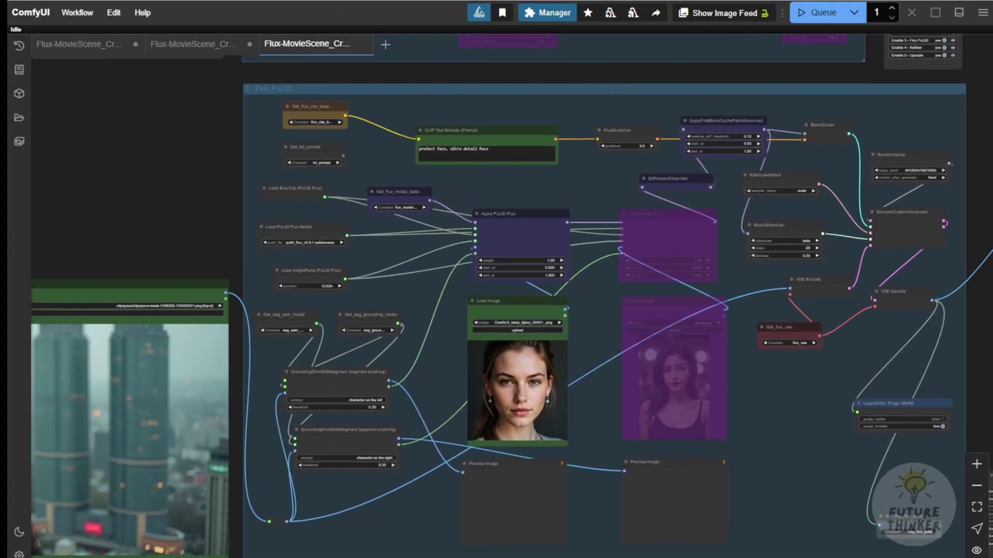
{"action": "scroll", "coordinate": [286, 148], "scroll_direction": "up", "scroll_amount": 8}
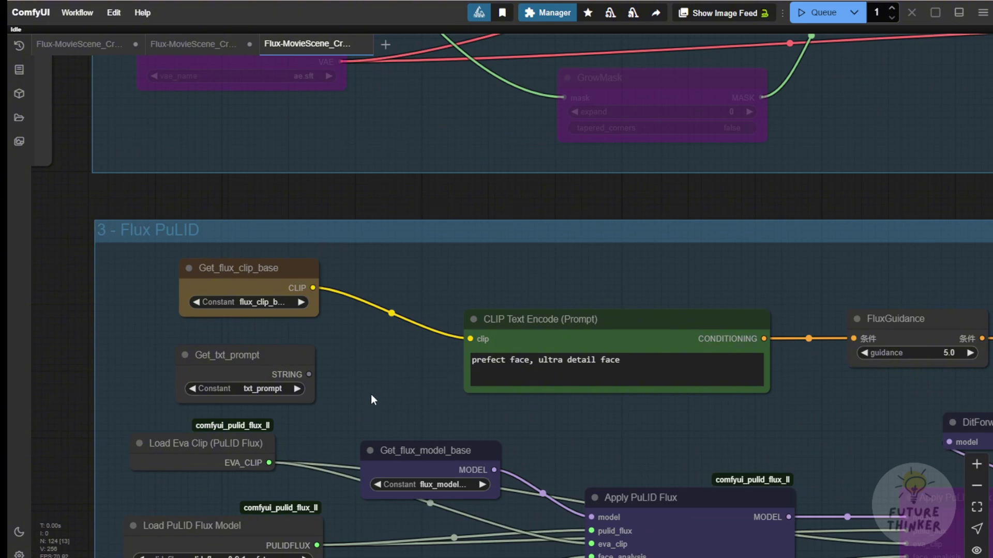
{"action": "scroll", "coordinate": [368, 388], "scroll_direction": "down", "scroll_amount": 3}
{"action": "left_click_drag", "start_coordinate": [372, 396], "coordinate": [361, 247]}
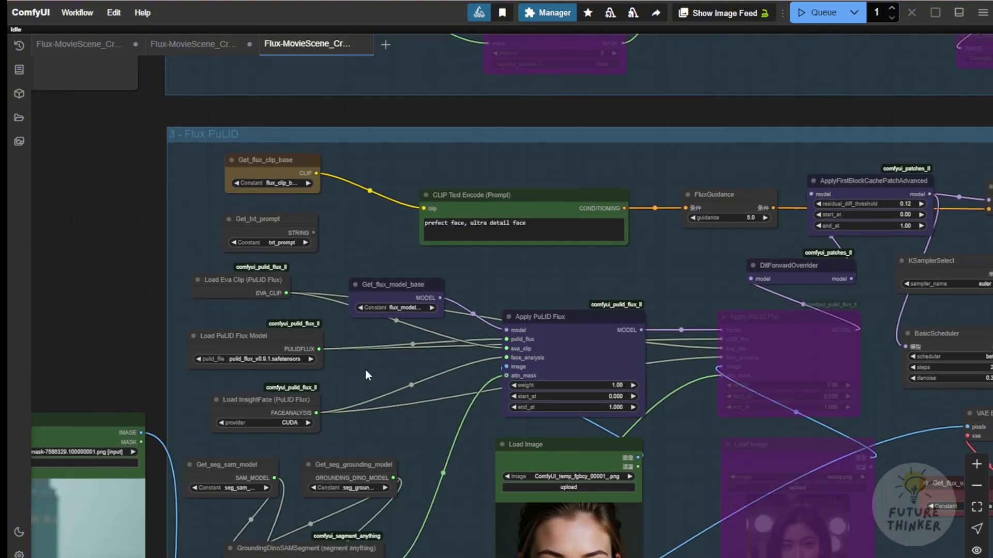
{"action": "scroll", "coordinate": [370, 371], "scroll_direction": "down", "scroll_amount": 3}
{"action": "left_click_drag", "start_coordinate": [371, 379], "coordinate": [624, 253]}
{"action": "left_click_drag", "start_coordinate": [445, 167], "coordinate": [349, 246]}
Step: Return to the ACE Plus workflow and examine the original hooded face, reference face and mask in the Create Canva previews
{"action": "left_click", "coordinate": [212, 47]}
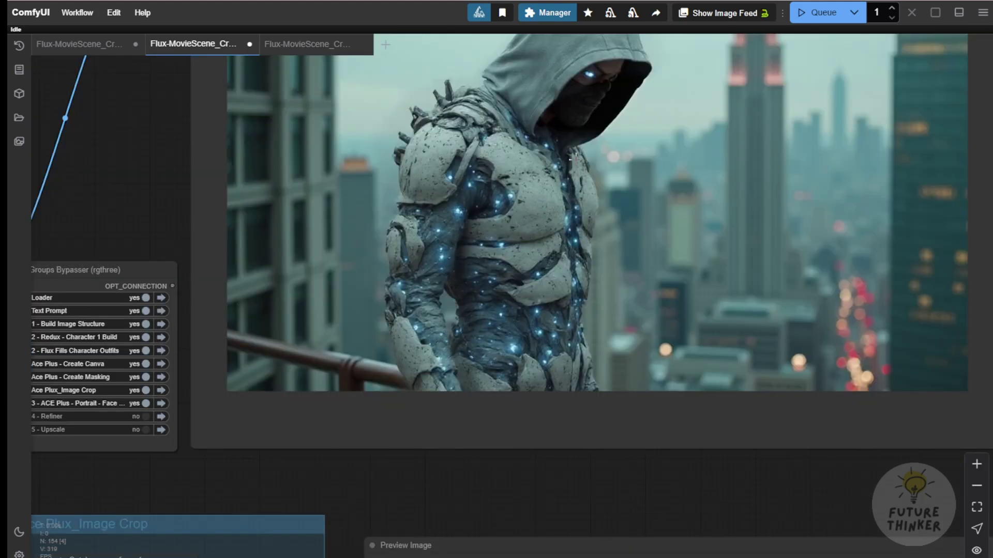
{"action": "scroll", "coordinate": [445, 381], "scroll_direction": "down", "scroll_amount": 3}
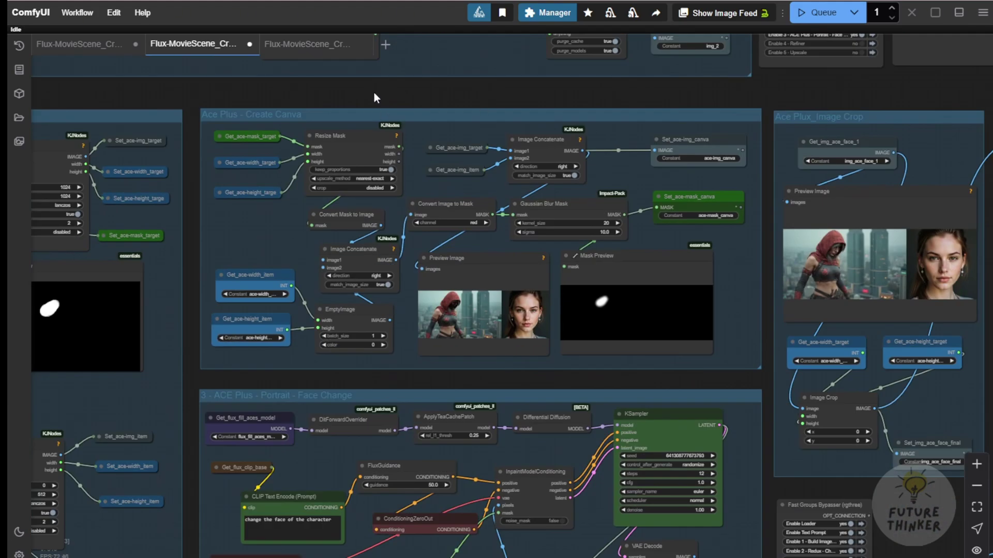
{"action": "scroll", "coordinate": [458, 321], "scroll_direction": "up", "scroll_amount": 15}
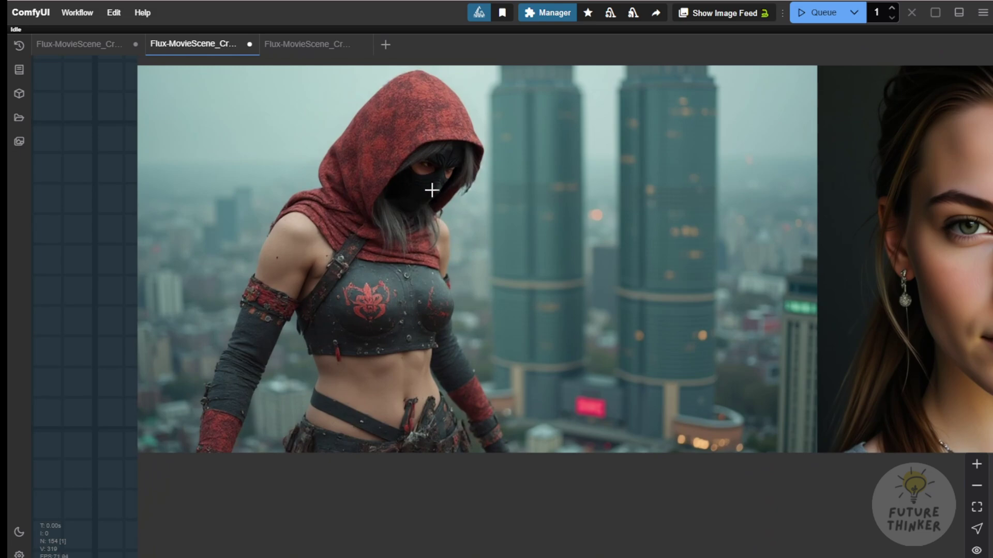
{"action": "scroll", "coordinate": [437, 188], "scroll_direction": "down", "scroll_amount": 12}
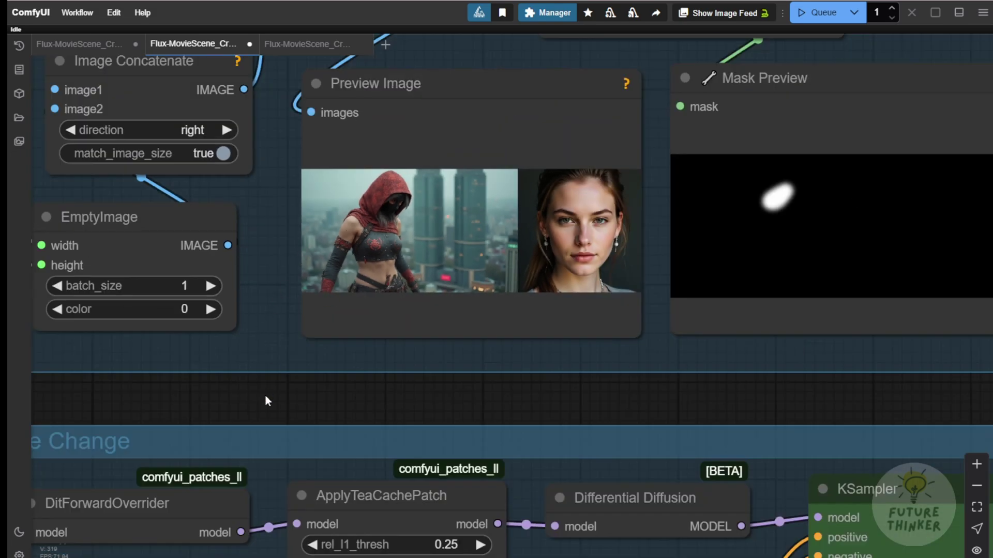
{"action": "left_click_drag", "start_coordinate": [265, 401], "coordinate": [627, 209]}
{"action": "scroll", "coordinate": [583, 303], "scroll_direction": "down", "scroll_amount": 3}
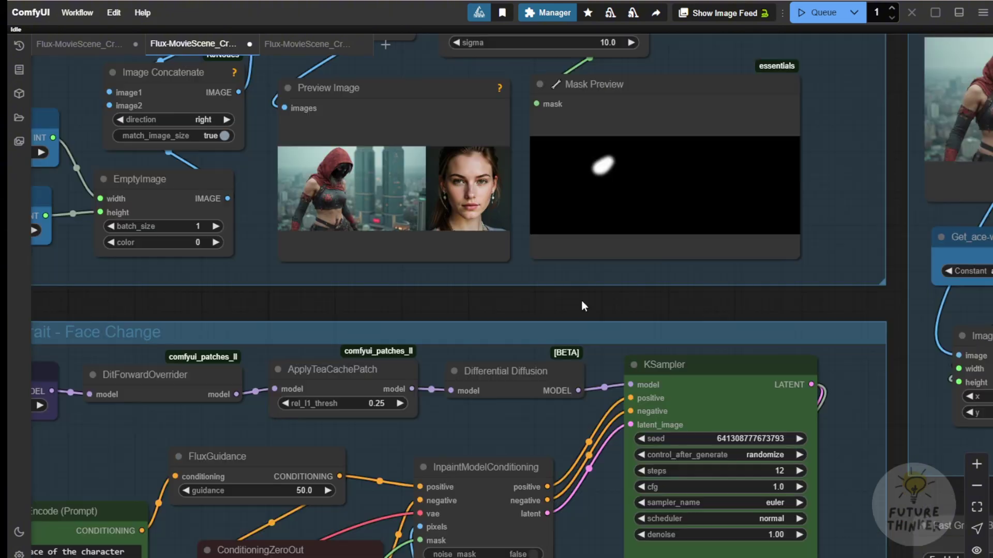
Step: Compare the swapped face with the reference face in the Image Crop group's preview and view the final cropped image
{"action": "left_click_drag", "start_coordinate": [583, 303], "coordinate": [143, 425]}
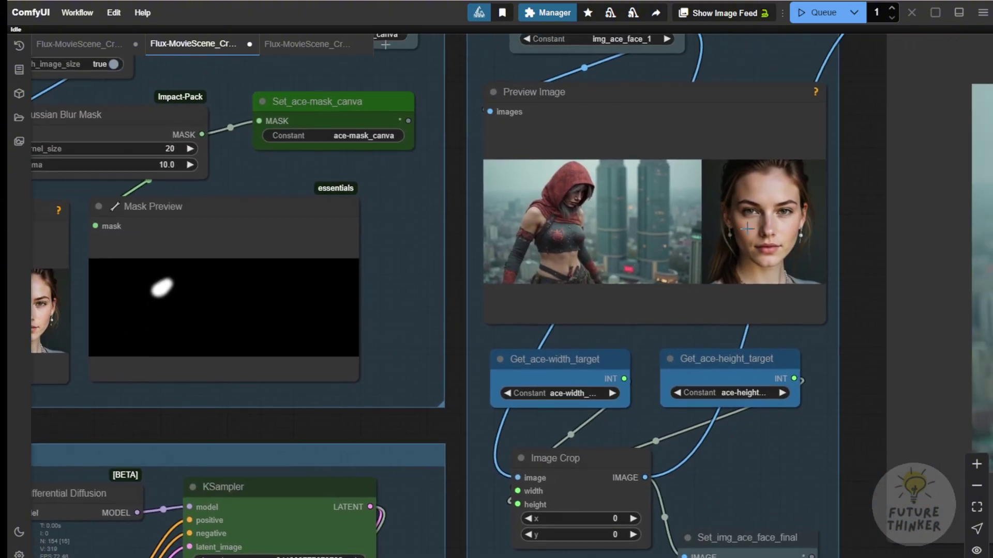
{"action": "scroll", "coordinate": [747, 228], "scroll_direction": "up", "scroll_amount": 4}
{"action": "scroll", "coordinate": [760, 202], "scroll_direction": "down", "scroll_amount": 2}
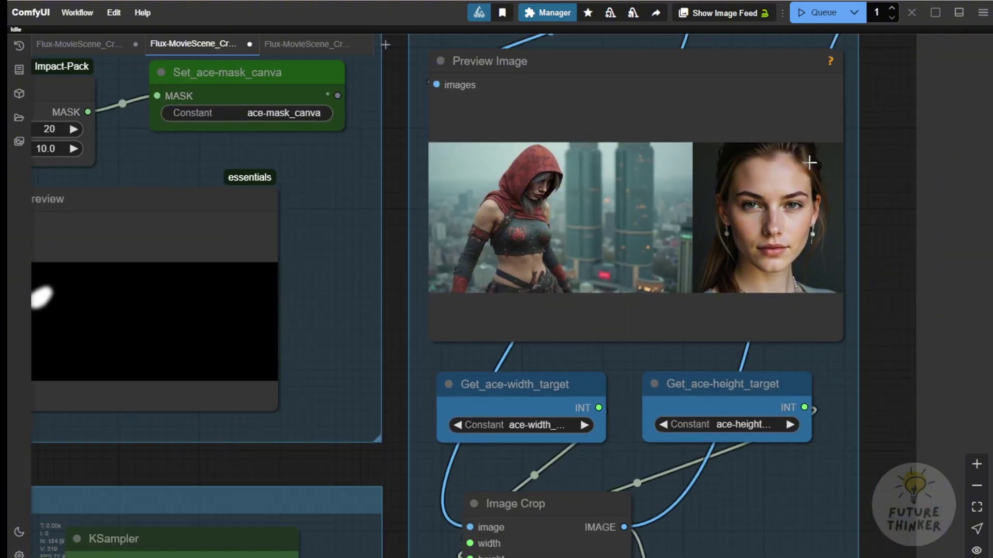
{"action": "left_click_drag", "start_coordinate": [893, 187], "coordinate": [833, 212]}
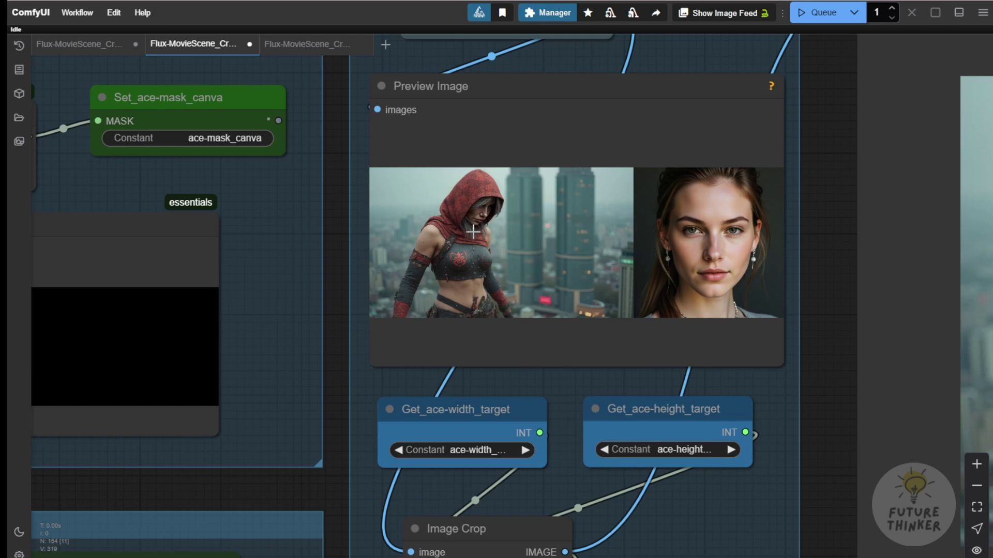
{"action": "scroll", "coordinate": [491, 188], "scroll_direction": "down", "scroll_amount": 5}
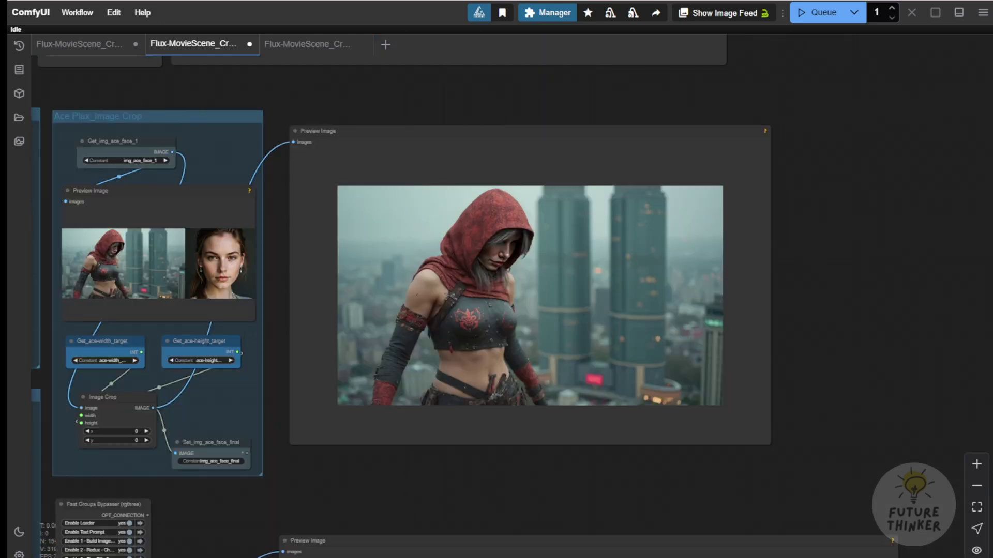
Step: Switch to the Flux PuLID workflow and inspect the segmented character previews and the bypassed second Apply PuLID Flux node
{"action": "left_click", "coordinate": [307, 43]}
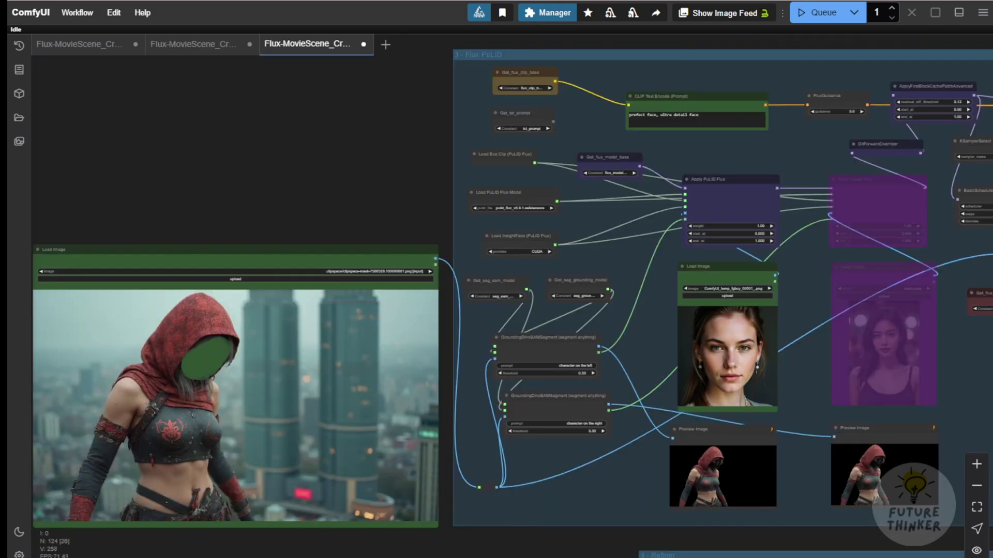
{"action": "scroll", "coordinate": [827, 512], "scroll_direction": "up", "scroll_amount": 14}
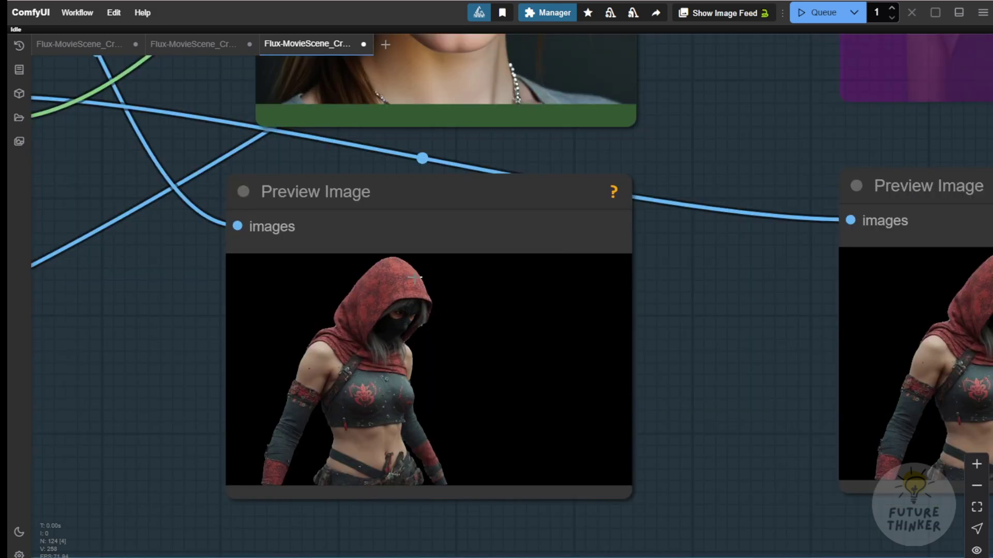
{"action": "scroll", "coordinate": [396, 306], "scroll_direction": "down", "scroll_amount": 9}
{"action": "scroll", "coordinate": [310, 111], "scroll_direction": "up", "scroll_amount": 6}
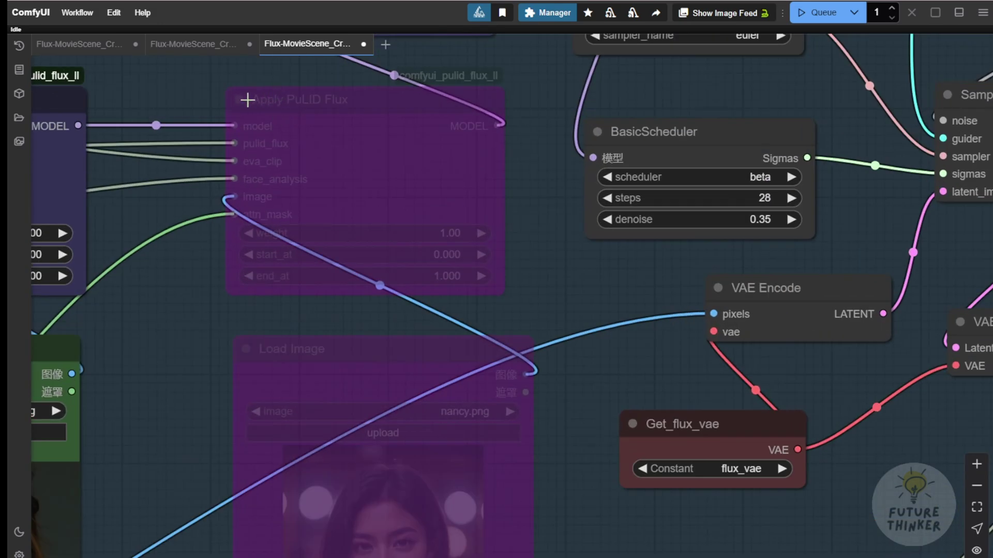
{"action": "left_click", "coordinate": [398, 115]}
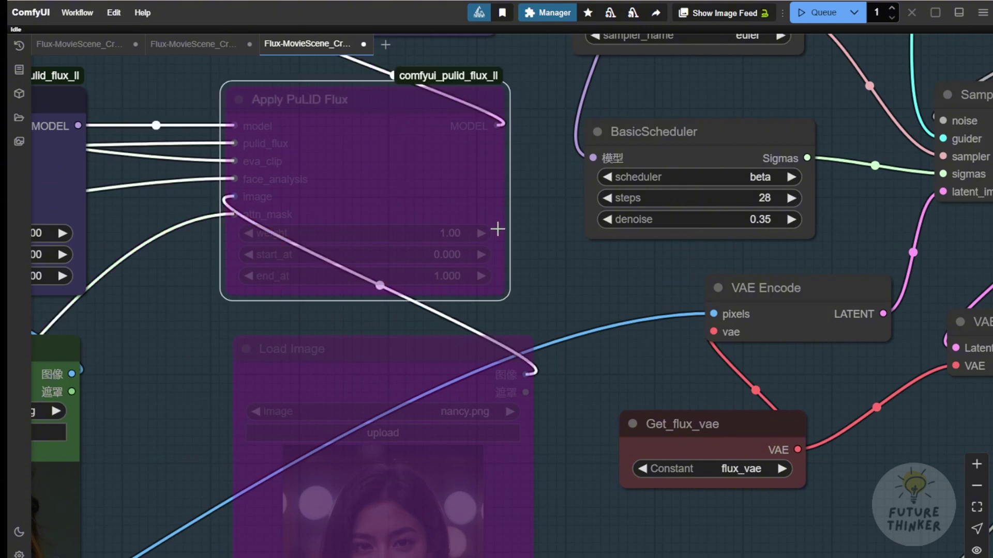
{"action": "scroll", "coordinate": [497, 229], "scroll_direction": "down", "scroll_amount": 4}
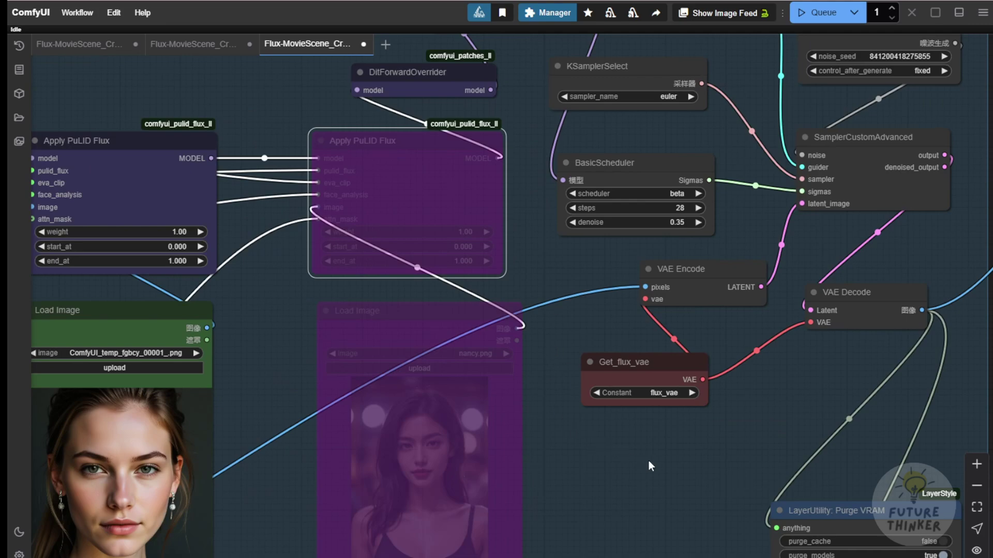
Step: Move the Flux PuLID output's Preview Image node higher on the canvas and closer to its group
{"action": "left_click_drag", "start_coordinate": [648, 461], "coordinate": [111, 416]}
{"action": "scroll", "coordinate": [461, 371], "scroll_direction": "down", "scroll_amount": 7}
{"action": "left_click_drag", "start_coordinate": [505, 353], "coordinate": [267, 354]}
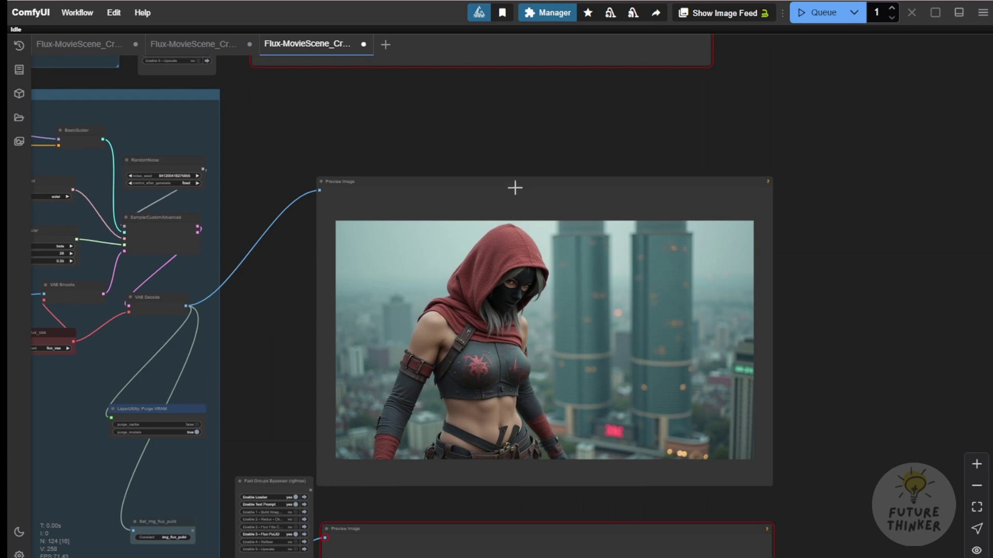
{"action": "left_click_drag", "start_coordinate": [515, 188], "coordinate": [477, 111]}
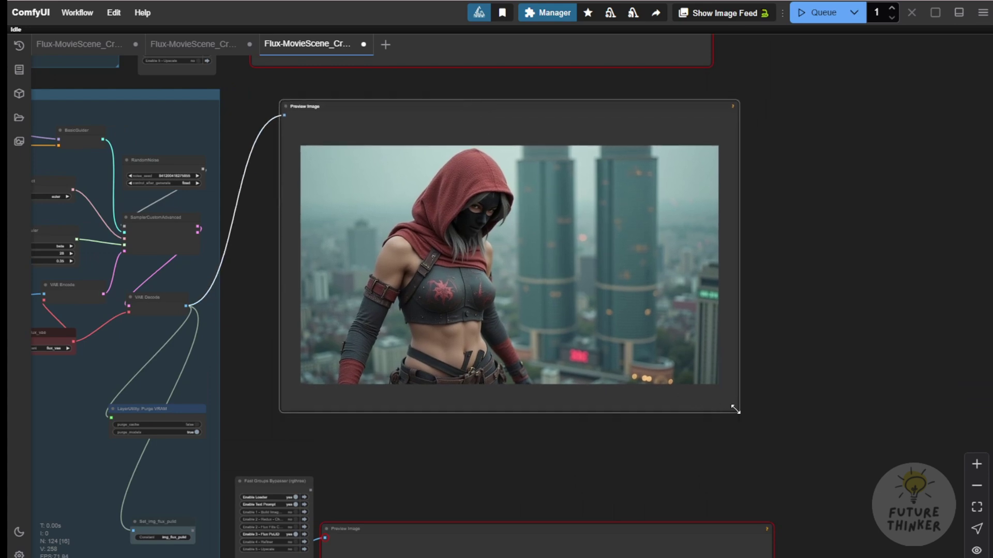
Step: Examine the hooded character's masked face up close in the Flux PuLID output preview
{"action": "scroll", "coordinate": [377, 299], "scroll_direction": "up", "scroll_amount": 6}
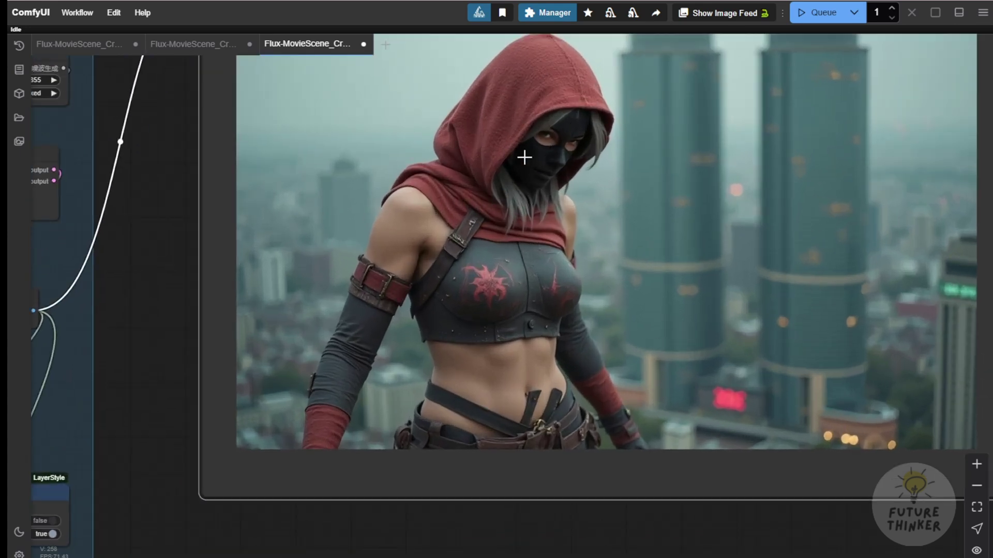
{"action": "left_click_drag", "start_coordinate": [157, 259], "coordinate": [149, 301]}
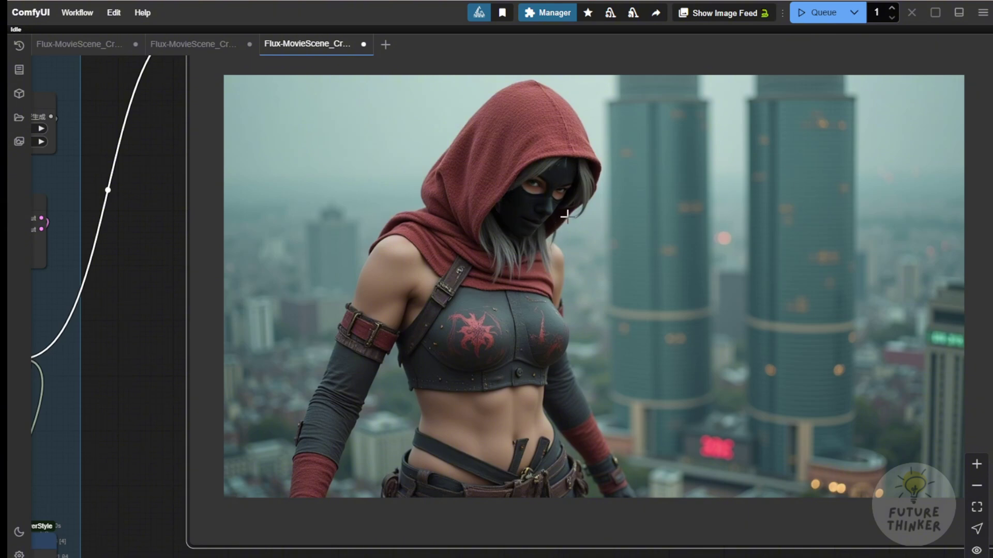
{"action": "scroll", "coordinate": [548, 196], "scroll_direction": "up", "scroll_amount": 3}
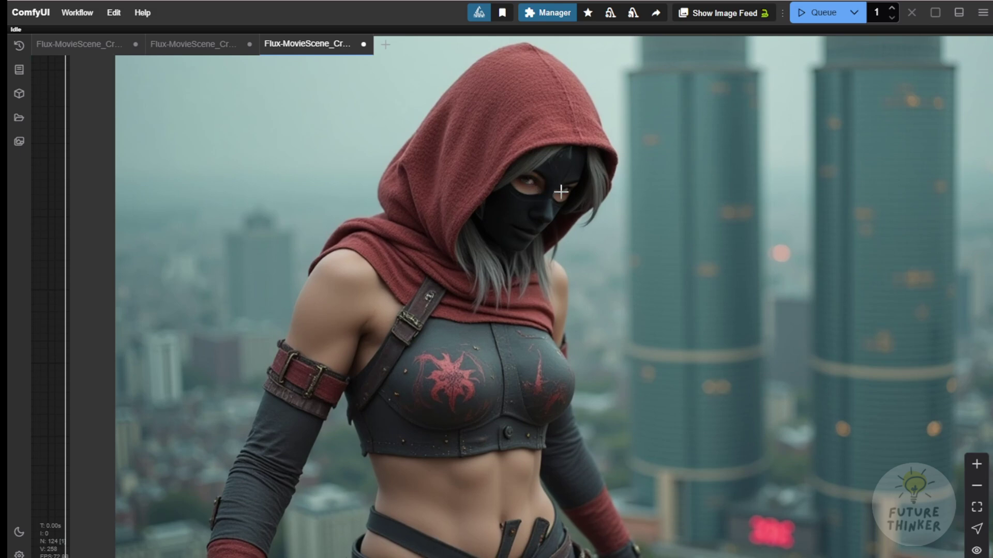
{"action": "scroll", "coordinate": [341, 319], "scroll_direction": "down", "scroll_amount": 8}
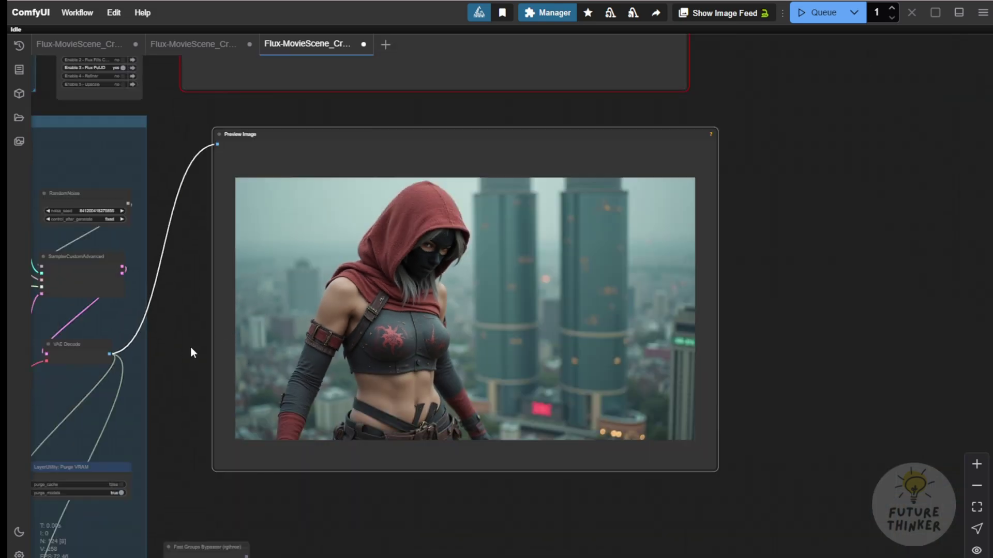
Step: Place the Load Image node with the reference face beside the Flux PuLID output preview to compare the two faces
{"action": "left_click_drag", "start_coordinate": [190, 347], "coordinate": [699, 173]}
{"action": "left_click_drag", "start_coordinate": [159, 186], "coordinate": [726, 72]}
{"action": "scroll", "coordinate": [528, 327], "scroll_direction": "up", "scroll_amount": 4}
{"action": "scroll", "coordinate": [528, 327], "scroll_direction": "up", "scroll_amount": 5}
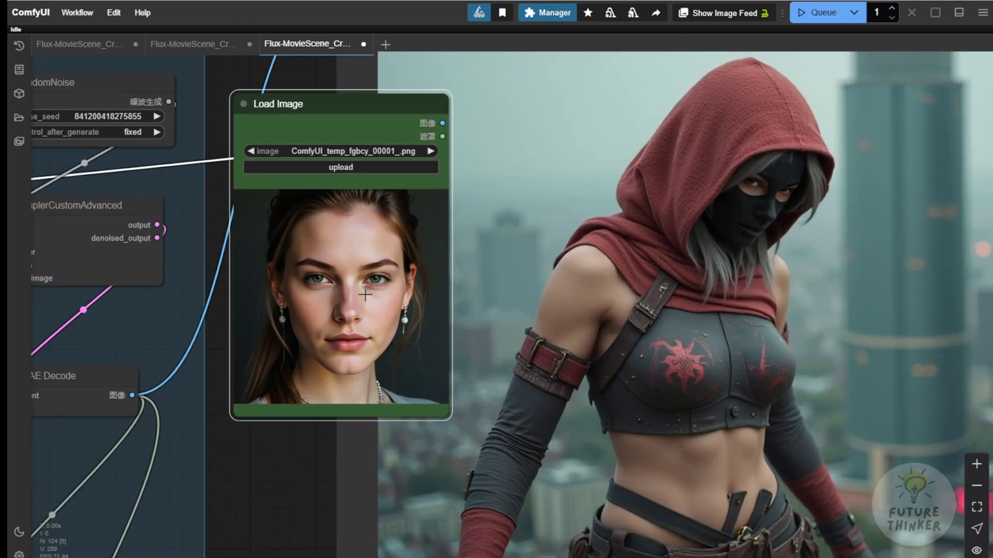
Step: Move the Load Image node with the reference face back into the Flux PuLID group, beneath the first Apply PuLID Flux node
{"action": "scroll", "coordinate": [312, 405], "scroll_direction": "down", "scroll_amount": 3}
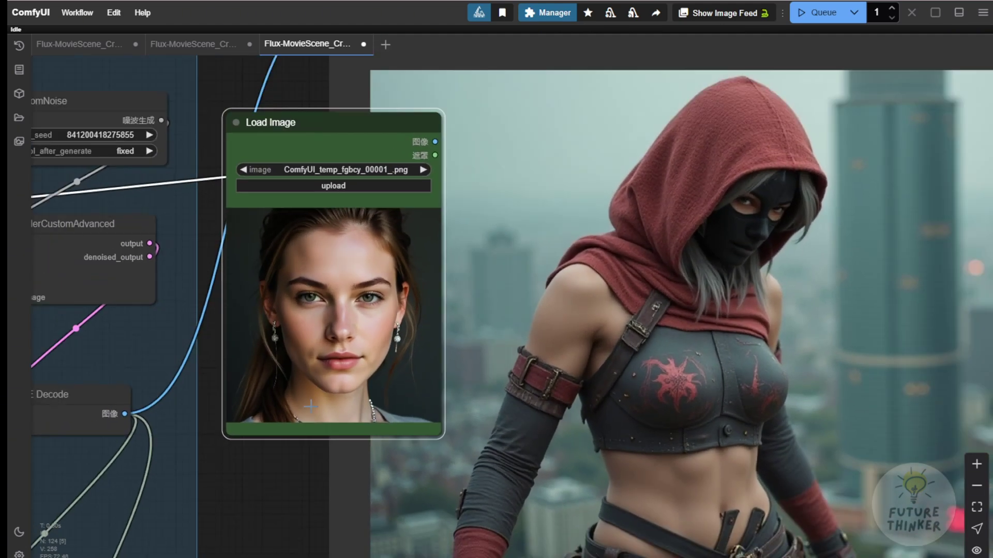
{"action": "left_click_drag", "start_coordinate": [275, 486], "coordinate": [186, 445]}
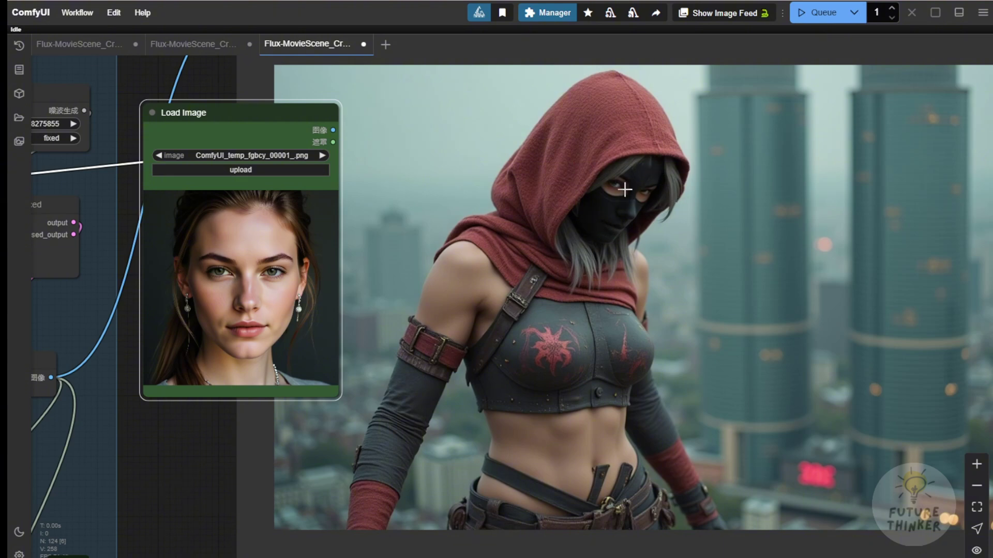
{"action": "scroll", "coordinate": [362, 373], "scroll_direction": "down", "scroll_amount": 4}
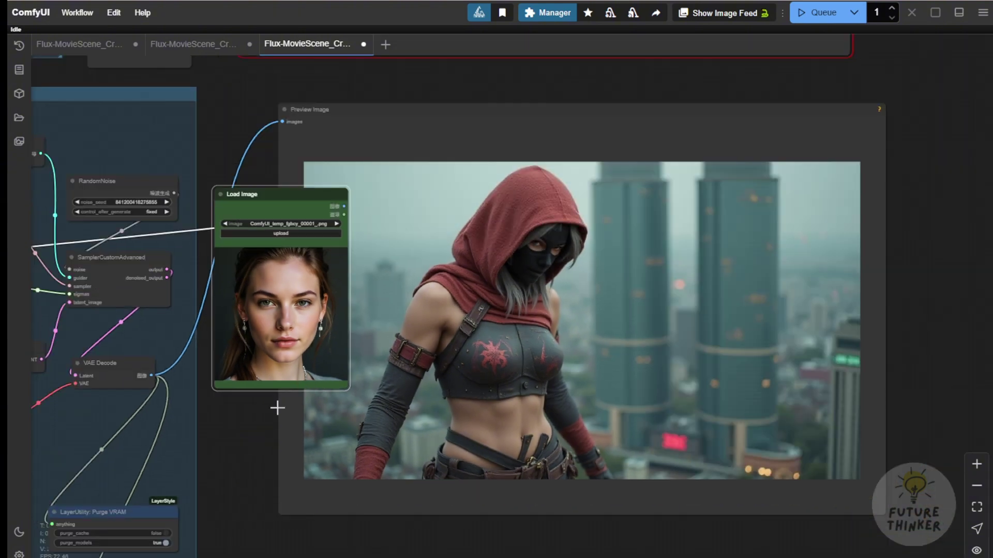
{"action": "left_click_drag", "start_coordinate": [277, 408], "coordinate": [583, 332]}
{"action": "scroll", "coordinate": [364, 404], "scroll_direction": "down", "scroll_amount": 2}
{"action": "left_click_drag", "start_coordinate": [622, 135], "coordinate": [52, 277]}
{"action": "left_click_drag", "start_coordinate": [333, 413], "coordinate": [580, 373]}
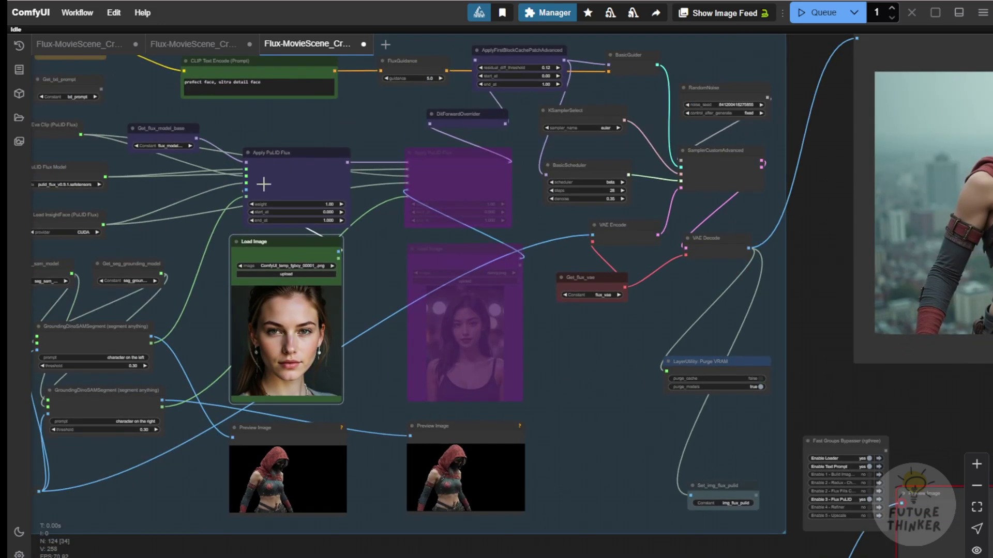
Step: Switch to the Redux-AcePlus workflow and examine the face-swapped character in the preview beside the Ace Plux_Image Crop group
{"action": "left_click", "coordinate": [206, 45]}
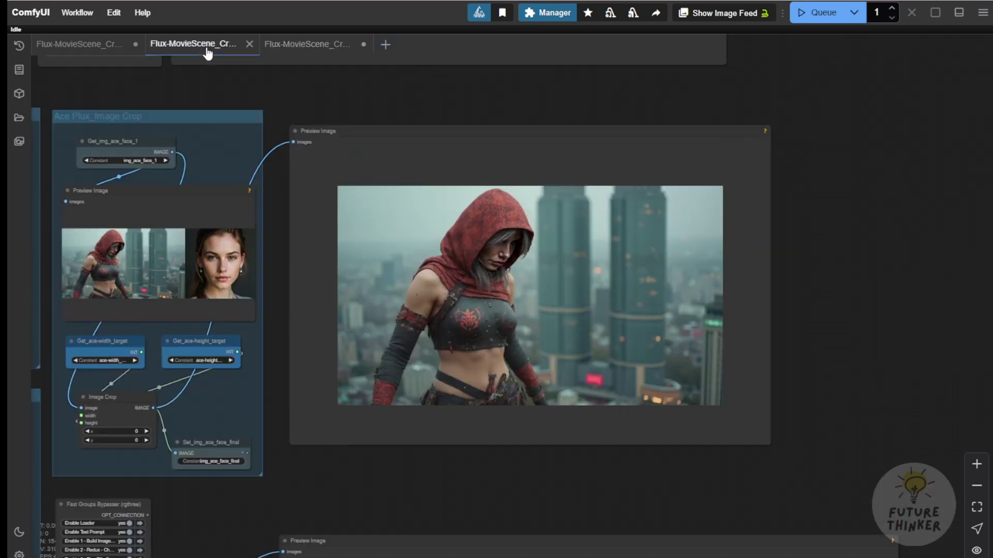
{"action": "left_click_drag", "start_coordinate": [279, 118], "coordinate": [991, 110]}
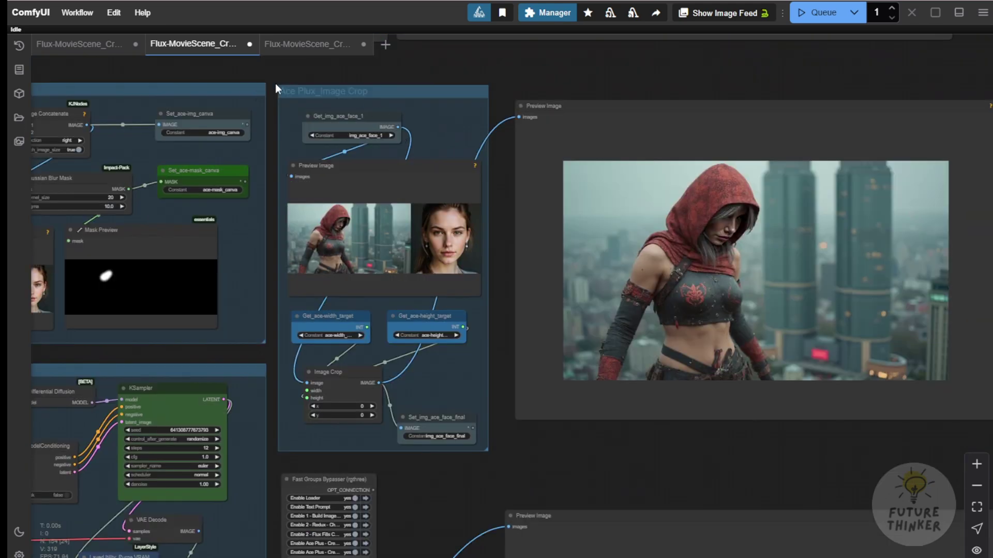
{"action": "left_click_drag", "start_coordinate": [616, 82], "coordinate": [452, 68]}
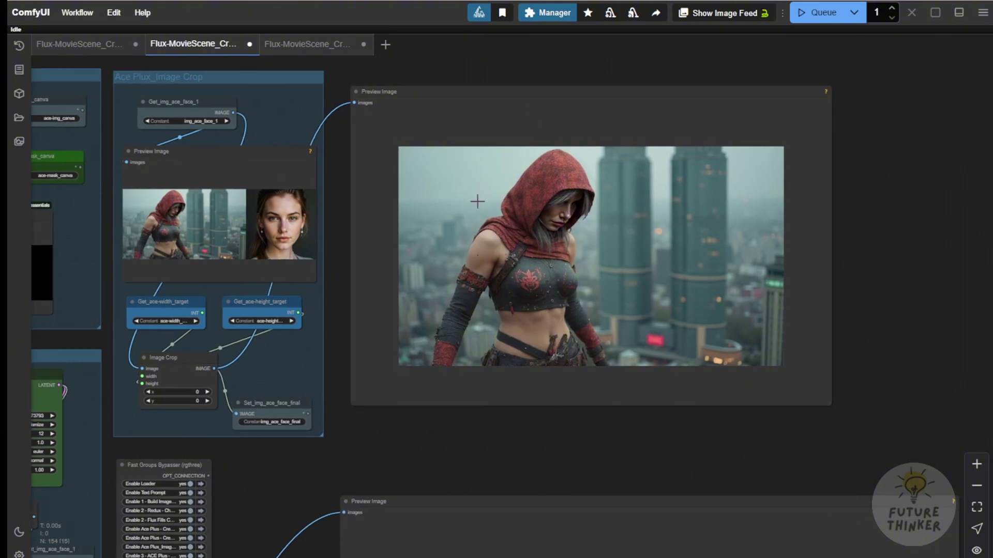
Step: Return to the Flux PuLID workflow and inspect the masked input image, the Flux PuLID group and the Load PuLID Flux Model node
{"action": "left_click", "coordinate": [307, 43]}
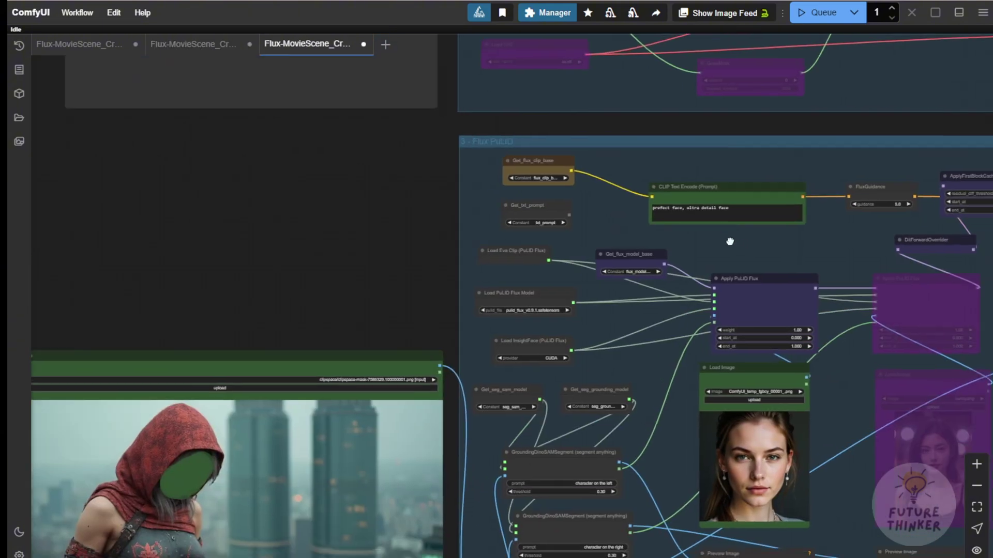
{"action": "scroll", "coordinate": [602, 217], "scroll_direction": "down", "scroll_amount": 1}
{"action": "left_click_drag", "start_coordinate": [639, 228], "coordinate": [631, 114]}
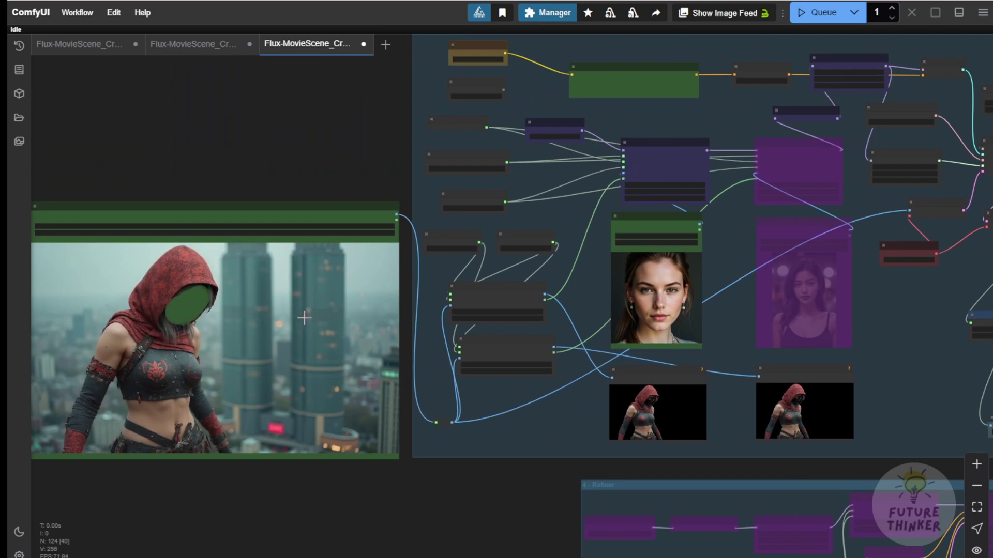
{"action": "left_click_drag", "start_coordinate": [744, 314], "coordinate": [414, 326]}
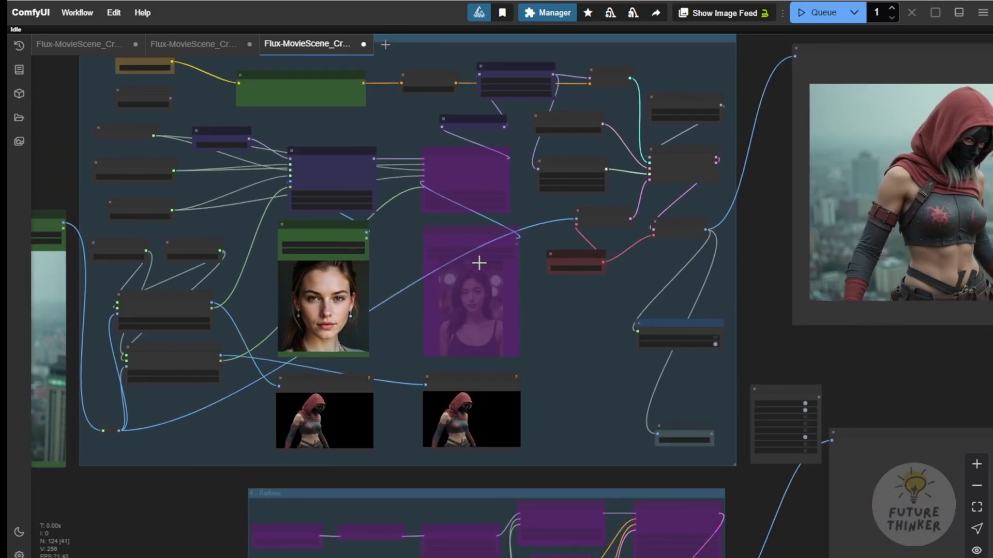
{"action": "scroll", "coordinate": [490, 263], "scroll_direction": "up", "scroll_amount": 2}
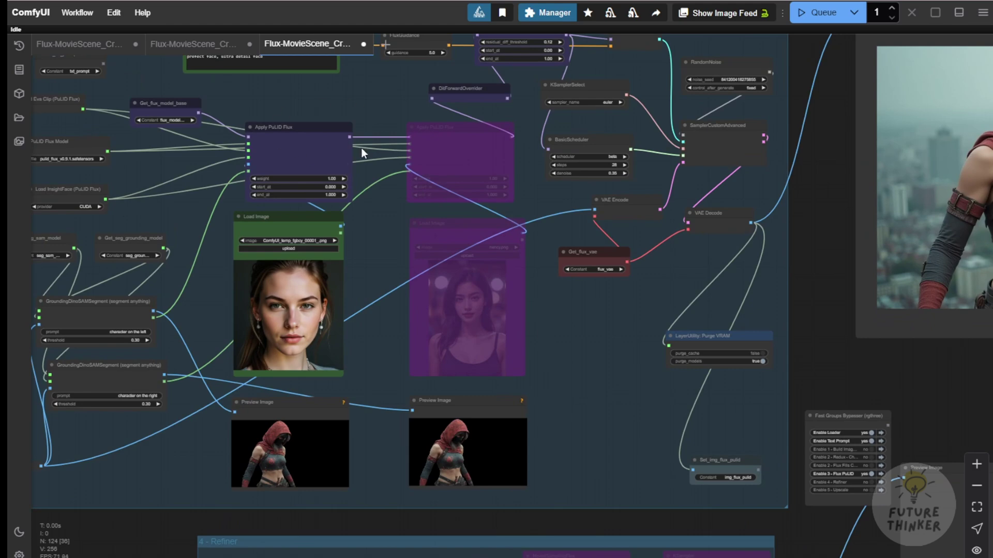
{"action": "left_click_drag", "start_coordinate": [361, 148], "coordinate": [509, 215]}
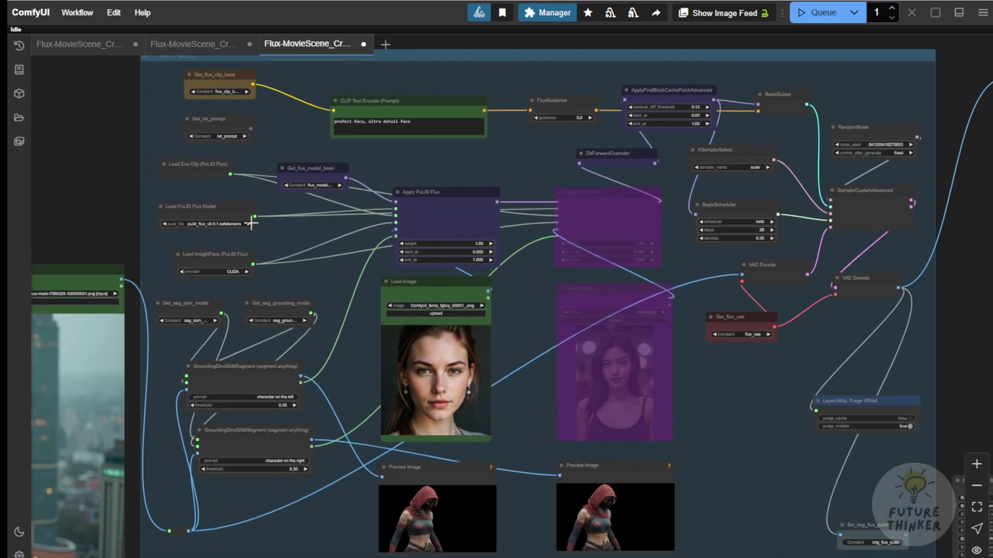
{"action": "scroll", "coordinate": [254, 224], "scroll_direction": "up", "scroll_amount": 5}
{"action": "left_click", "coordinate": [174, 194]}
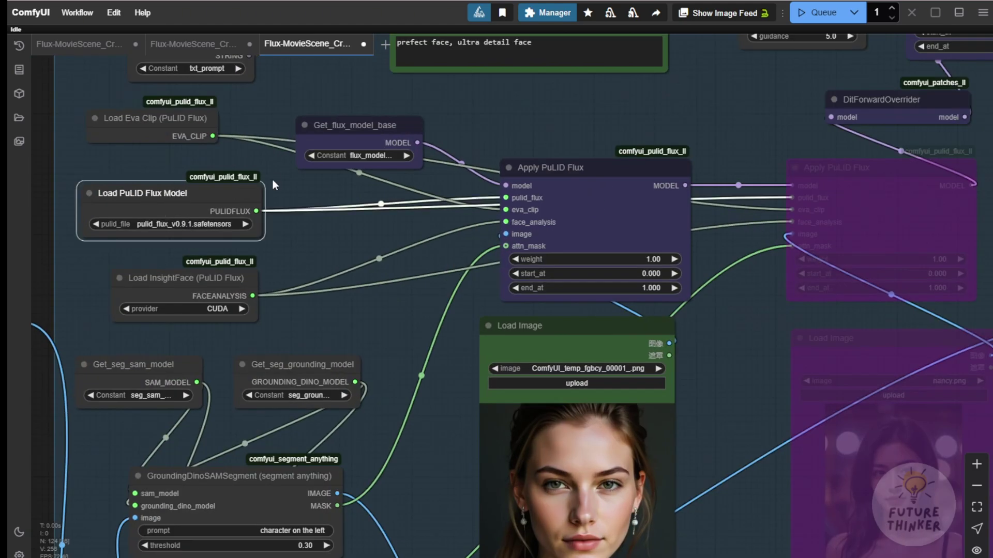
{"action": "left_click_drag", "start_coordinate": [272, 183], "coordinate": [492, 227]}
Step: Examine the character's face and hood again in the Flux PuLID output preview
{"action": "scroll", "coordinate": [408, 281], "scroll_direction": "up", "scroll_amount": 6}
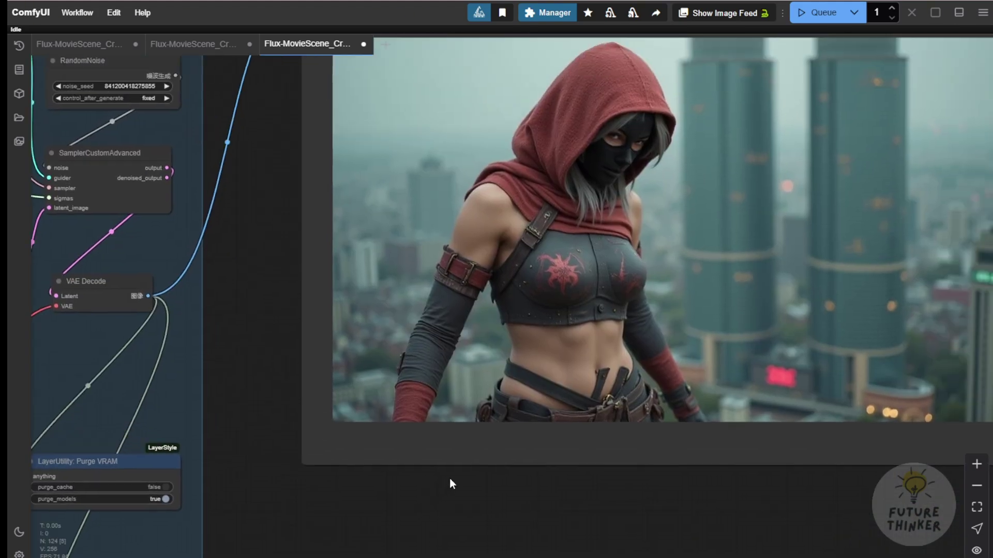
{"action": "scroll", "coordinate": [449, 484], "scroll_direction": "down", "scroll_amount": 2}
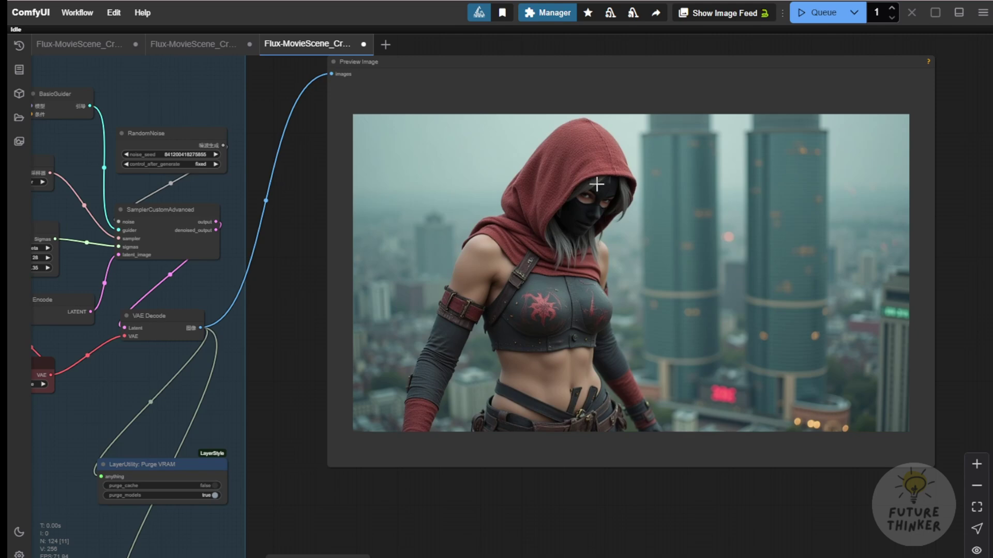
{"action": "scroll", "coordinate": [594, 192], "scroll_direction": "up", "scroll_amount": 2}
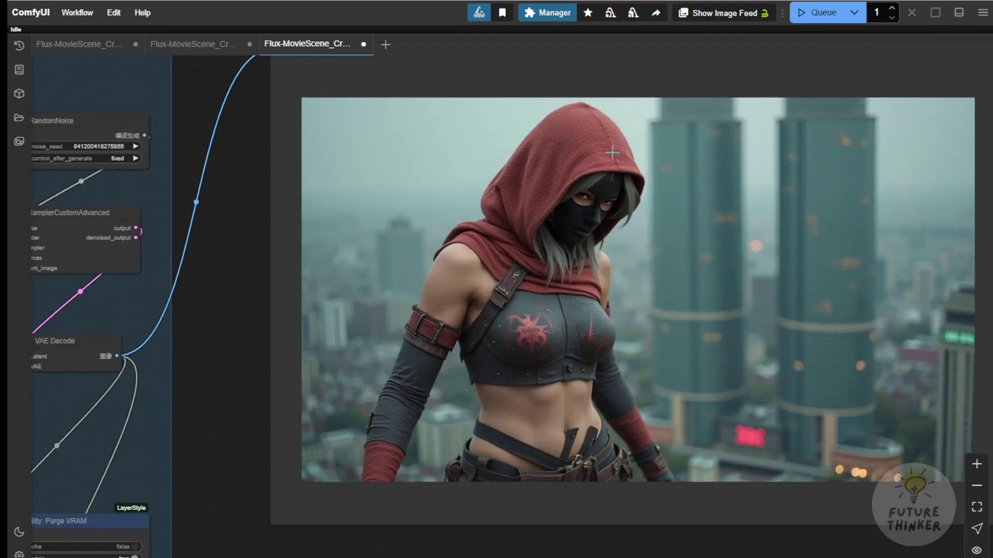
{"action": "scroll", "coordinate": [594, 269], "scroll_direction": "down", "scroll_amount": 5}
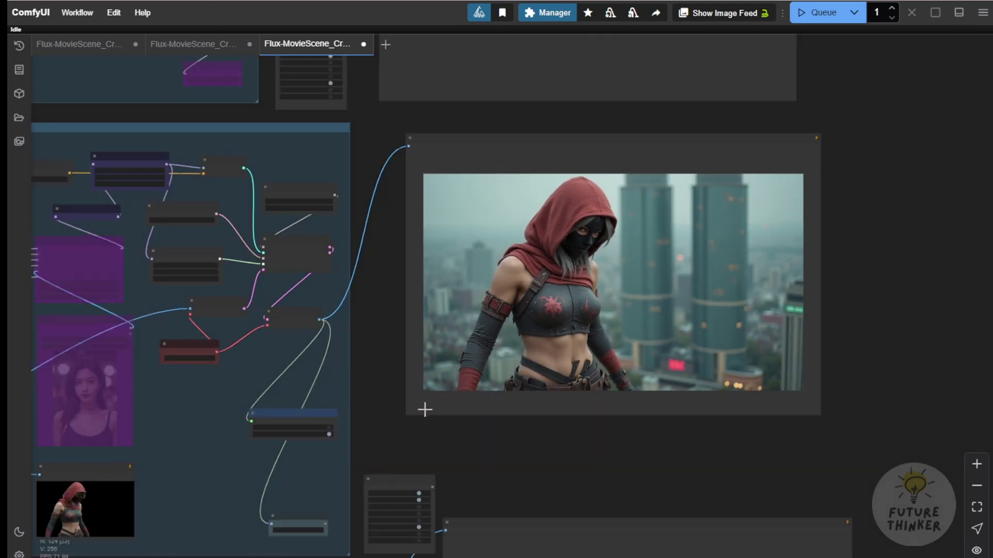
Step: View the Flux PuLID workflow's overall layout and flip between it and the Redux-AcePlus workflow to compare them
{"action": "left_click_drag", "start_coordinate": [465, 416], "coordinate": [891, 349]}
{"action": "scroll", "coordinate": [891, 349], "scroll_direction": "down", "scroll_amount": 3}
{"action": "scroll", "coordinate": [428, 419], "scroll_direction": "down", "scroll_amount": 5}
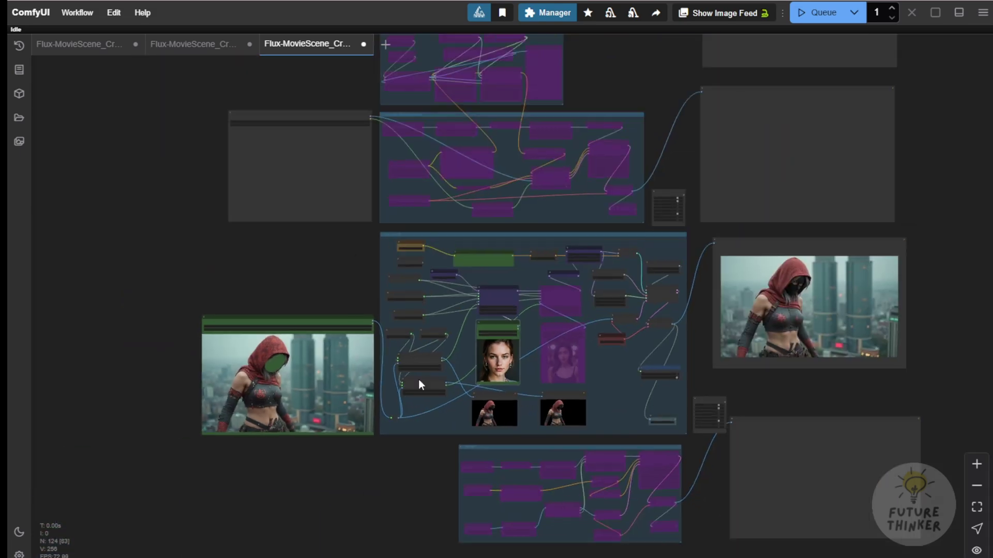
{"action": "left_click", "coordinate": [217, 44]}
{"action": "left_click", "coordinate": [284, 45]}
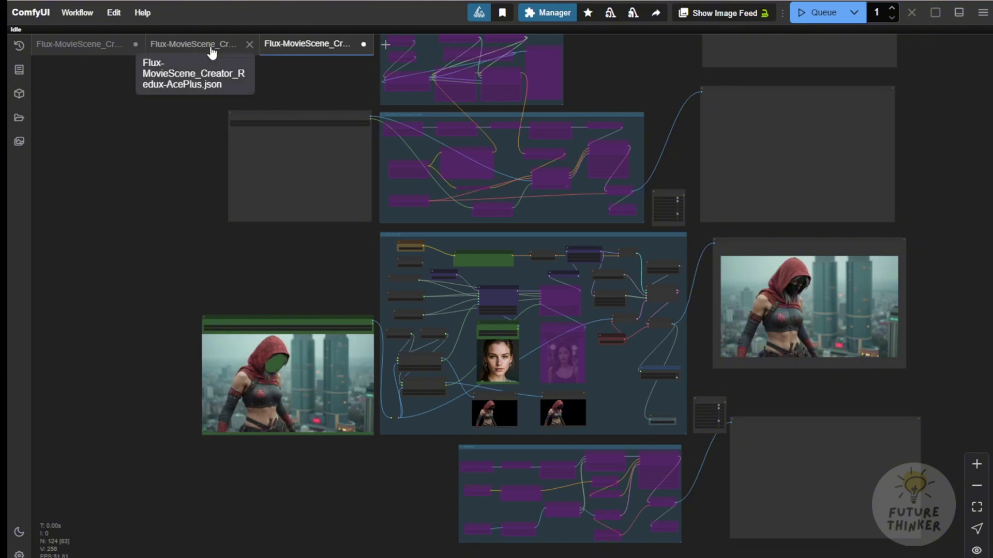
{"action": "left_click", "coordinate": [213, 44]}
{"action": "left_click", "coordinate": [294, 46]}
Step: Survey all groups of the Flux PuLID workflow, then look closer at the nodes inside its Flux PuLID group
{"action": "scroll", "coordinate": [318, 258], "scroll_direction": "down", "scroll_amount": 2}
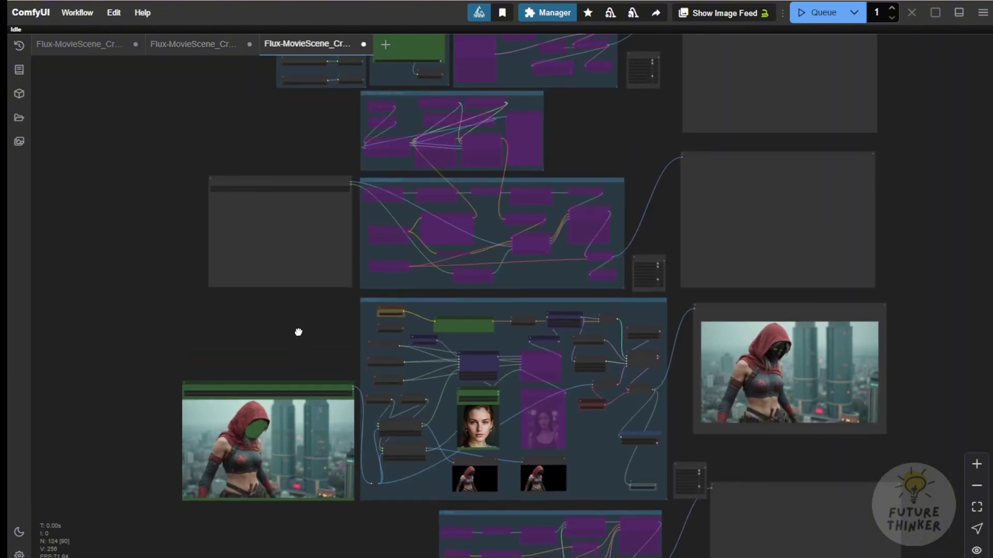
{"action": "scroll", "coordinate": [231, 192], "scroll_direction": "down", "scroll_amount": 2}
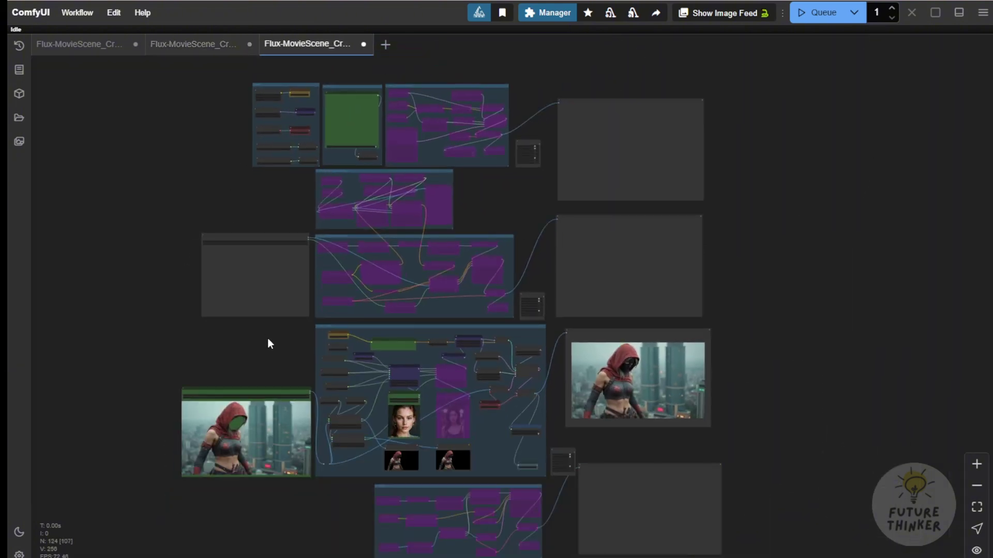
{"action": "left_click_drag", "start_coordinate": [268, 338], "coordinate": [233, 215]}
{"action": "scroll", "coordinate": [252, 216], "scroll_direction": "up", "scroll_amount": 6}
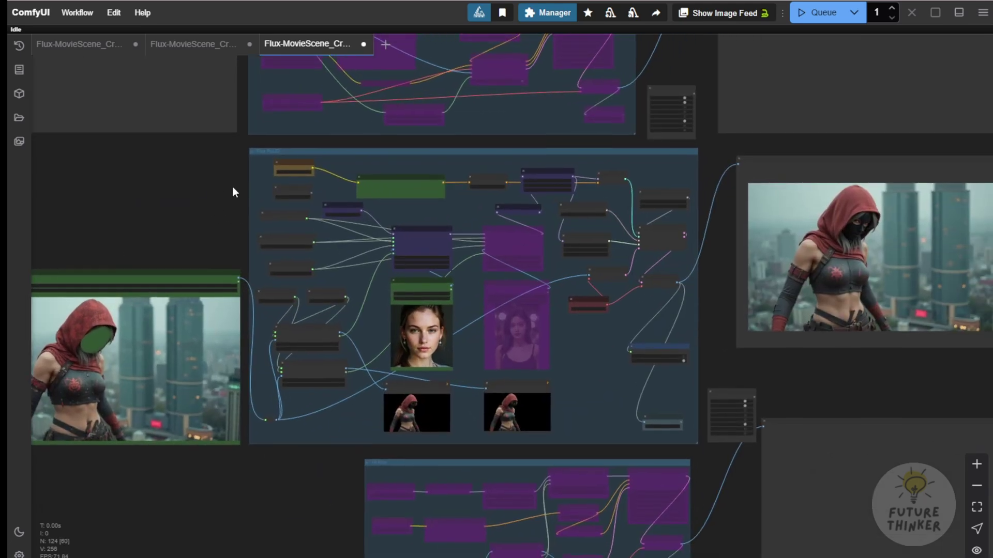
{"action": "scroll", "coordinate": [232, 187], "scroll_direction": "up", "scroll_amount": 2}
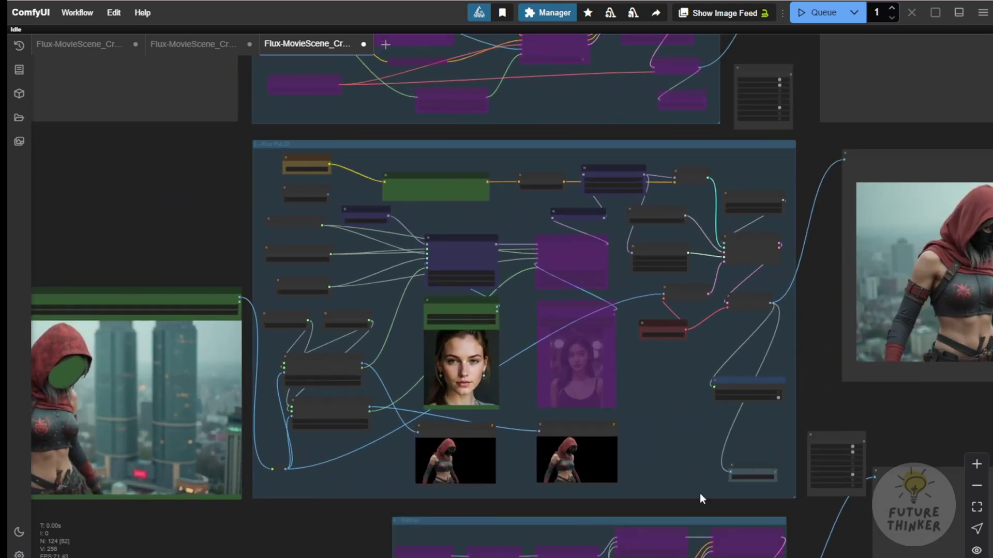
{"action": "scroll", "coordinate": [223, 171], "scroll_direction": "up", "scroll_amount": 4}
{"action": "scroll", "coordinate": [255, 165], "scroll_direction": "down", "scroll_amount": 6}
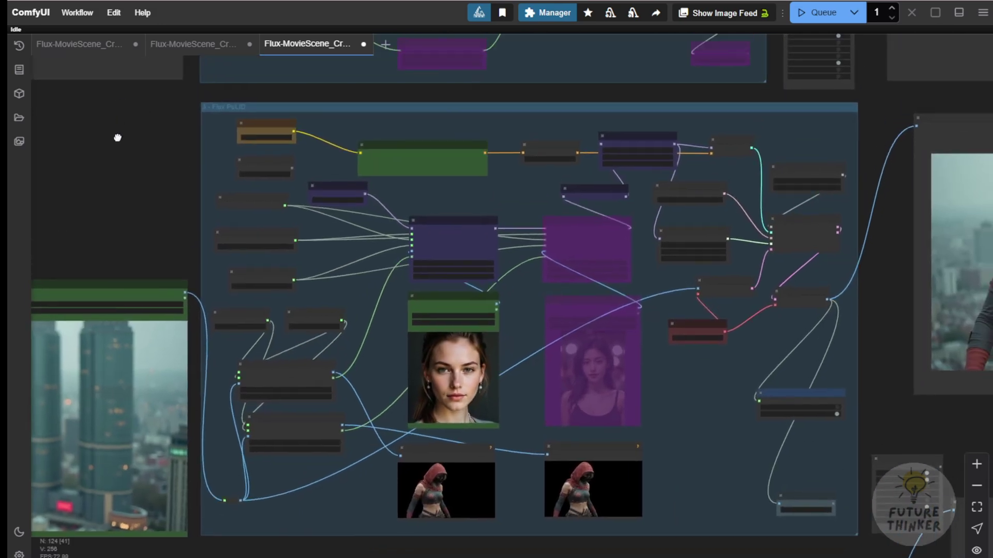
Step: In the Redux-AcePlus workflow, enable the 4 - Refiner and 5 - Upscale groups in the Fast Groups Bypasser
{"action": "left_click", "coordinate": [193, 44]}
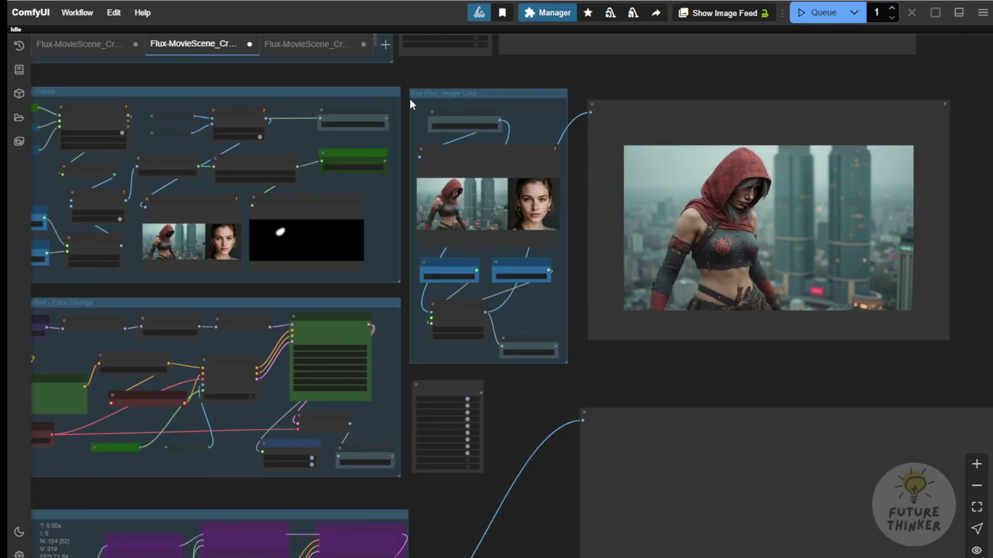
{"action": "scroll", "coordinate": [759, 308], "scroll_direction": "up", "scroll_amount": 3}
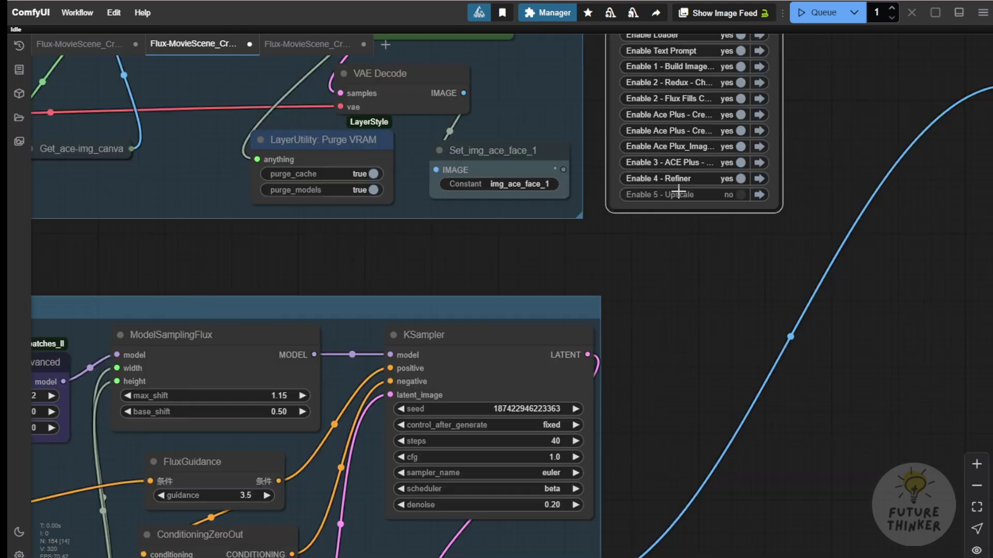
{"action": "left_click", "coordinate": [740, 194]}
{"action": "left_click_drag", "start_coordinate": [729, 224], "coordinate": [643, 299]}
{"action": "scroll", "coordinate": [643, 300], "scroll_direction": "up", "scroll_amount": 4}
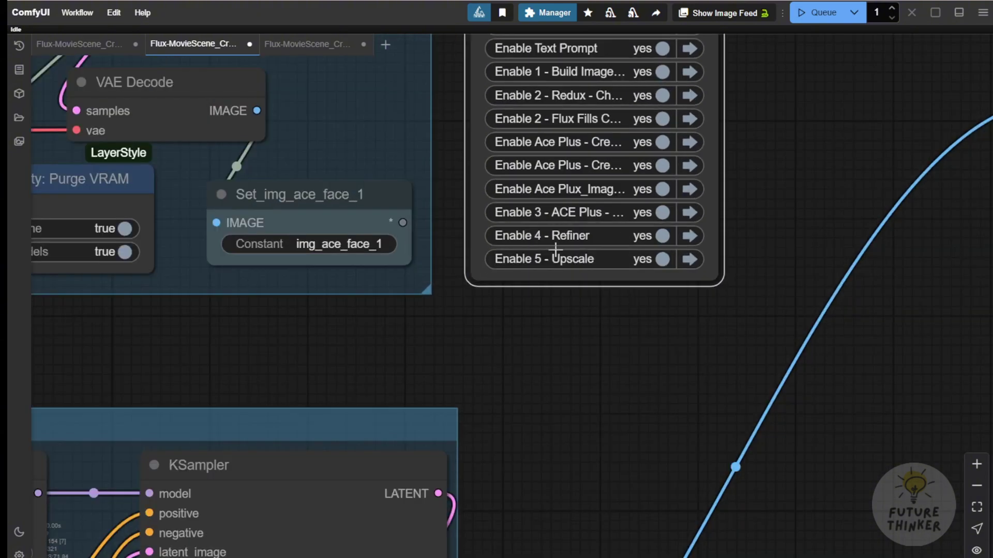
Step: Inspect the 3 - ACE Plus - Portrait - Face Change group, including its prompt, guidance, inpaint conditioning and KSampler settings
{"action": "scroll", "coordinate": [575, 336], "scroll_direction": "down", "scroll_amount": 3}
{"action": "left_click_drag", "start_coordinate": [525, 337], "coordinate": [675, 458]}
{"action": "scroll", "coordinate": [676, 458], "scroll_direction": "down", "scroll_amount": 3}
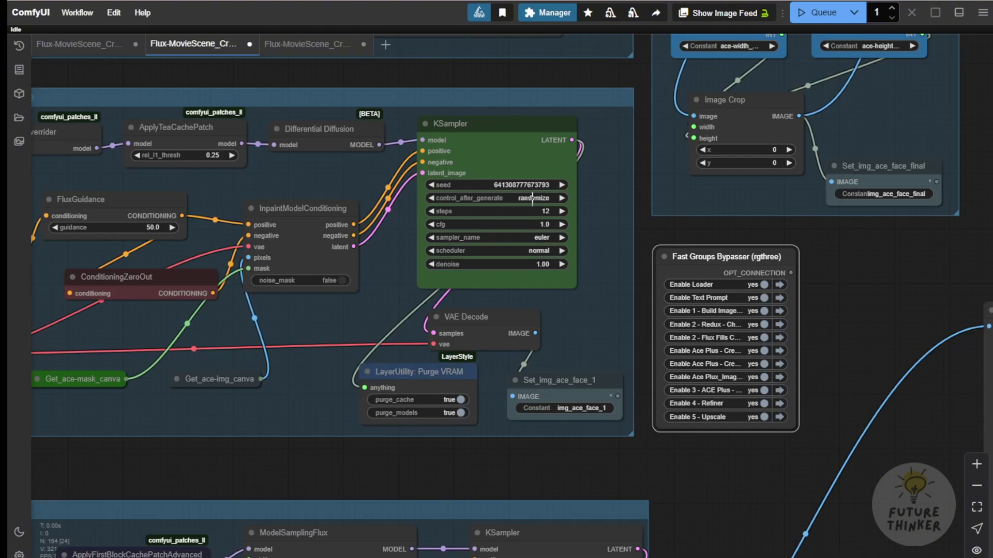
{"action": "scroll", "coordinate": [532, 199], "scroll_direction": "up", "scroll_amount": 2}
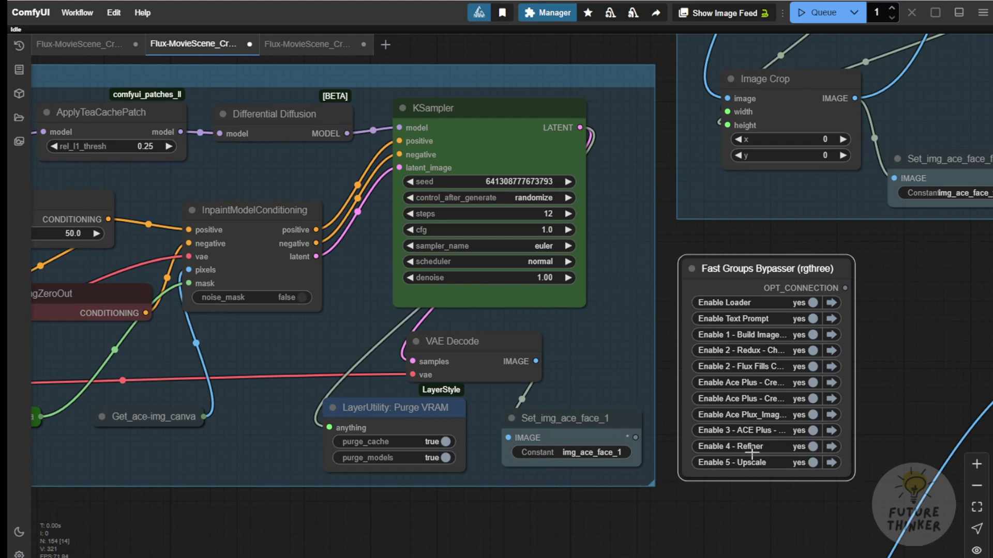
{"action": "left_click_drag", "start_coordinate": [357, 247], "coordinate": [778, 249]}
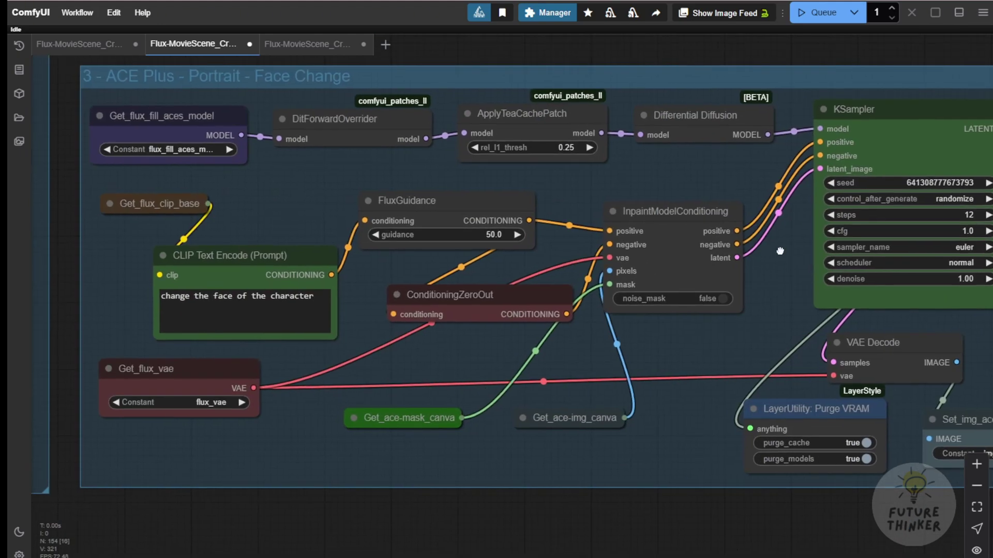
{"action": "scroll", "coordinate": [778, 253], "scroll_direction": "down", "scroll_amount": 1}
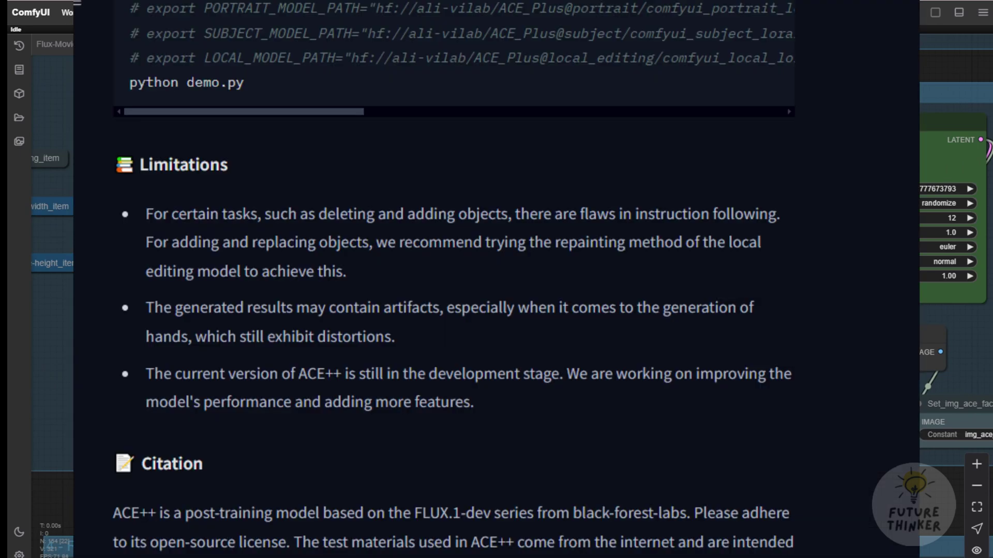
{"action": "left_click_drag", "start_coordinate": [645, 173], "coordinate": [389, 170]}
{"action": "scroll", "coordinate": [682, 214], "scroll_direction": "up", "scroll_amount": 2}
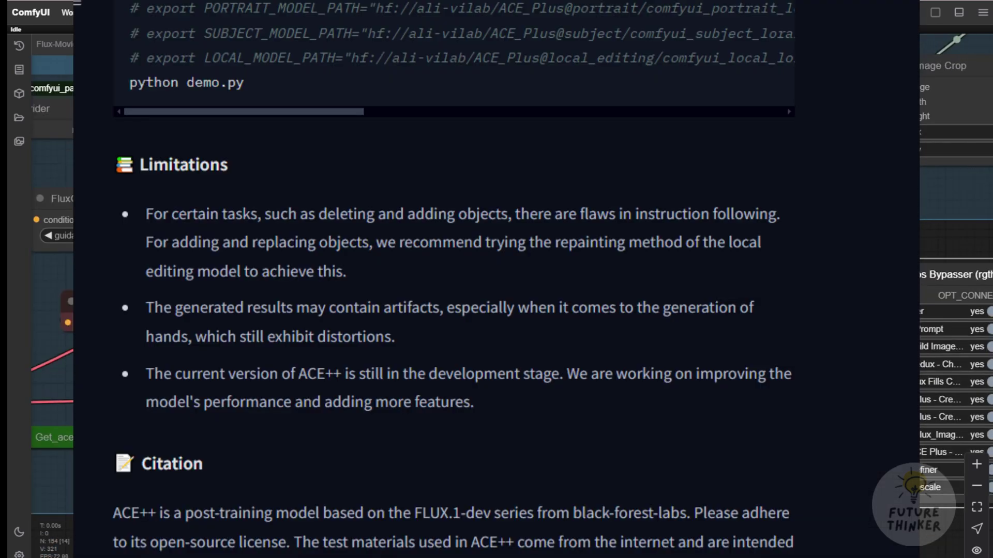
{"action": "left_click_drag", "start_coordinate": [681, 214], "coordinate": [345, 192]}
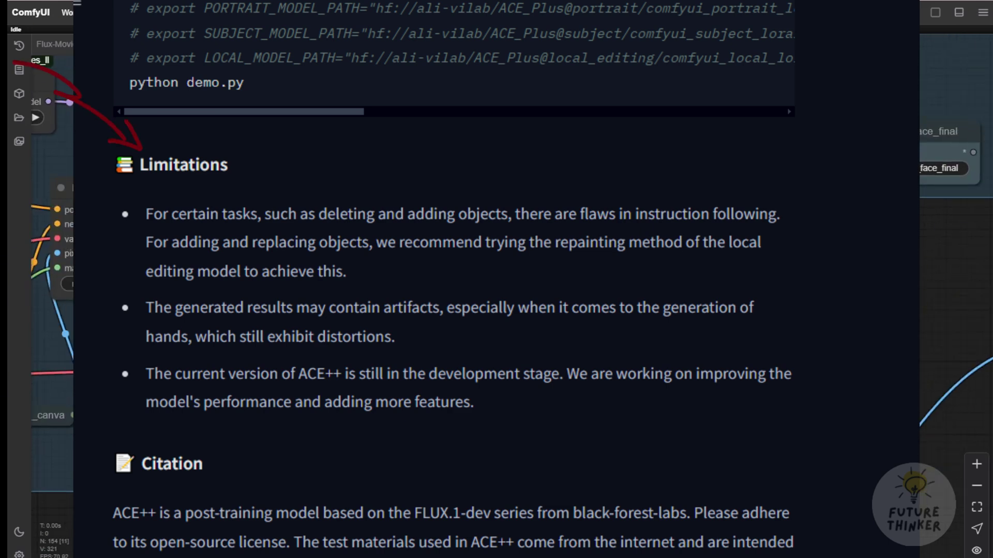
{"action": "scroll", "coordinate": [672, 155], "scroll_direction": "down", "scroll_amount": 4}
{"action": "left_click_drag", "start_coordinate": [290, 207], "coordinate": [724, 229]}
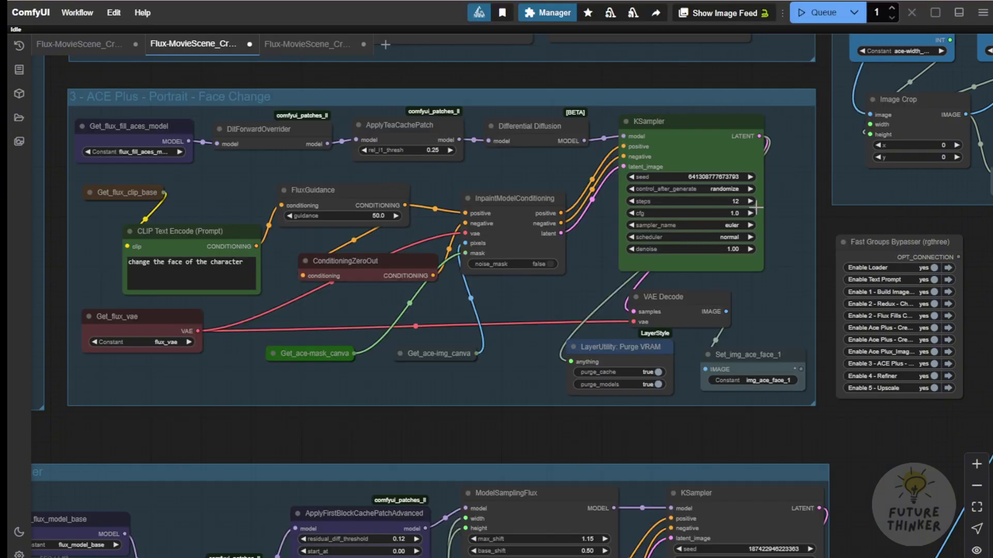
{"action": "scroll", "coordinate": [745, 207], "scroll_direction": "up", "scroll_amount": 4}
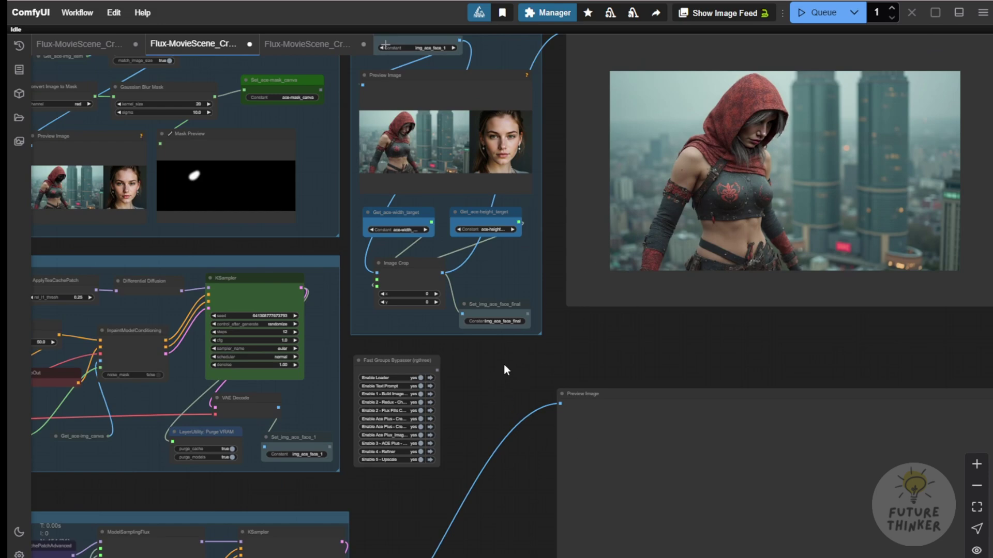
Step: Widen the Fast Groups Bypasser node beneath the Ace Plux_Image Crop group to make room for the full group names
{"action": "left_click_drag", "start_coordinate": [470, 389], "coordinate": [597, 312]}
{"action": "left_click_drag", "start_coordinate": [694, 302], "coordinate": [547, 354]}
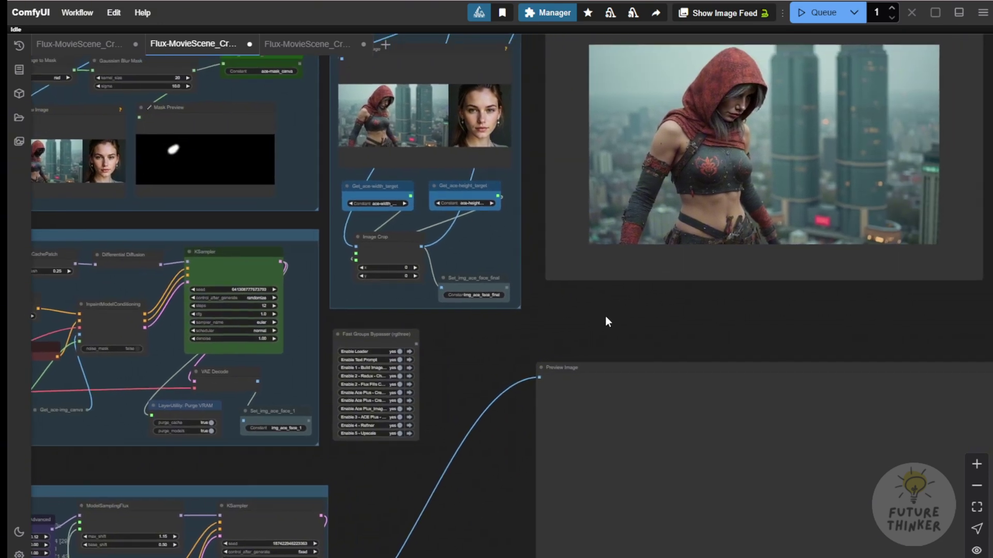
{"action": "left_click_drag", "start_coordinate": [605, 313], "coordinate": [574, 367]}
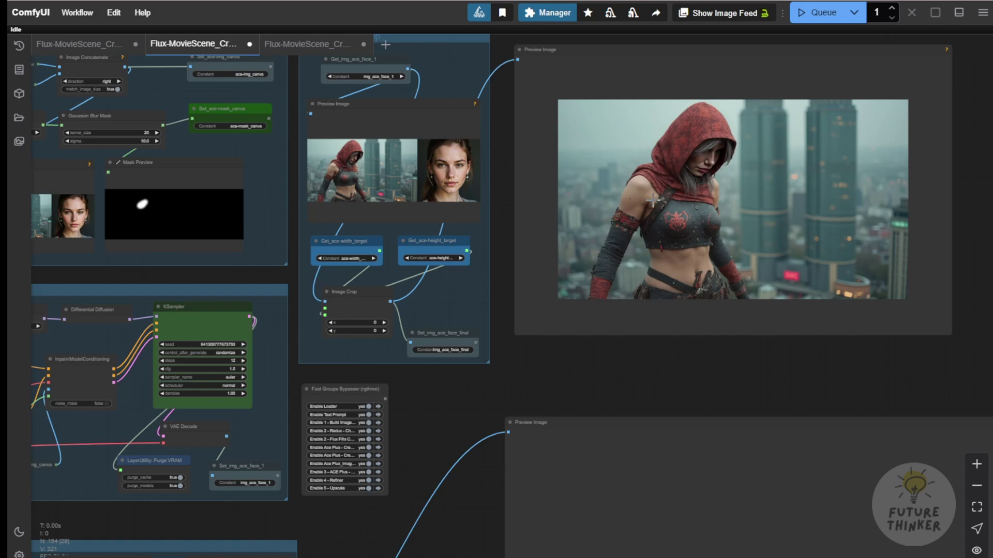
{"action": "left_click_drag", "start_coordinate": [461, 423], "coordinate": [641, 242]}
{"action": "scroll", "coordinate": [584, 262], "scroll_direction": "up", "scroll_amount": 7}
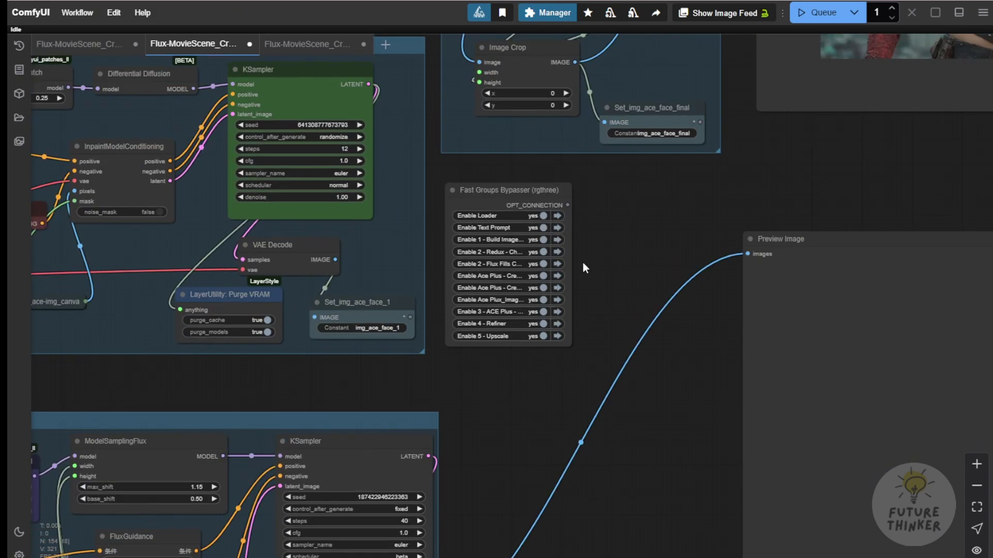
{"action": "scroll", "coordinate": [538, 325], "scroll_direction": "up", "scroll_amount": 3}
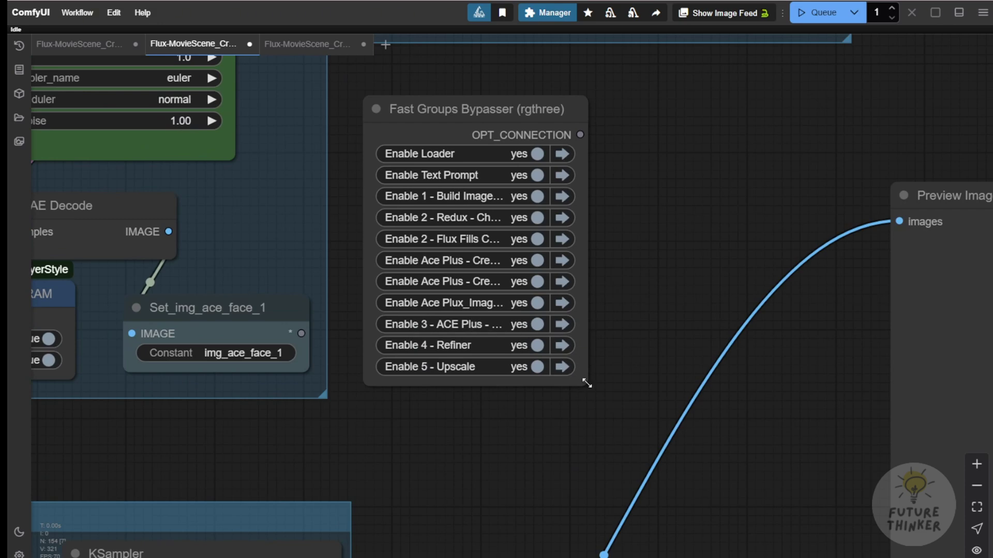
{"action": "left_click_drag", "start_coordinate": [586, 383], "coordinate": [683, 383]}
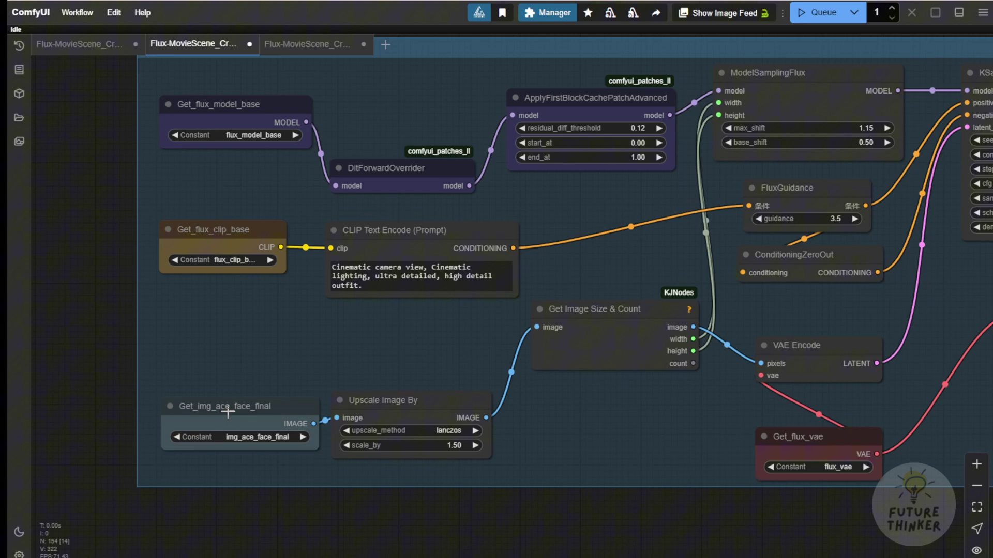
Step: Shift the Get_img_ace_face_final node slightly away from Upscale Image By in the 4 - Refiner group and queue the workflow
{"action": "left_click", "coordinate": [224, 412]}
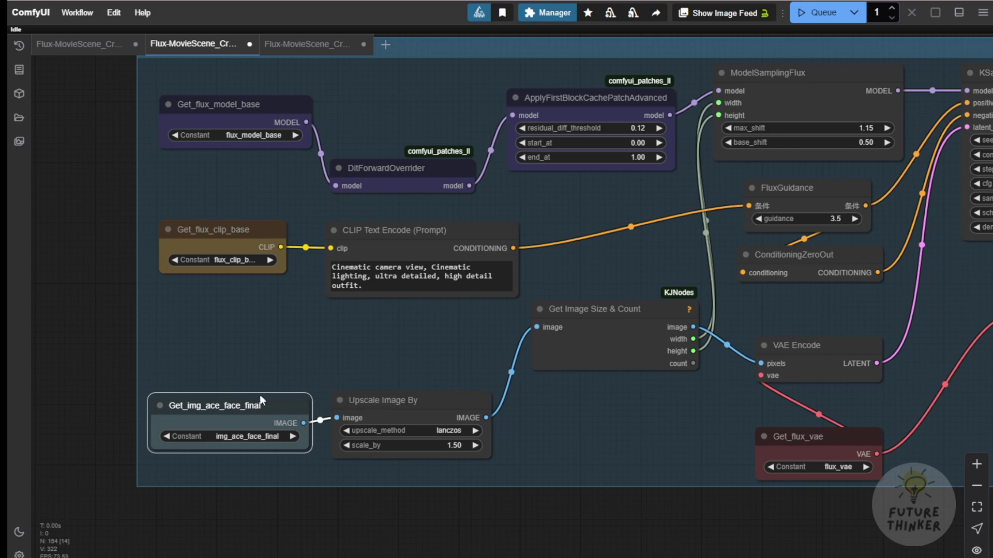
{"action": "scroll", "coordinate": [348, 379], "scroll_direction": "down", "scroll_amount": 3}
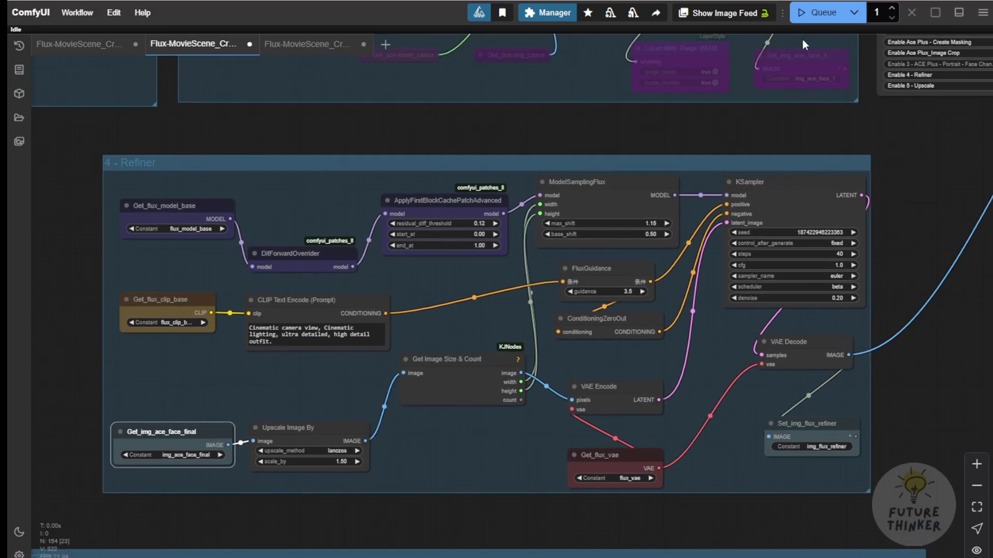
{"action": "left_click", "coordinate": [819, 13]}
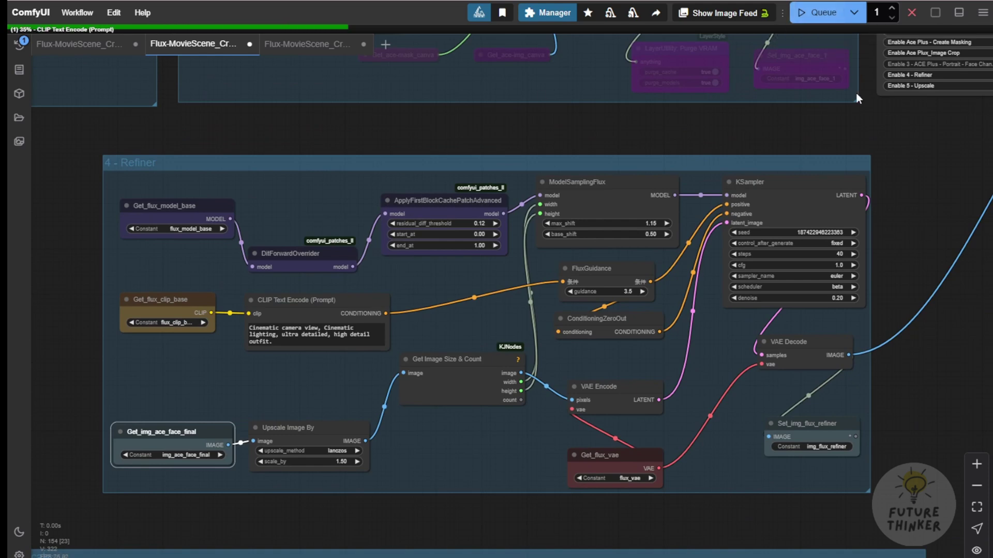
{"action": "scroll", "coordinate": [742, 257], "scroll_direction": "down", "scroll_amount": 4}
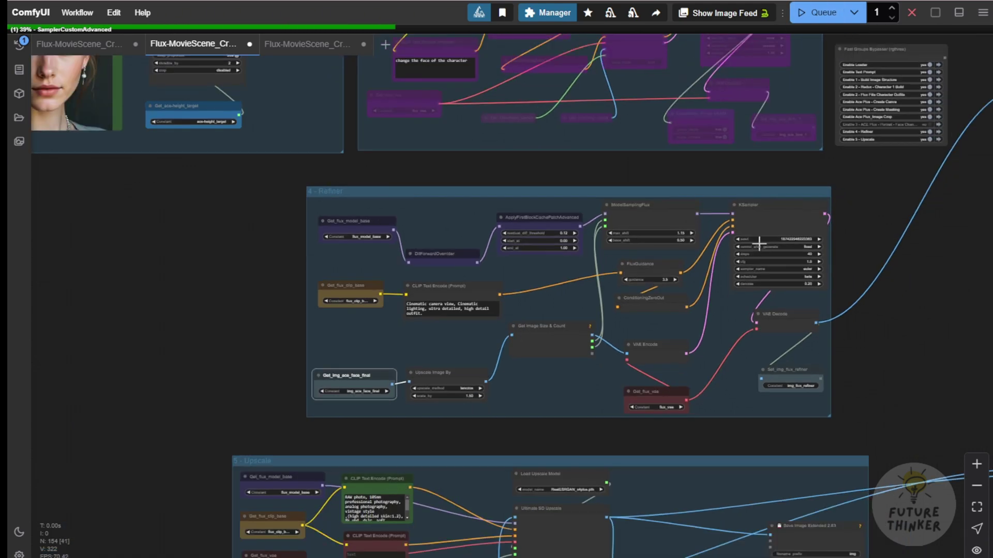
{"action": "left_click_drag", "start_coordinate": [861, 218], "coordinate": [540, 326]}
Step: Check the face-changed character in the preview and enable the 4 - Refiner and 5 - Upscale groups in the Fast Groups Bypasser
{"action": "scroll", "coordinate": [541, 326], "scroll_direction": "down", "scroll_amount": 3}
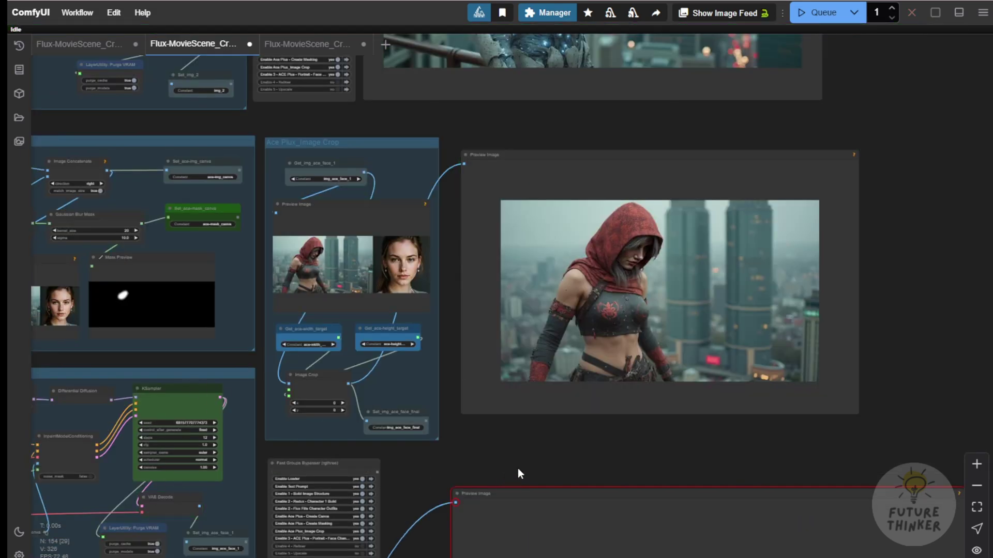
{"action": "scroll", "coordinate": [647, 256], "scroll_direction": "up", "scroll_amount": 3}
{"action": "scroll", "coordinate": [638, 262], "scroll_direction": "up", "scroll_amount": 3}
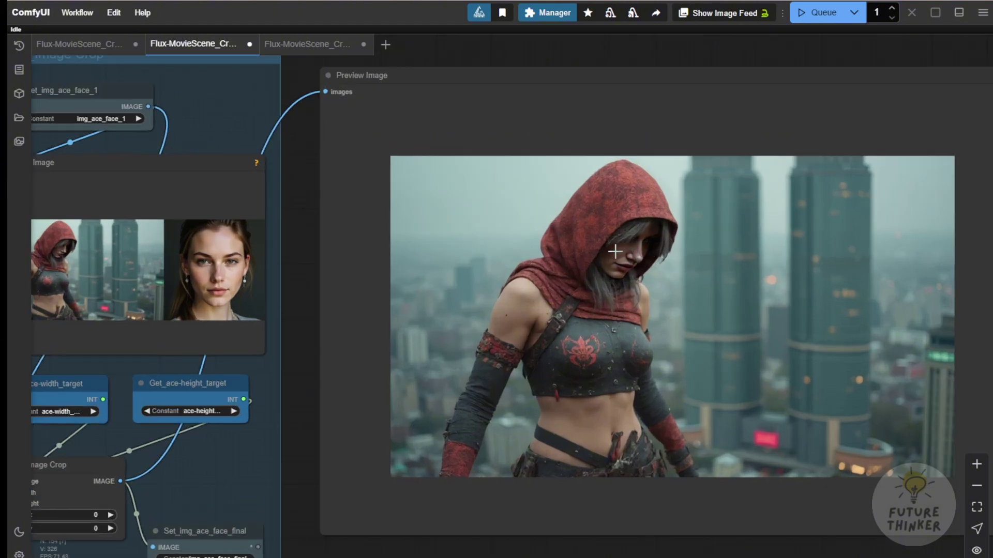
{"action": "scroll", "coordinate": [614, 252], "scroll_direction": "down", "scroll_amount": 3}
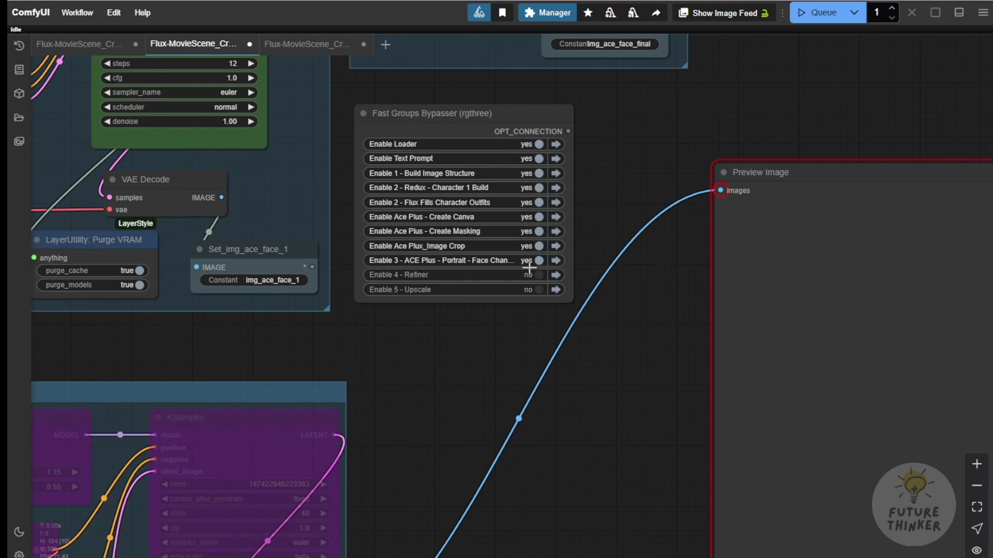
{"action": "left_click", "coordinate": [539, 274]}
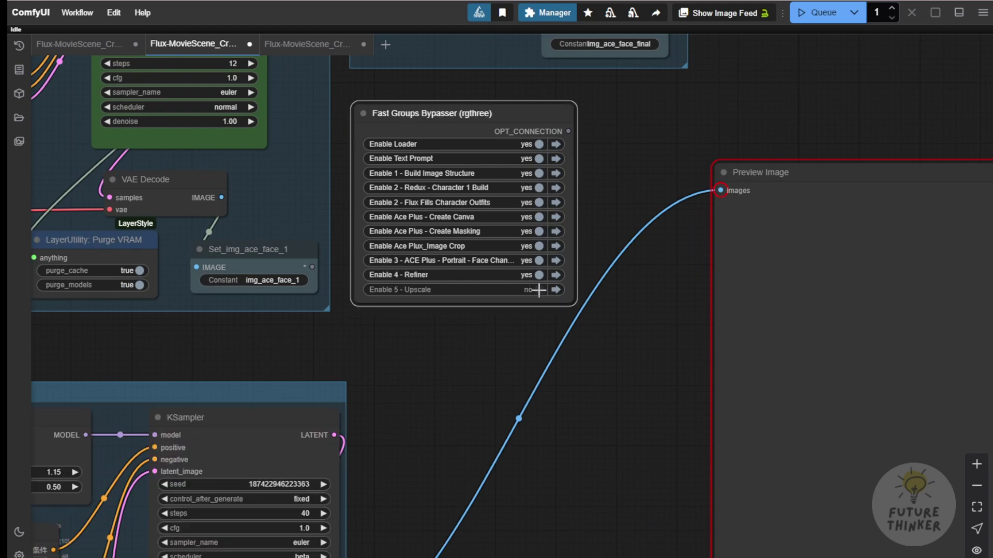
{"action": "left_click", "coordinate": [538, 290]}
Step: In the 4 - Refiner group, move Upscale Image By slightly away from the image getter and set the getter's constant to img_2
{"action": "scroll", "coordinate": [525, 328], "scroll_direction": "down", "scroll_amount": 5}
{"action": "left_click_drag", "start_coordinate": [498, 373], "coordinate": [891, 182]}
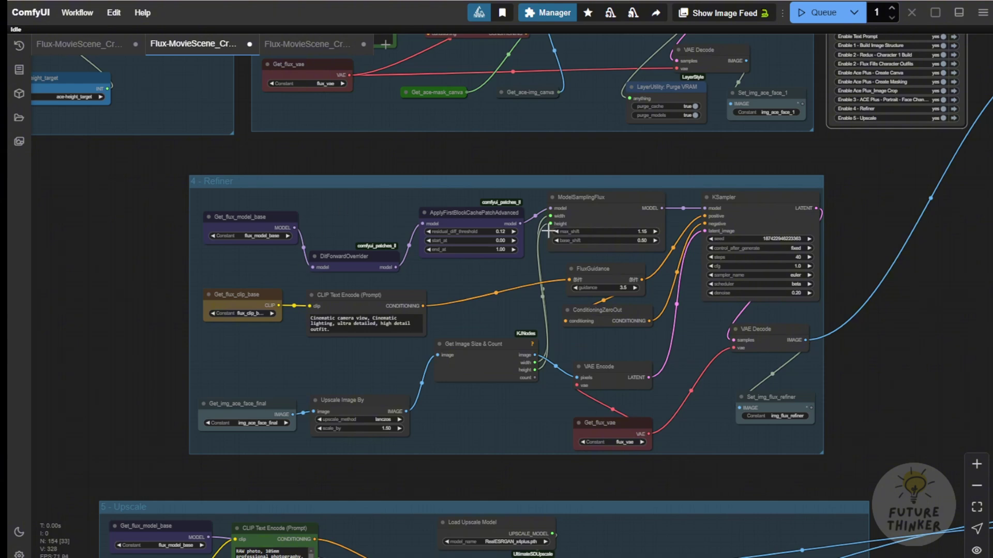
{"action": "scroll", "coordinate": [93, 281], "scroll_direction": "down", "scroll_amount": 2}
{"action": "scroll", "coordinate": [113, 287], "scroll_direction": "up", "scroll_amount": 4}
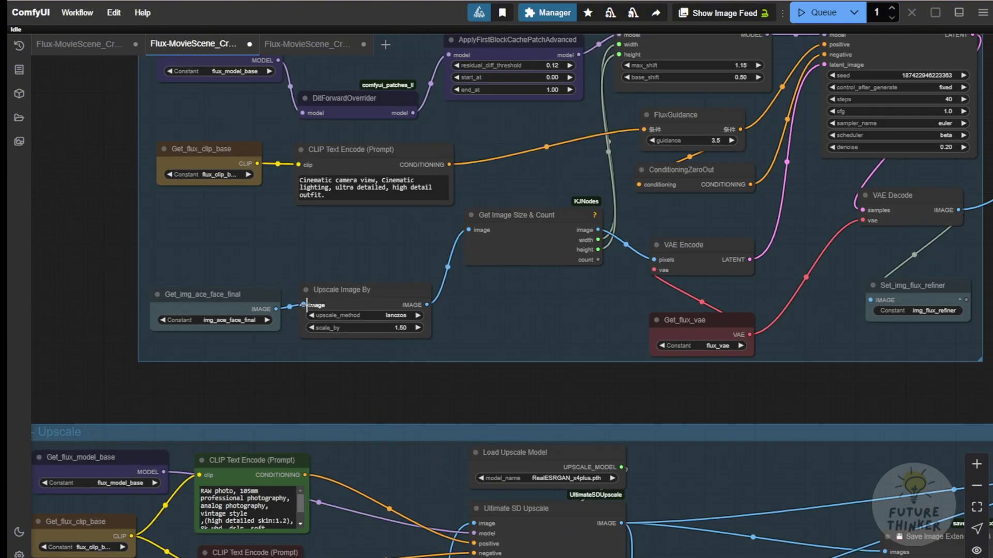
{"action": "left_click_drag", "start_coordinate": [365, 290], "coordinate": [392, 291]}
{"action": "left_click", "coordinate": [248, 320]}
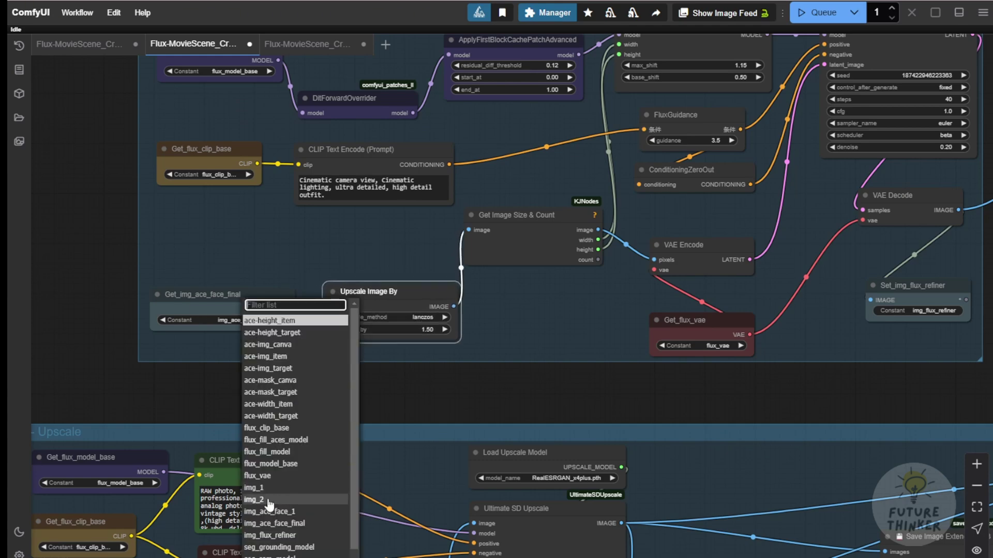
{"action": "left_click", "coordinate": [265, 500]}
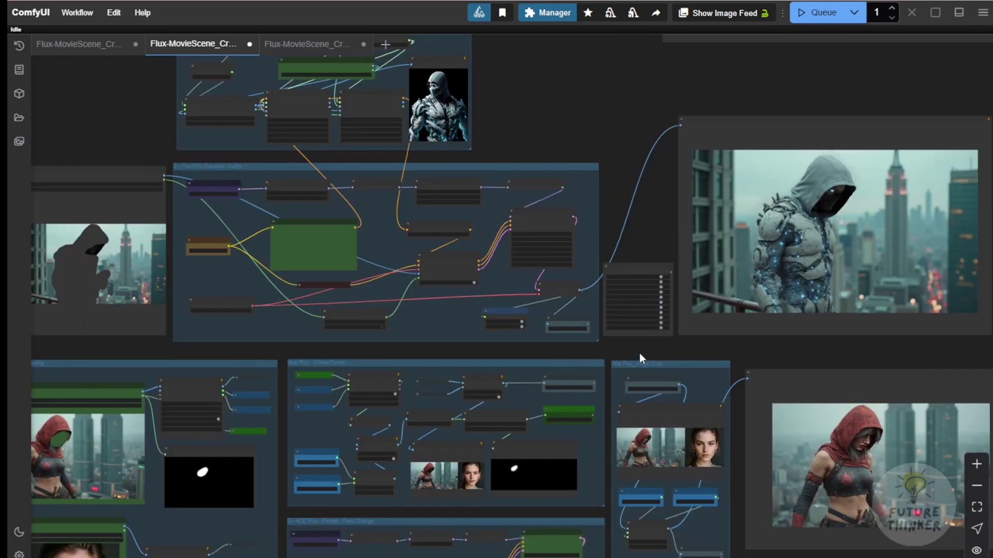
Step: Widen and reposition the Set_img_2 node in the 2 - Flux Fills Character Outfits group, and nudge its Preview Image node down slightly
{"action": "left_click_drag", "start_coordinate": [640, 355], "coordinate": [690, 345]}
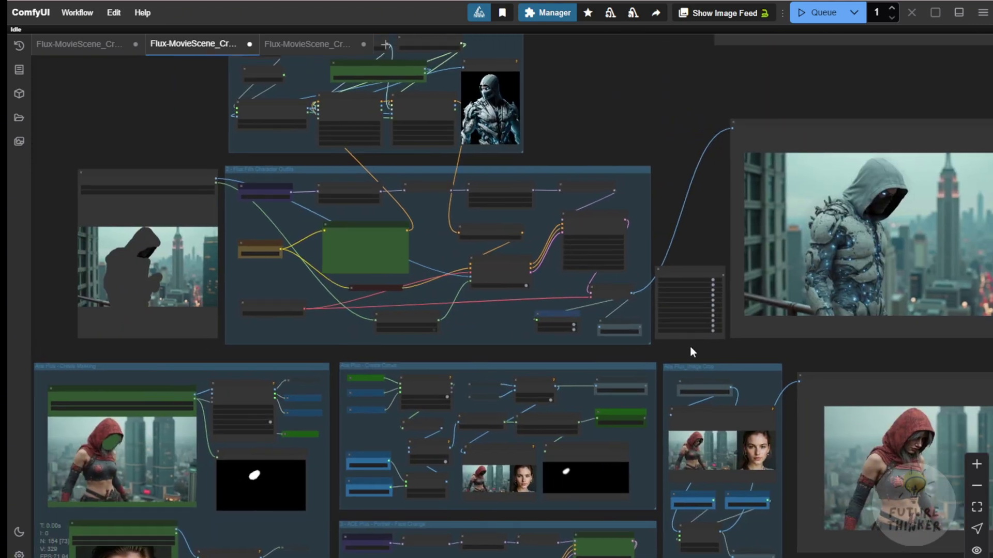
{"action": "scroll", "coordinate": [544, 283], "scroll_direction": "up", "scroll_amount": 3}
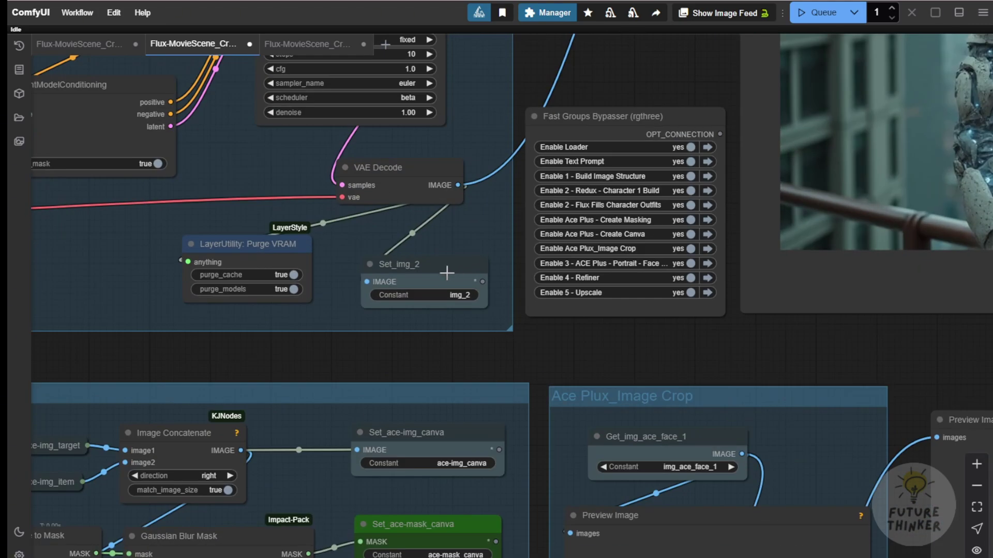
{"action": "left_click_drag", "start_coordinate": [482, 305], "coordinate": [499, 300]}
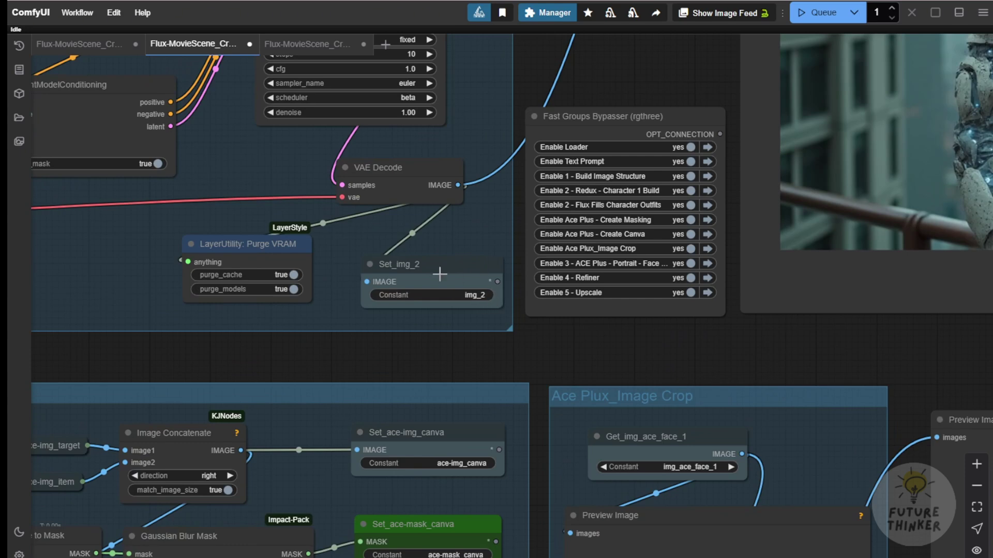
{"action": "left_click_drag", "start_coordinate": [440, 271], "coordinate": [428, 272]}
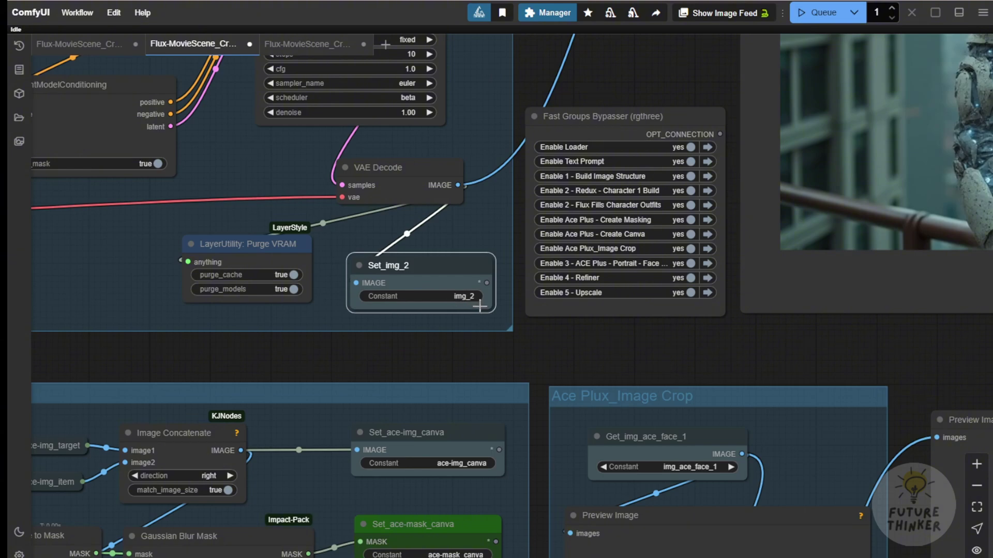
{"action": "scroll", "coordinate": [517, 315], "scroll_direction": "down", "scroll_amount": 3}
{"action": "left_click_drag", "start_coordinate": [816, 331], "coordinate": [571, 402]}
{"action": "scroll", "coordinate": [571, 403], "scroll_direction": "down", "scroll_amount": 3}
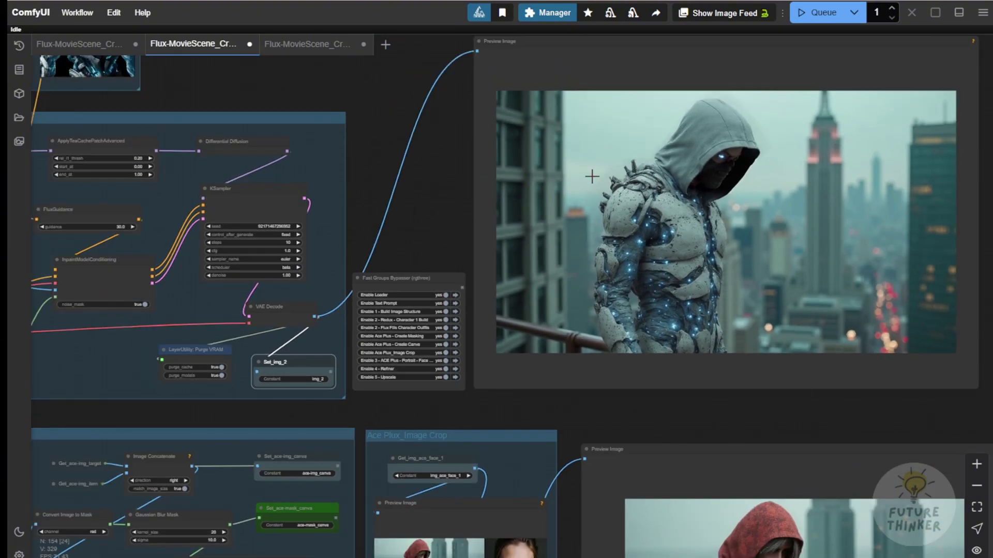
{"action": "left_click_drag", "start_coordinate": [610, 49], "coordinate": [611, 55]}
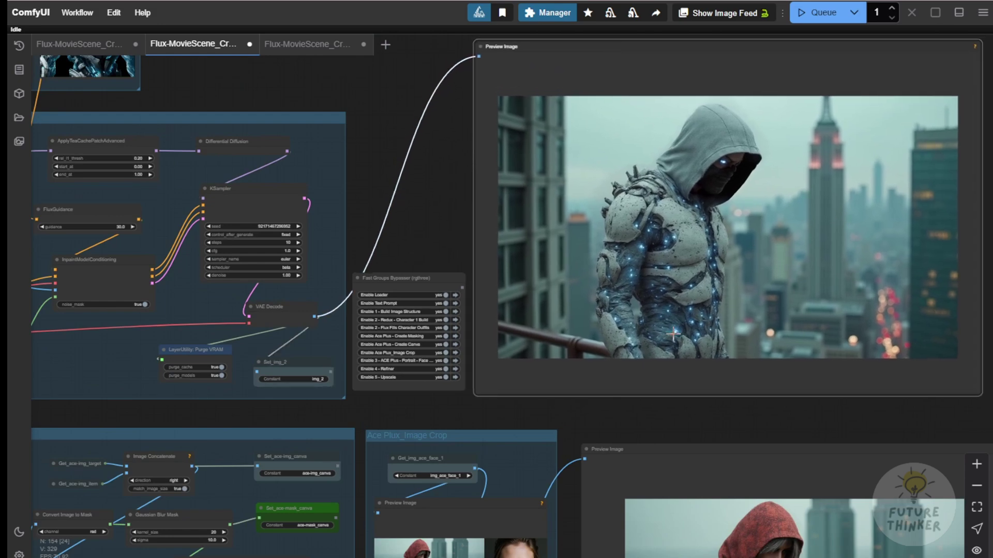
Step: Set the image getter's constant in the 4 - Refiner group to img_ace_face_final
{"action": "left_click_drag", "start_coordinate": [564, 464], "coordinate": [771, 129]}
{"action": "scroll", "coordinate": [770, 128], "scroll_direction": "down", "scroll_amount": 4}
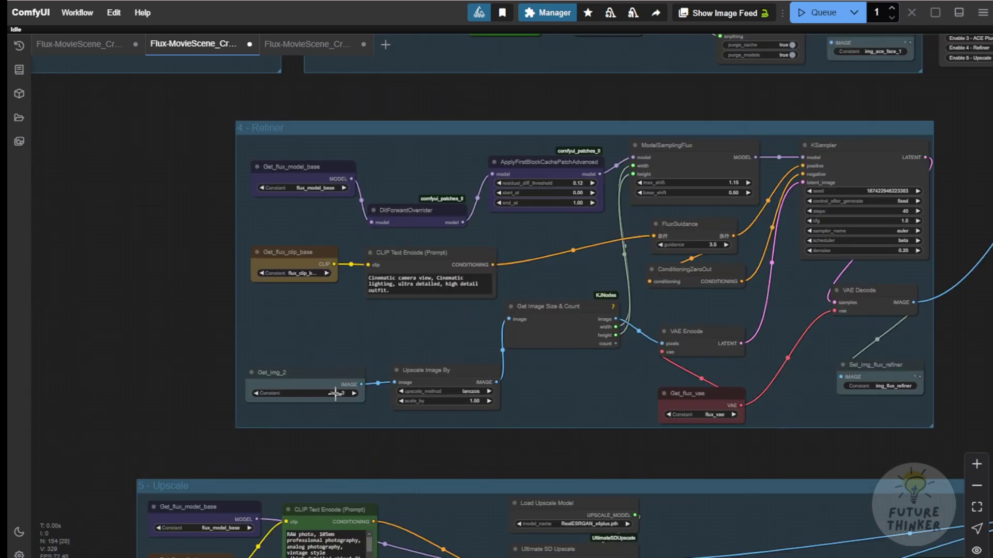
{"action": "left_click", "coordinate": [335, 394]}
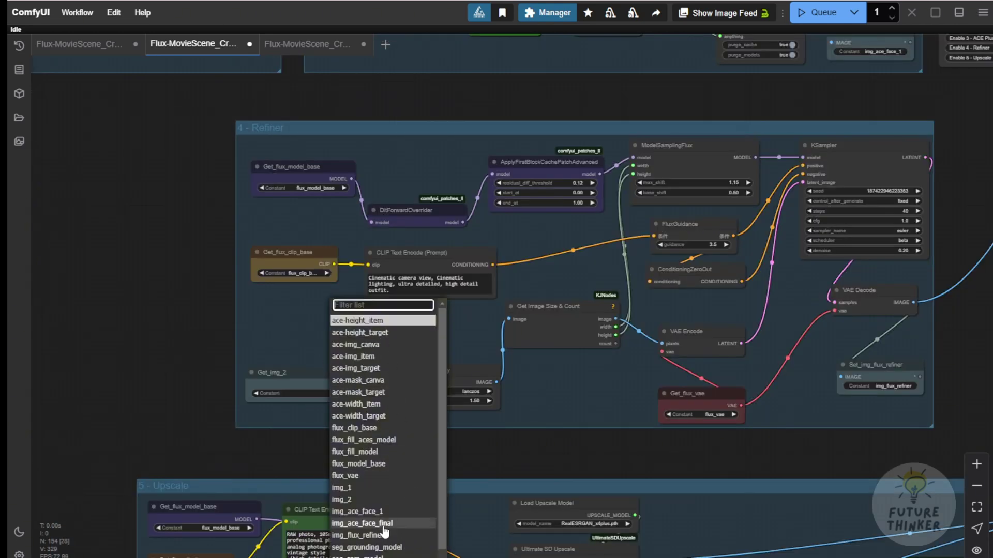
{"action": "left_click", "coordinate": [362, 523]}
{"action": "scroll", "coordinate": [329, 378], "scroll_direction": "up", "scroll_amount": 6}
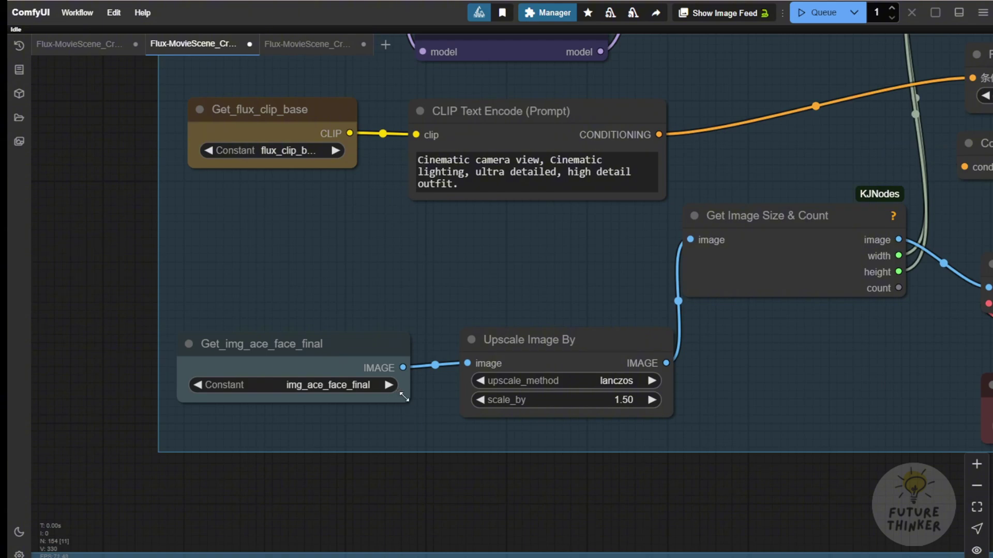
Step: Check the matching Set_img_ace_face_final node in the Ace Plux_Image Crop group and queue the workflow with refiner and upscale enabled
{"action": "scroll", "coordinate": [401, 391], "scroll_direction": "down", "scroll_amount": 6}
{"action": "scroll", "coordinate": [386, 356], "scroll_direction": "up", "scroll_amount": 6}
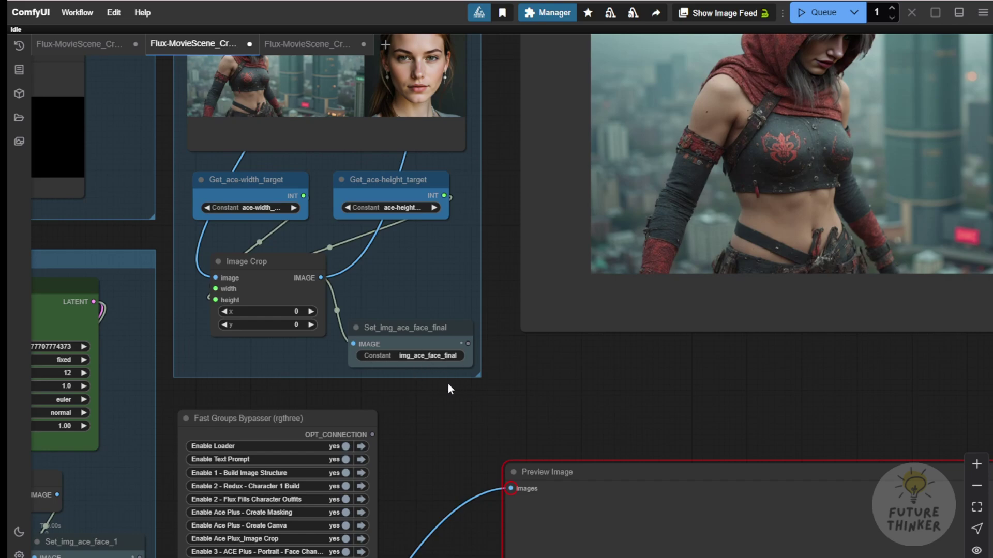
{"action": "scroll", "coordinate": [428, 451], "scroll_direction": "down", "scroll_amount": 5}
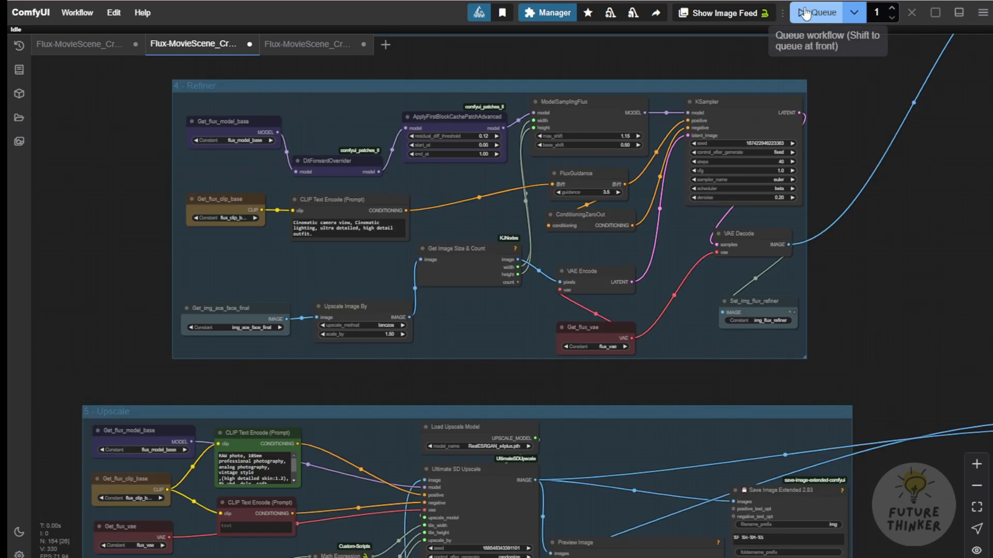
{"action": "left_click", "coordinate": [814, 12]}
{"action": "scroll", "coordinate": [754, 129], "scroll_direction": "up", "scroll_amount": 5}
{"action": "scroll", "coordinate": [754, 128], "scroll_direction": "down", "scroll_amount": 5}
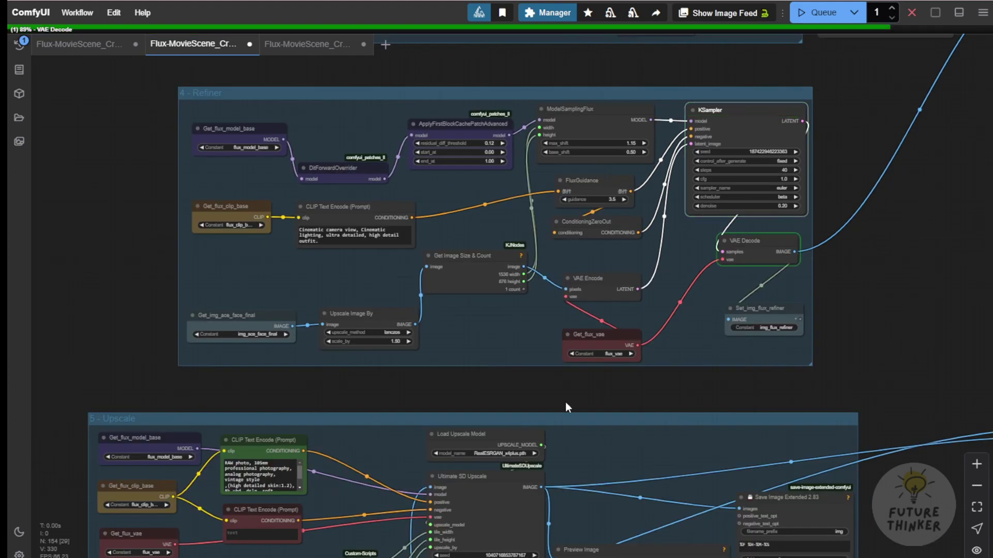
Step: Examine the refined character image and make the refiner's Preview Image node slightly taller
{"action": "scroll", "coordinate": [343, 311], "scroll_direction": "up", "scroll_amount": 4}
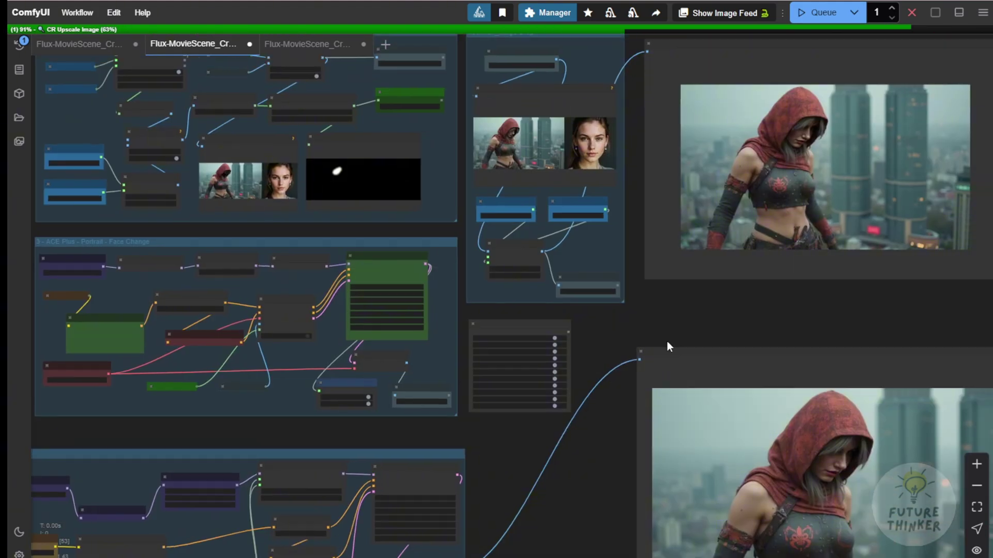
{"action": "left_click_drag", "start_coordinate": [666, 341], "coordinate": [483, 59]}
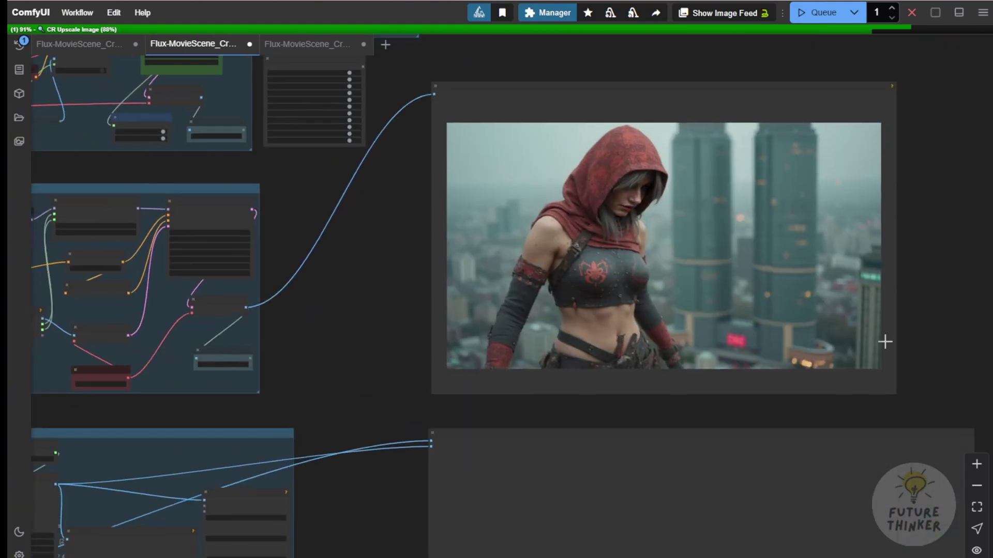
{"action": "mouse_move", "coordinate": [894, 394]}
{"action": "left_mouse_down"}
{"action": "mouse_move", "coordinate": [910, 393]}
{"action": "mouse_move", "coordinate": [893, 401]}
{"action": "left_mouse_up"}
{"action": "scroll", "coordinate": [380, 312], "scroll_direction": "down", "scroll_amount": 3}
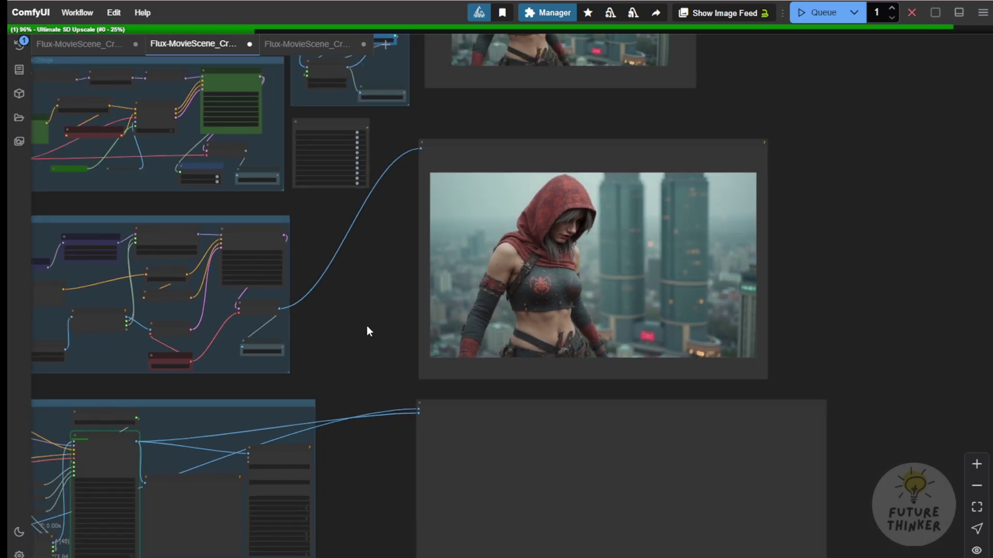
Step: Inspect the nodes of the 5 - Upscale group while the Ultimate SD Upscale pass runs
{"action": "left_click_drag", "start_coordinate": [368, 330], "coordinate": [675, 149]}
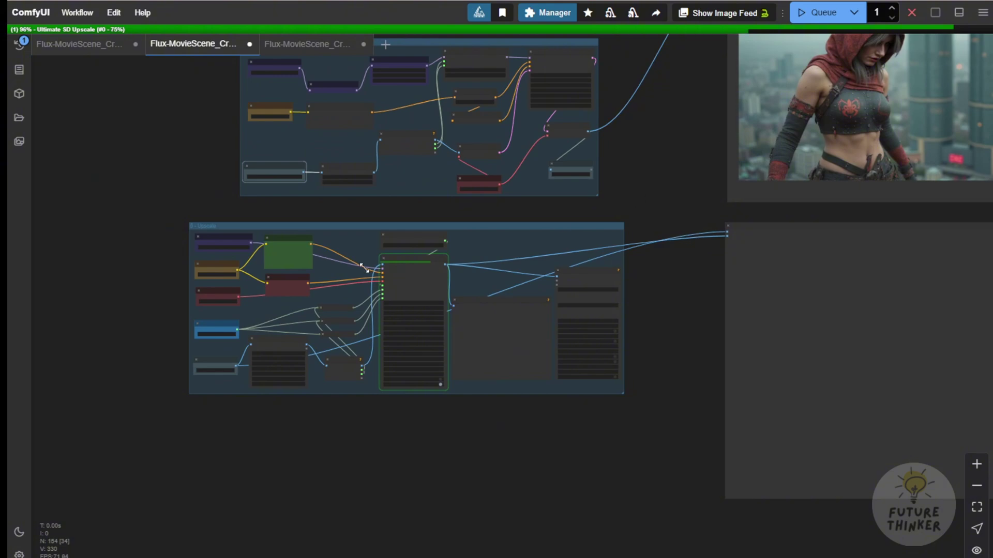
{"action": "scroll", "coordinate": [262, 265], "scroll_direction": "up", "scroll_amount": 3}
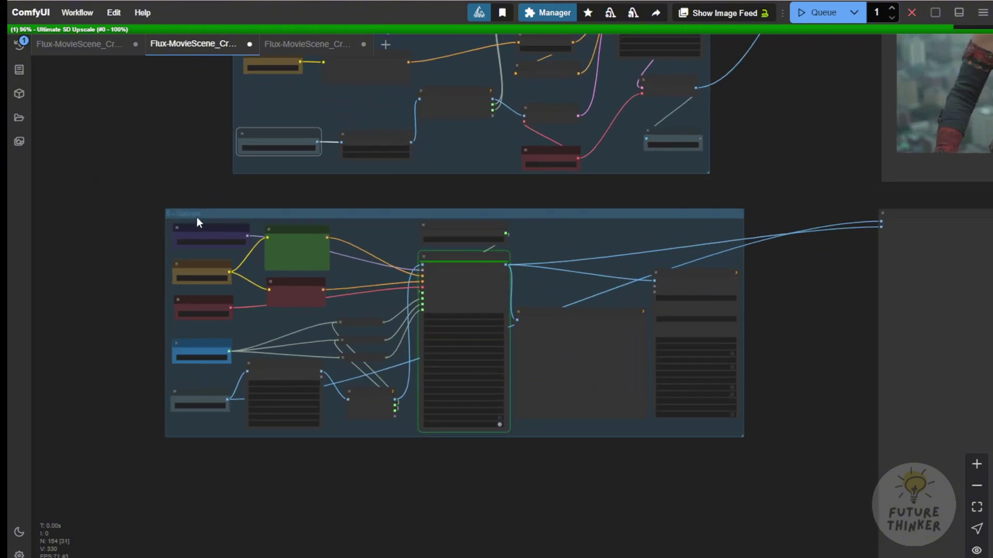
{"action": "scroll", "coordinate": [196, 221], "scroll_direction": "up", "scroll_amount": 4}
{"action": "scroll", "coordinate": [657, 291], "scroll_direction": "down", "scroll_amount": 3}
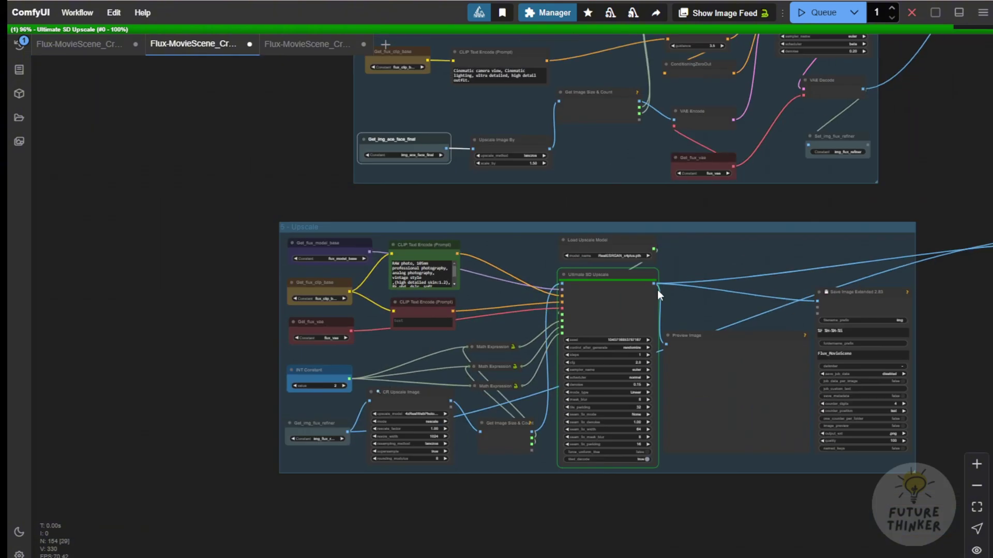
{"action": "scroll", "coordinate": [657, 293], "scroll_direction": "down", "scroll_amount": 5}
{"action": "left_click_drag", "start_coordinate": [838, 192], "coordinate": [770, 313]}
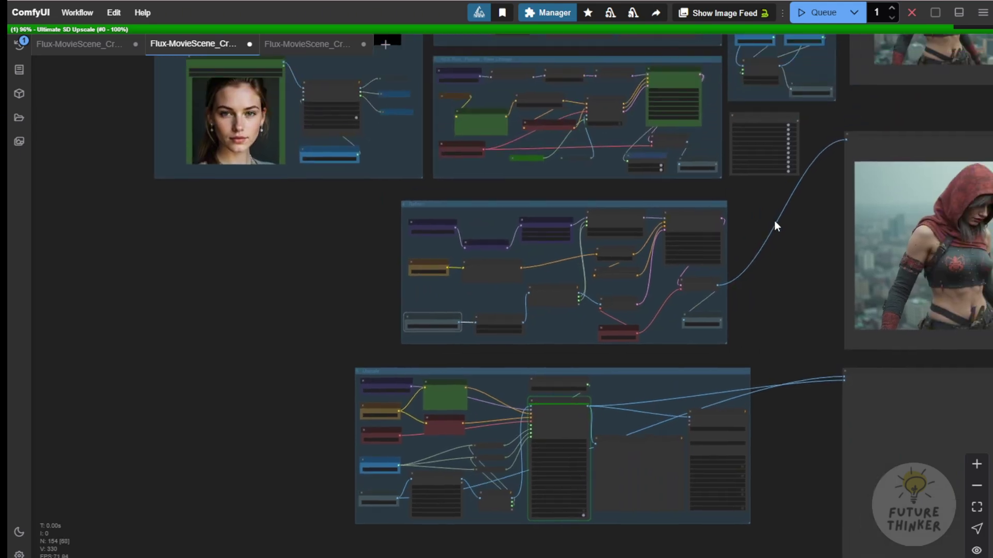
Step: Review the 2 - Flux Fills Character Outfits group with its masked input image, and the face-changed and refined character images
{"action": "left_click_drag", "start_coordinate": [785, 222], "coordinate": [753, 393]}
{"action": "left_click_drag", "start_coordinate": [765, 212], "coordinate": [308, 200]}
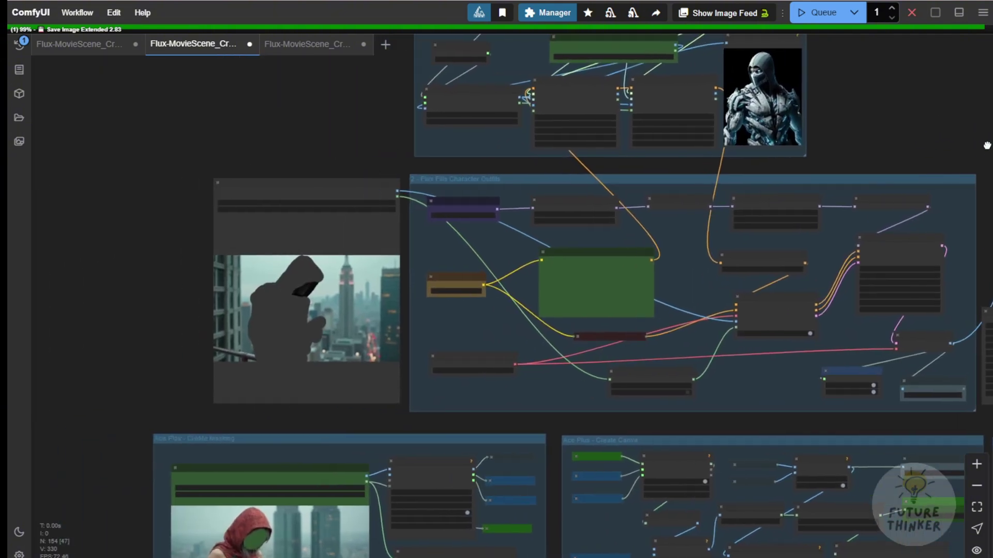
{"action": "scroll", "coordinate": [294, 321], "scroll_direction": "up", "scroll_amount": 5}
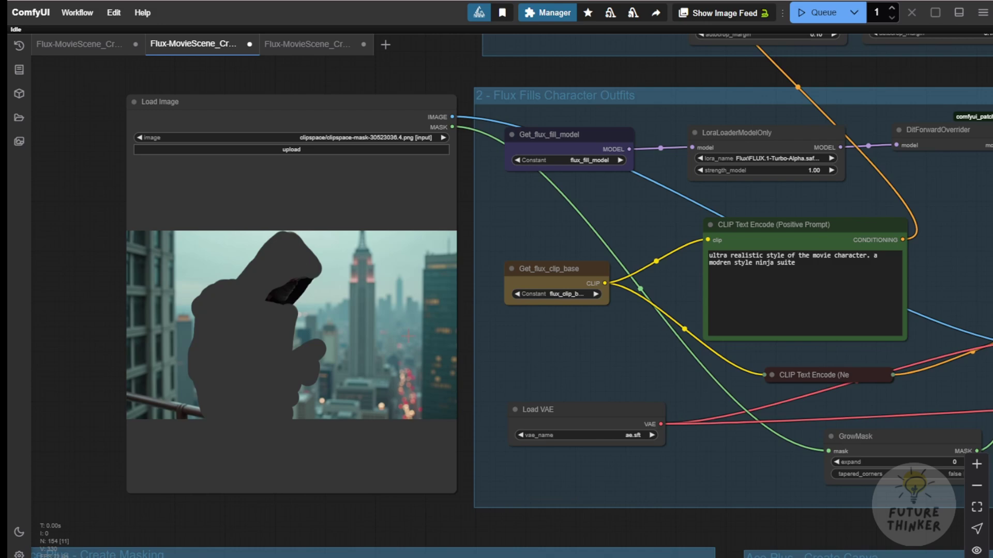
{"action": "scroll", "coordinate": [245, 354], "scroll_direction": "down", "scroll_amount": 3}
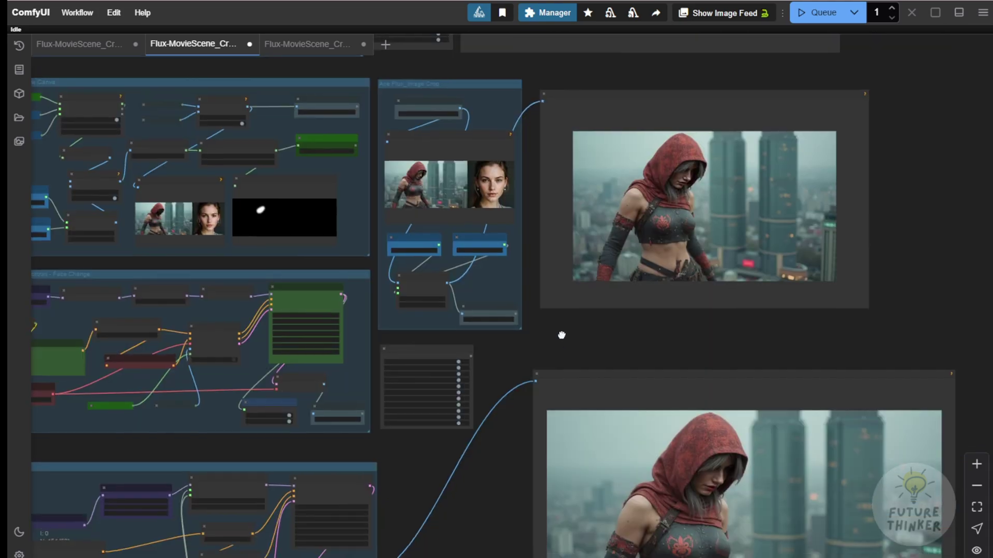
{"action": "scroll", "coordinate": [561, 334], "scroll_direction": "up", "scroll_amount": 2}
{"action": "scroll", "coordinate": [472, 346], "scroll_direction": "down", "scroll_amount": 2}
{"action": "left_click_drag", "start_coordinate": [472, 345], "coordinate": [438, 153]}
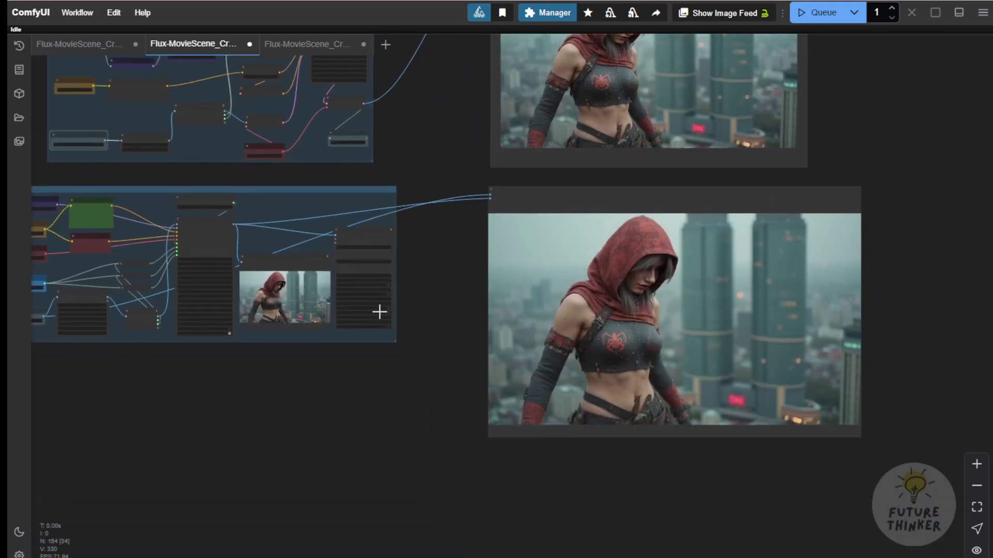
Step: Examine the 5 - Upscale group's INT Constant, Math Expression, CR Upscale Image and Ultimate SD Upscale settings
{"action": "scroll", "coordinate": [405, 310], "scroll_direction": "up", "scroll_amount": 2}
{"action": "left_click_drag", "start_coordinate": [247, 401], "coordinate": [491, 410]}
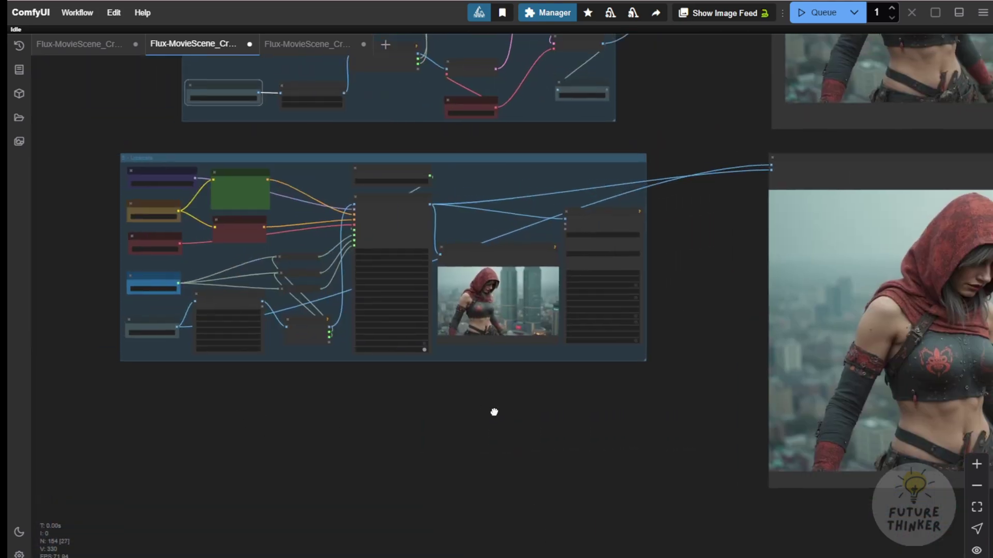
{"action": "scroll", "coordinate": [166, 235], "scroll_direction": "up", "scroll_amount": 4}
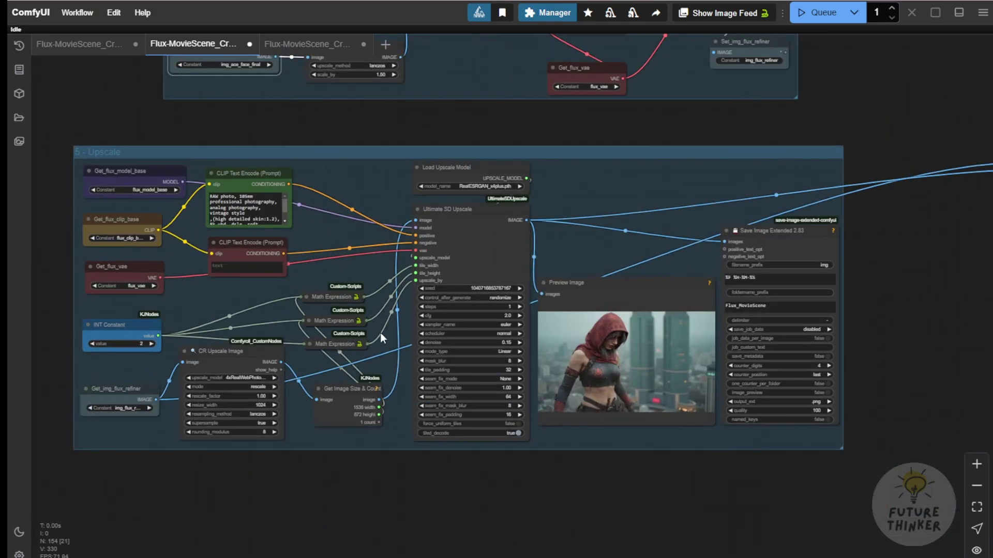
{"action": "scroll", "coordinate": [304, 418], "scroll_direction": "up", "scroll_amount": 2}
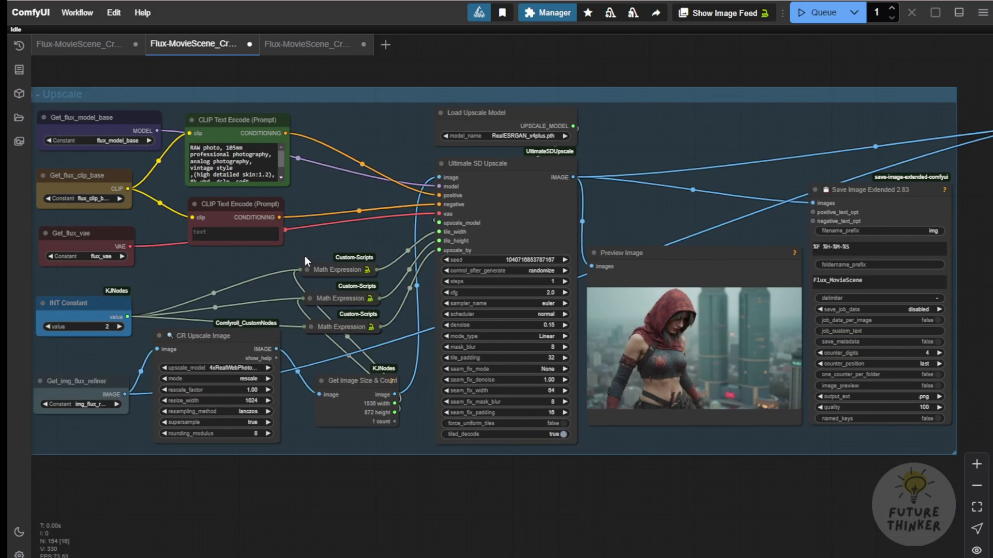
{"action": "scroll", "coordinate": [304, 298], "scroll_direction": "up", "scroll_amount": 5}
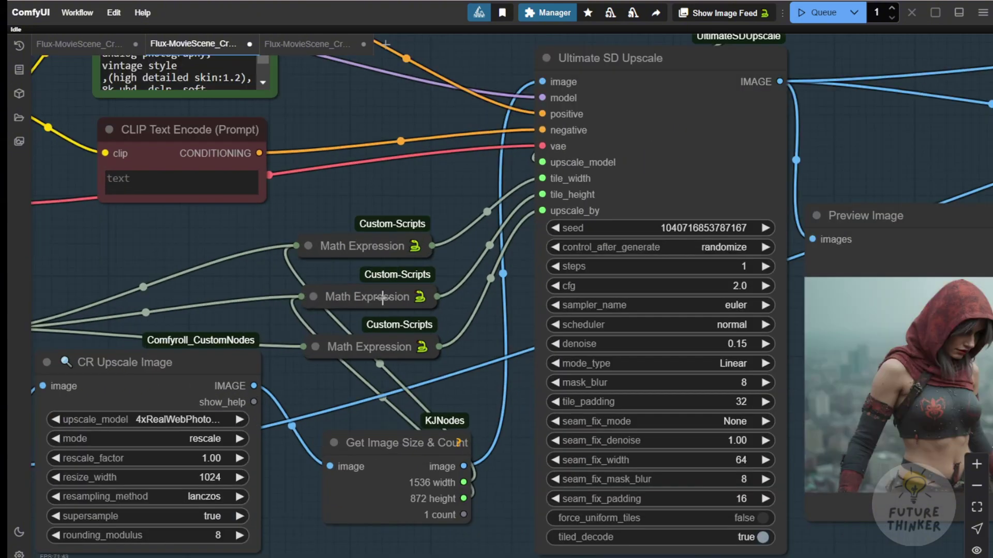
{"action": "scroll", "coordinate": [458, 236], "scroll_direction": "down", "scroll_amount": 3}
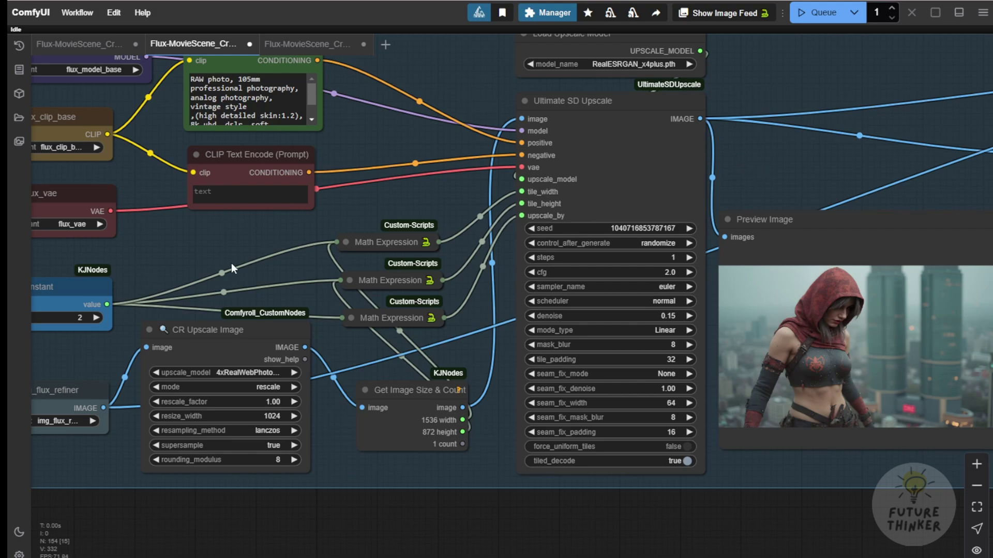
{"action": "left_click_drag", "start_coordinate": [181, 254], "coordinate": [335, 238]}
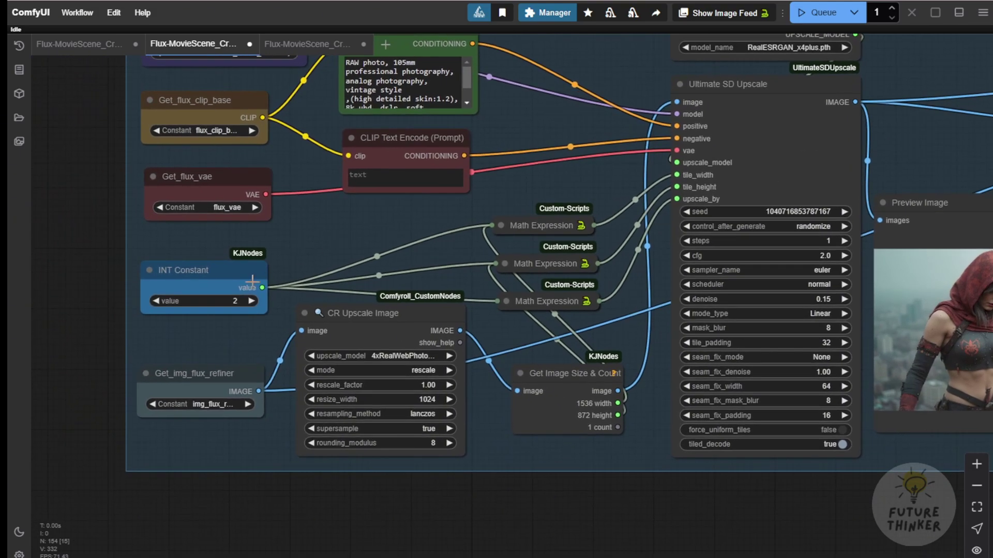
{"action": "scroll", "coordinate": [252, 281], "scroll_direction": "up", "scroll_amount": 3}
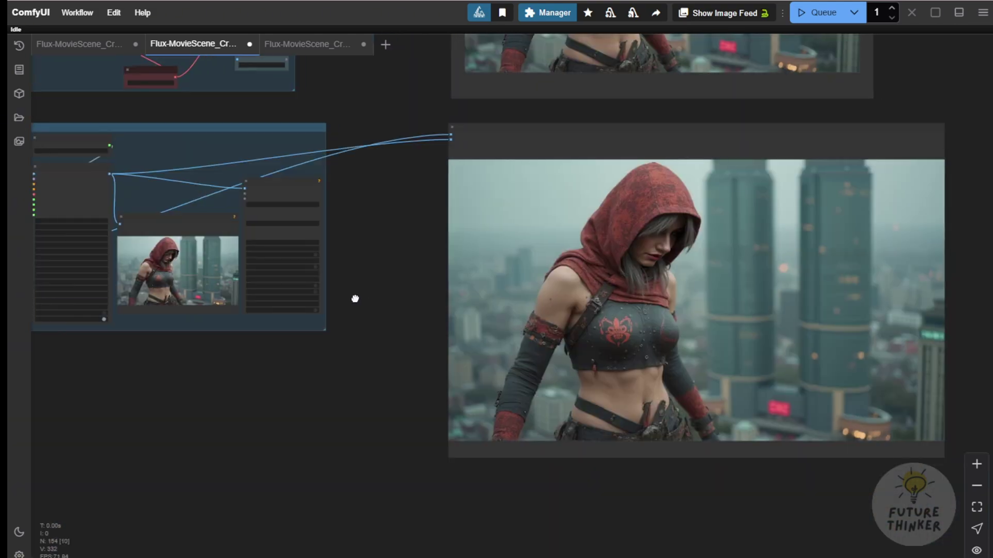
Step: Enlarge the Image Comparer node that shows the upscaled character slightly
{"action": "left_click_drag", "start_coordinate": [355, 295], "coordinate": [130, 296]}
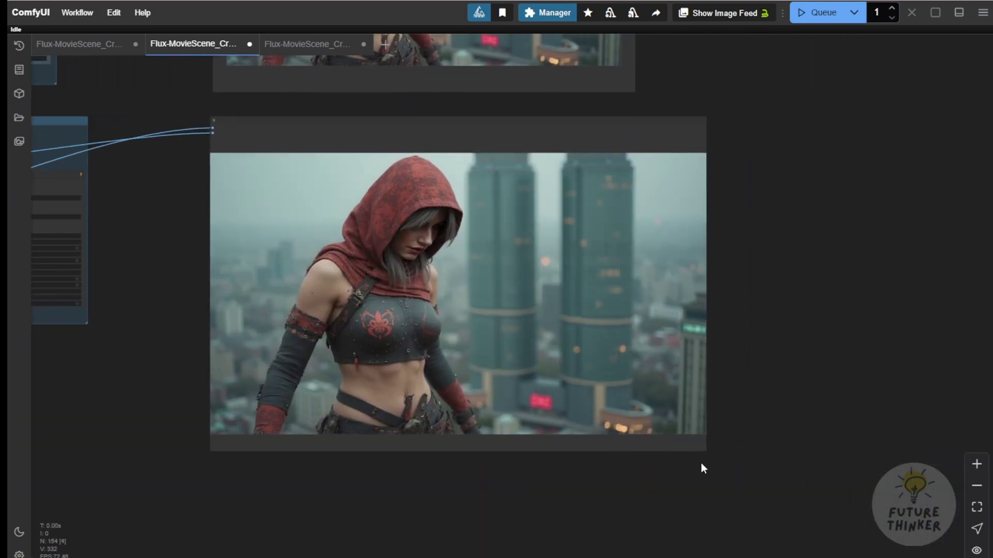
{"action": "left_click_drag", "start_coordinate": [704, 452], "coordinate": [750, 475]}
{"action": "scroll", "coordinate": [166, 368], "scroll_direction": "up", "scroll_amount": 2}
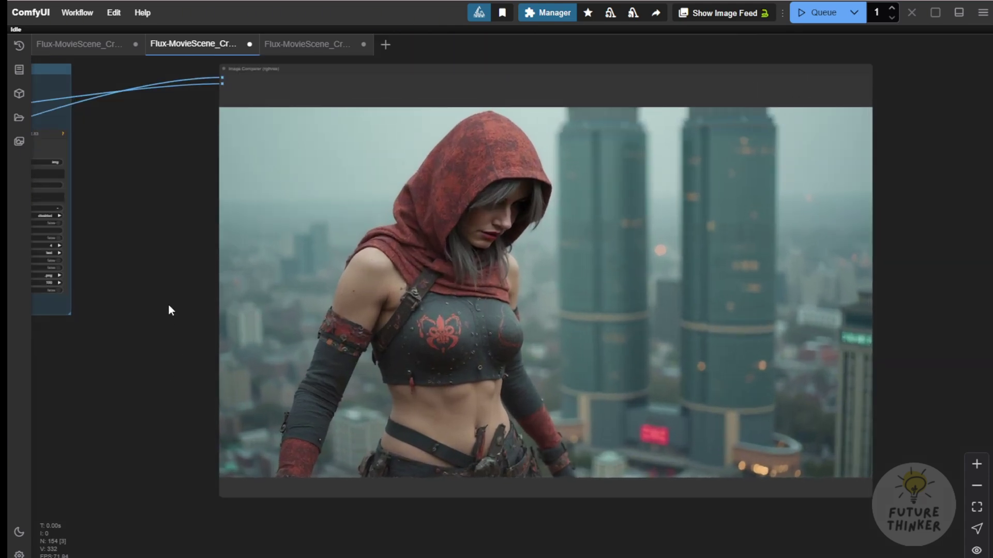
Step: Compare the two upscale stages close up in the Image Comparer, checking the face, hood, armband, chest armor and belt details
{"action": "scroll", "coordinate": [169, 303], "scroll_direction": "up", "scroll_amount": 2}
{"action": "scroll", "coordinate": [187, 174], "scroll_direction": "up", "scroll_amount": 4}
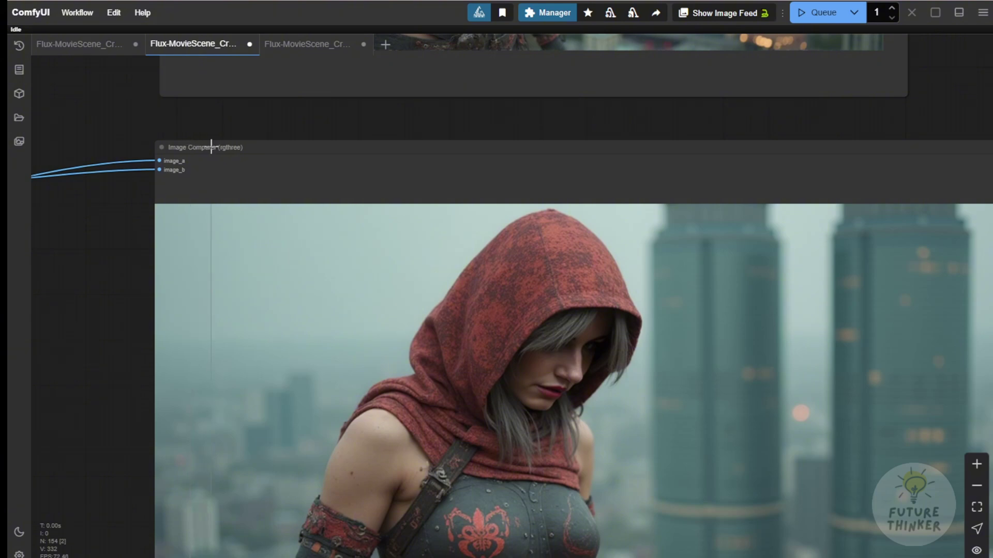
{"action": "scroll", "coordinate": [72, 300], "scroll_direction": "down", "scroll_amount": 3}
{"action": "left_click_drag", "start_coordinate": [60, 259], "coordinate": [34, 193]}
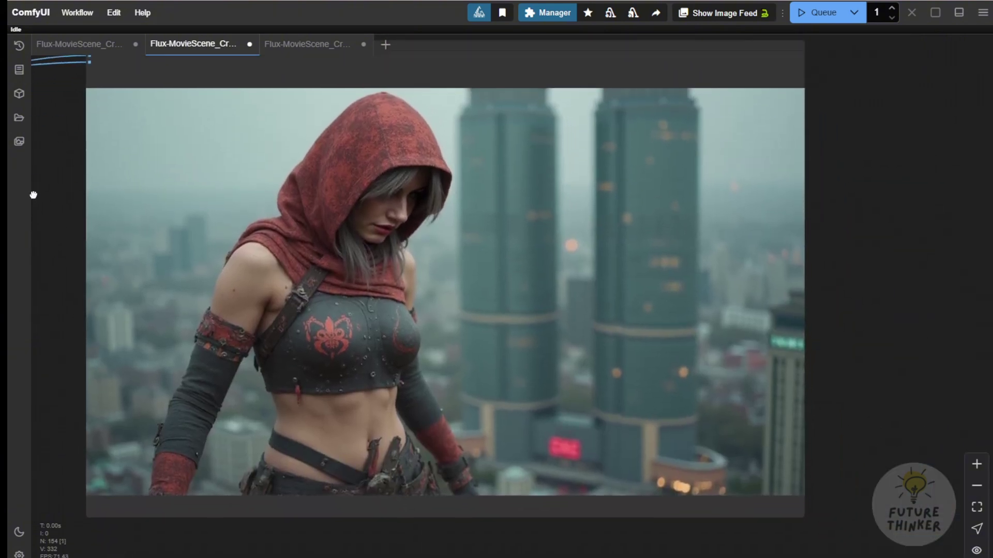
{"action": "scroll", "coordinate": [230, 202], "scroll_direction": "up", "scroll_amount": 3}
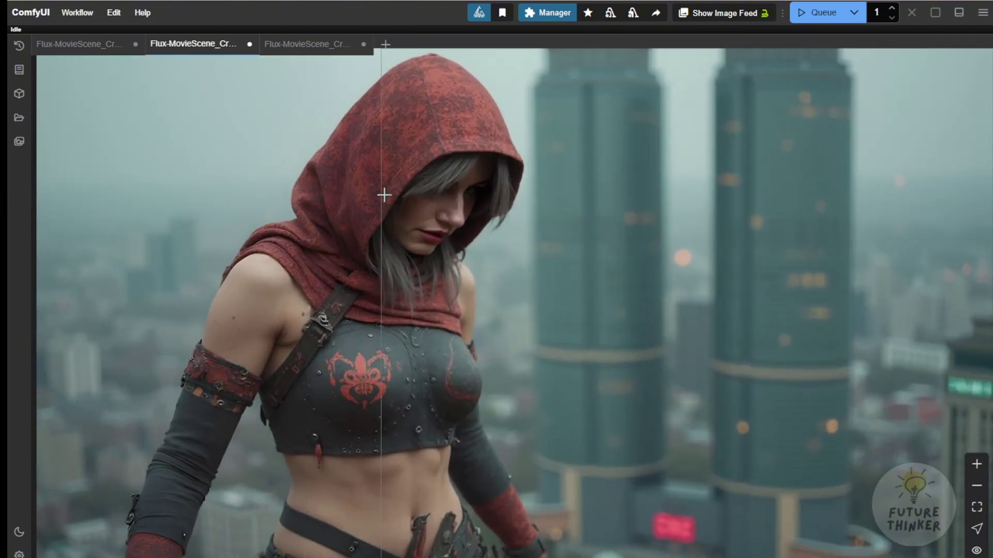
{"action": "scroll", "coordinate": [367, 150], "scroll_direction": "up", "scroll_amount": 1}
{"action": "scroll", "coordinate": [274, 172], "scroll_direction": "up", "scroll_amount": 5}
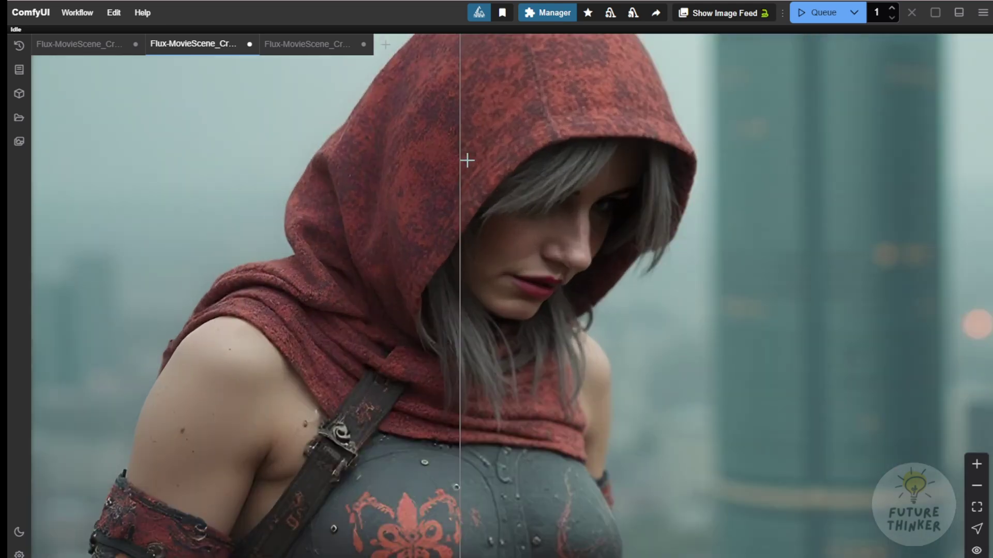
{"action": "scroll", "coordinate": [455, 168], "scroll_direction": "down", "scroll_amount": 9}
{"action": "scroll", "coordinate": [375, 458], "scroll_direction": "up", "scroll_amount": 9}
{"action": "left_click_drag", "start_coordinate": [375, 459], "coordinate": [456, 510]}
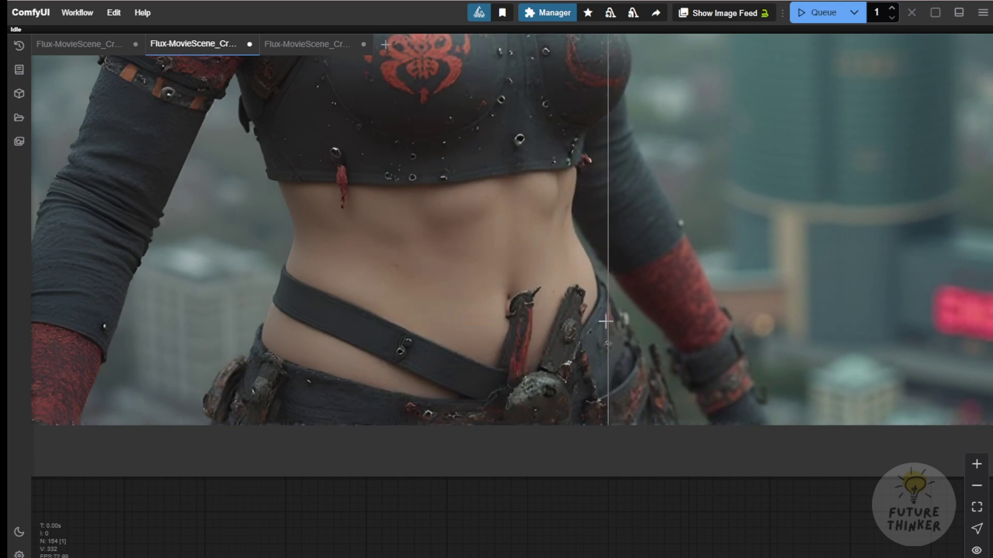
{"action": "scroll", "coordinate": [334, 339], "scroll_direction": "down", "scroll_amount": 2}
{"action": "scroll", "coordinate": [330, 320], "scroll_direction": "up", "scroll_amount": 6}
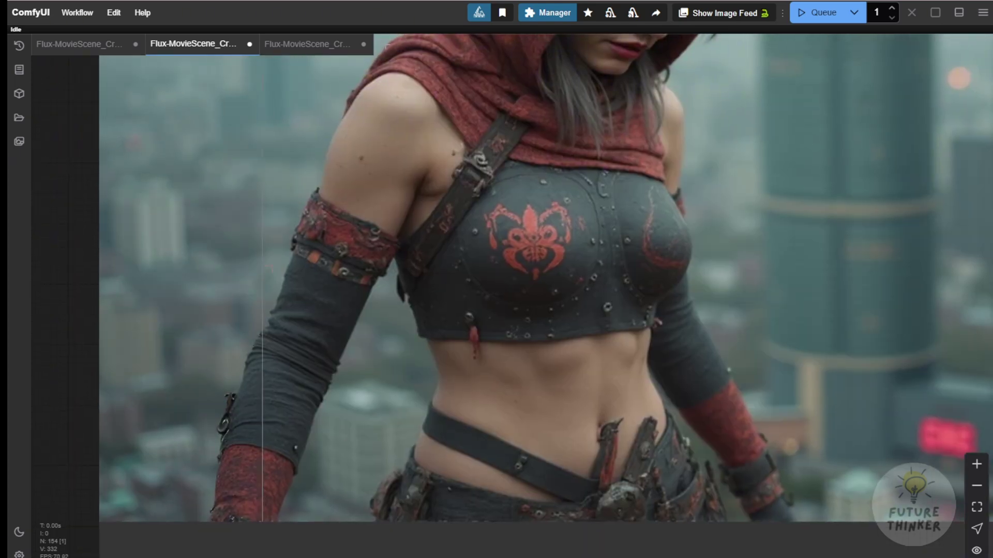
{"action": "scroll", "coordinate": [305, 248], "scroll_direction": "up", "scroll_amount": 4}
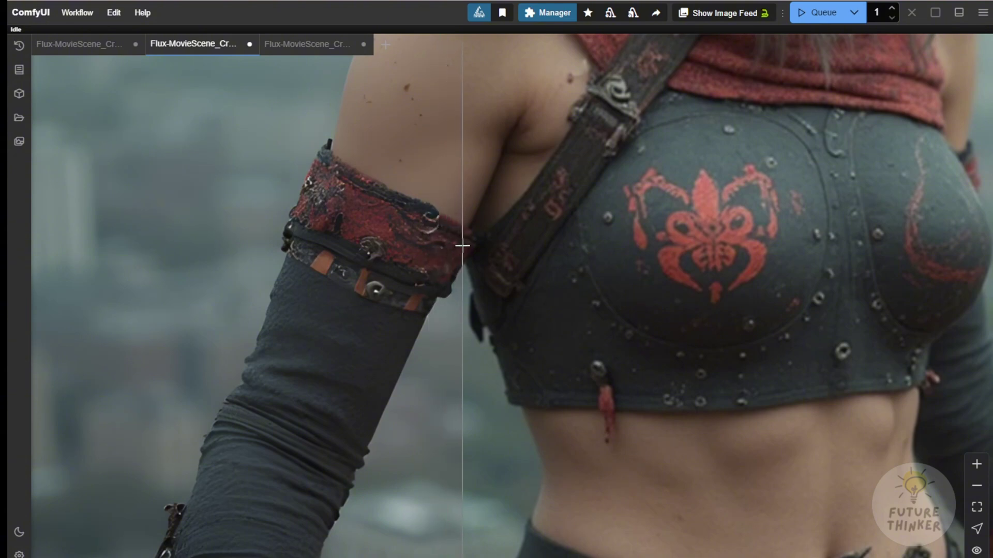
{"action": "scroll", "coordinate": [455, 253], "scroll_direction": "down", "scroll_amount": 5}
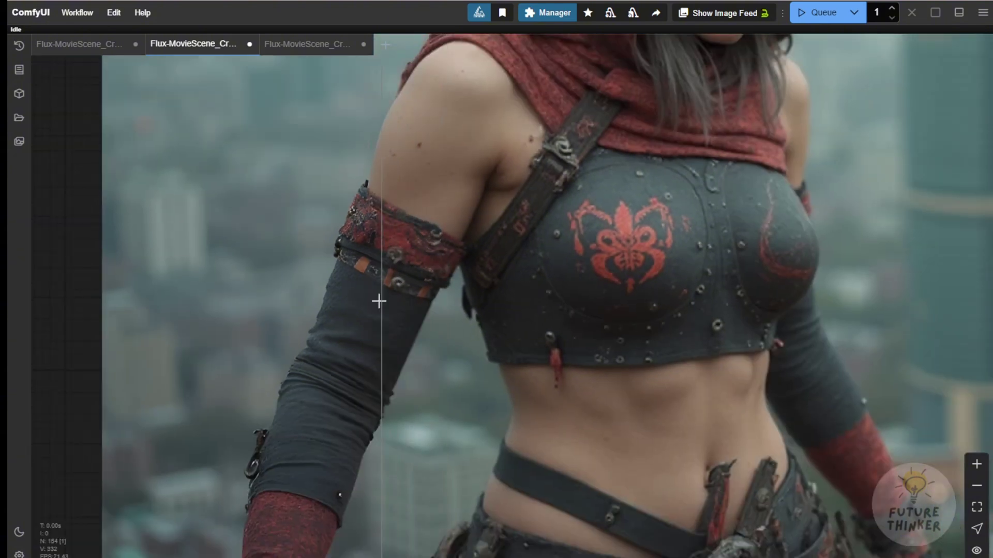
{"action": "scroll", "coordinate": [328, 162], "scroll_direction": "down", "scroll_amount": 5}
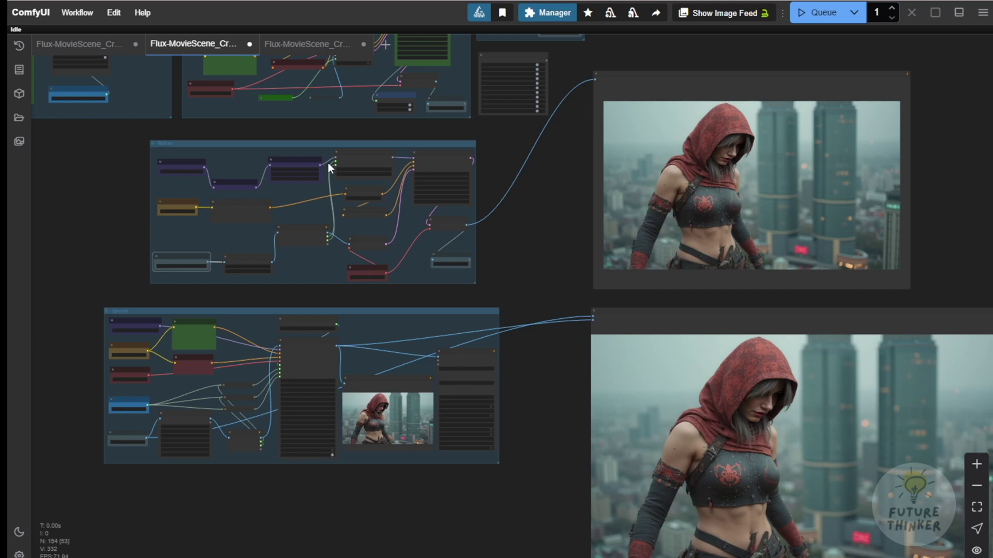
Step: Switch to the Flux PuLID workflow and enable its 4 - Refiner and 5 - Upscale groups in the Fast Groups Bypasser
{"action": "left_click", "coordinate": [293, 47]}
{"action": "scroll", "coordinate": [361, 366], "scroll_direction": "down", "scroll_amount": 4}
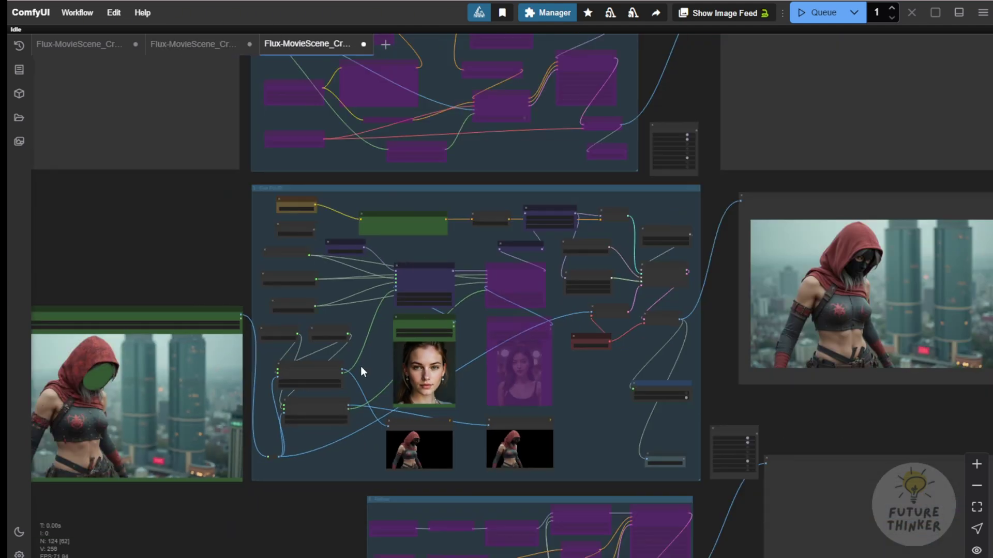
{"action": "left_click_drag", "start_coordinate": [164, 254], "coordinate": [102, 170]}
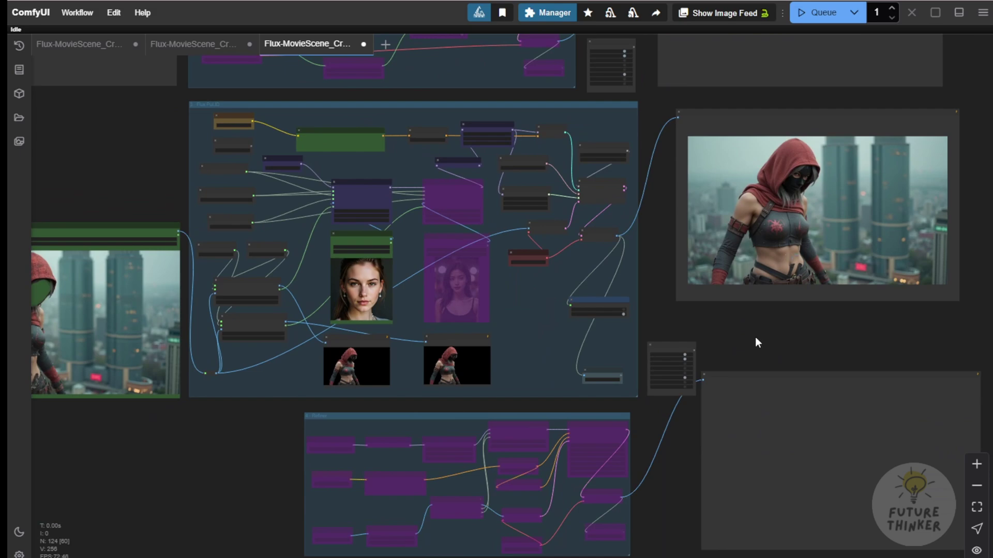
{"action": "left_click_drag", "start_coordinate": [756, 338], "coordinate": [687, 222]}
{"action": "scroll", "coordinate": [603, 257], "scroll_direction": "up", "scroll_amount": 5}
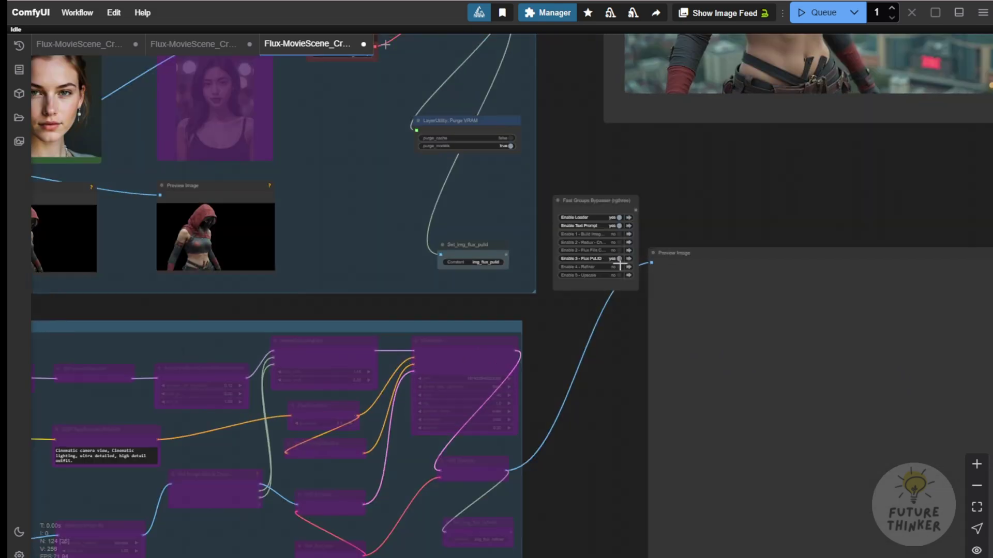
{"action": "scroll", "coordinate": [620, 264], "scroll_direction": "up", "scroll_amount": 1}
{"action": "left_click_drag", "start_coordinate": [678, 181], "coordinate": [612, 422]}
{"action": "scroll", "coordinate": [797, 349], "scroll_direction": "down", "scroll_amount": 2}
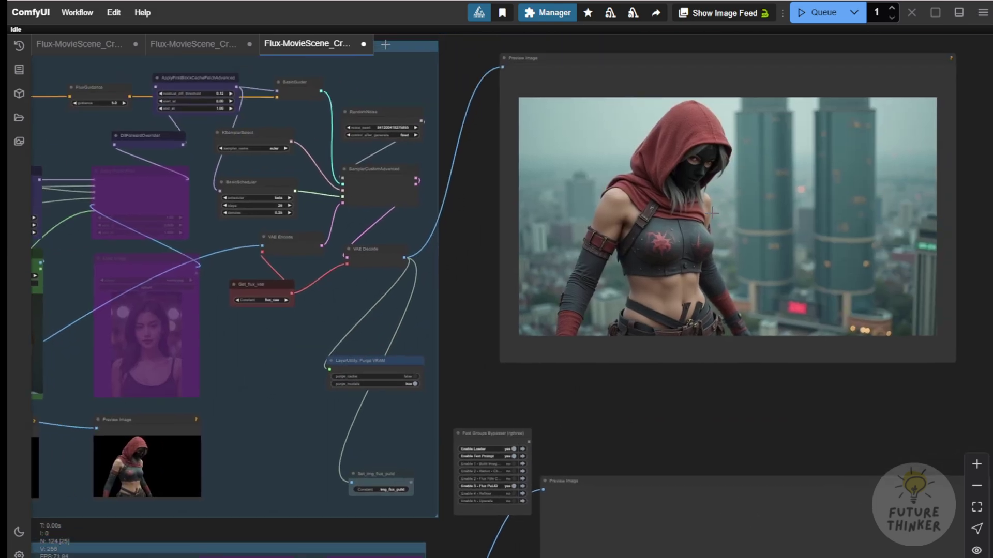
{"action": "scroll", "coordinate": [630, 261], "scroll_direction": "up", "scroll_amount": 6}
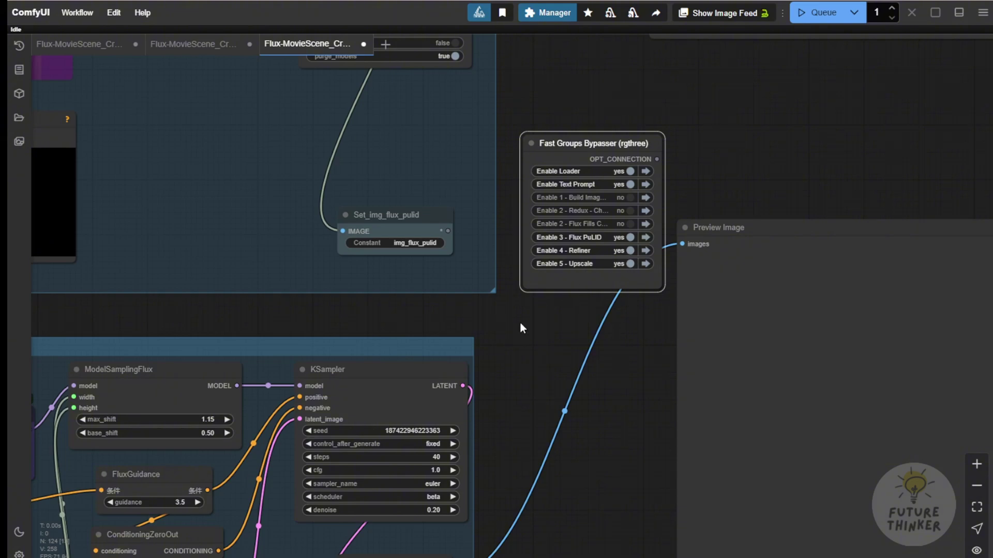
Step: Check the Refiner group's settings in the Flux PuLID workflow and queue the run
{"action": "left_click_drag", "start_coordinate": [528, 377], "coordinate": [885, 173]}
{"action": "scroll", "coordinate": [885, 173], "scroll_direction": "down", "scroll_amount": 1}
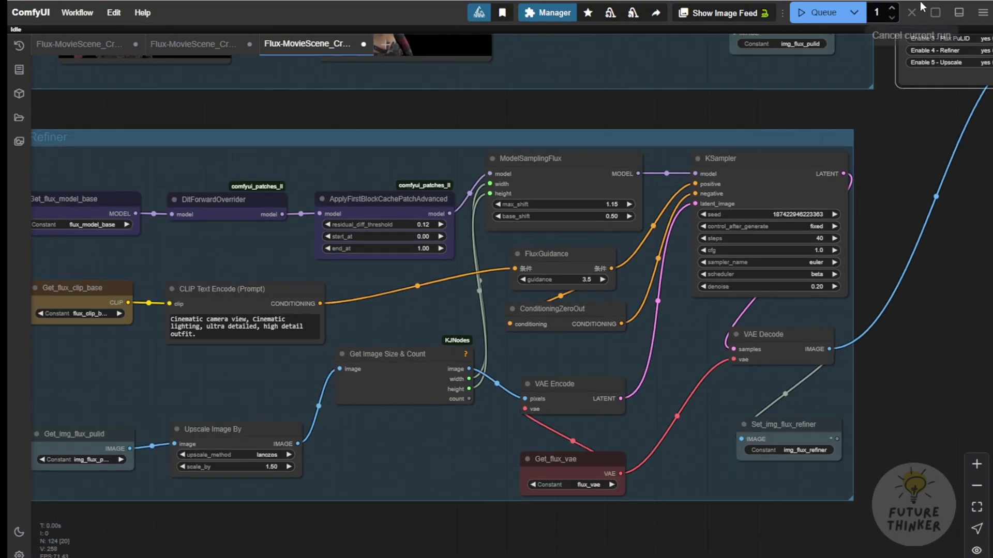
{"action": "left_click", "coordinate": [819, 13]}
Step: Examine the refined and upscaled character images of the Flux PuLID workflow
{"action": "scroll", "coordinate": [433, 97], "scroll_direction": "down", "scroll_amount": 4}
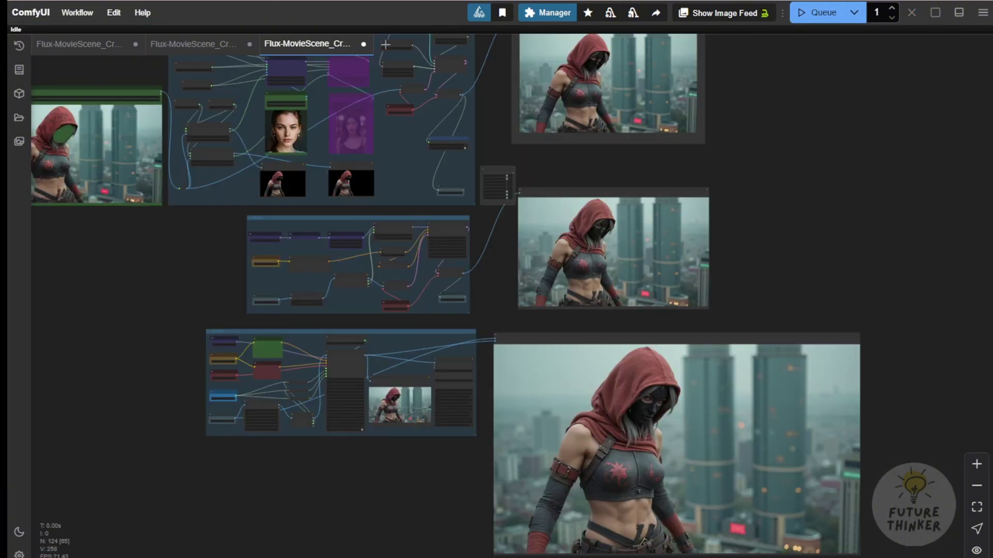
{"action": "scroll", "coordinate": [492, 253], "scroll_direction": "up", "scroll_amount": 7}
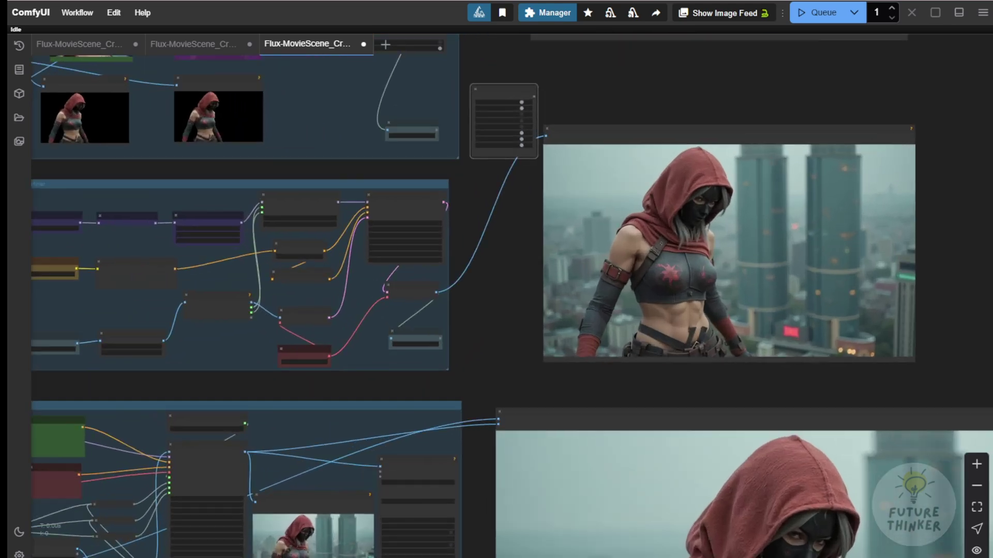
{"action": "left_click_drag", "start_coordinate": [528, 290], "coordinate": [669, 65]}
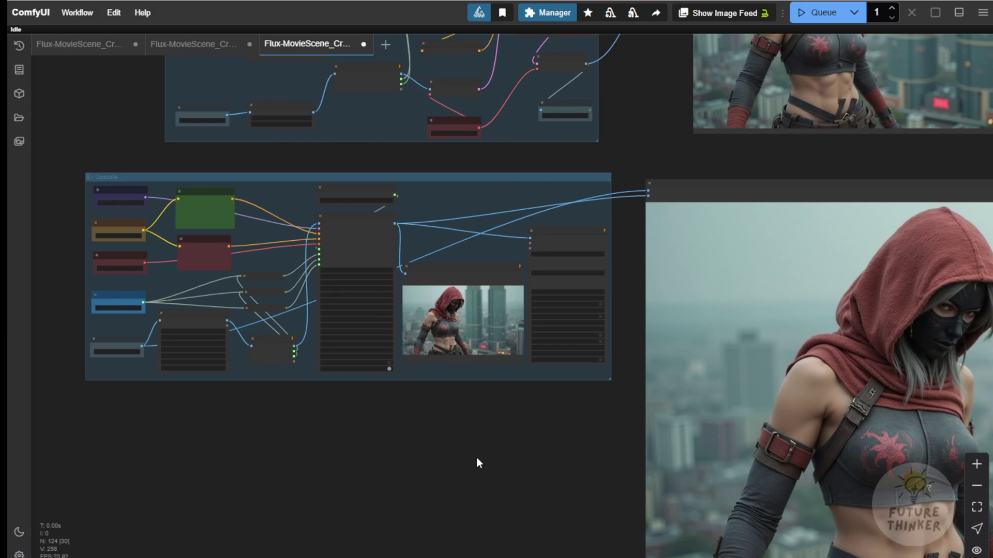
Step: Compare the upscaled character's hood, masked face and scarf close up in the Flux PuLID workflow's Image Comparer
{"action": "left_click_drag", "start_coordinate": [476, 460], "coordinate": [434, 271]}
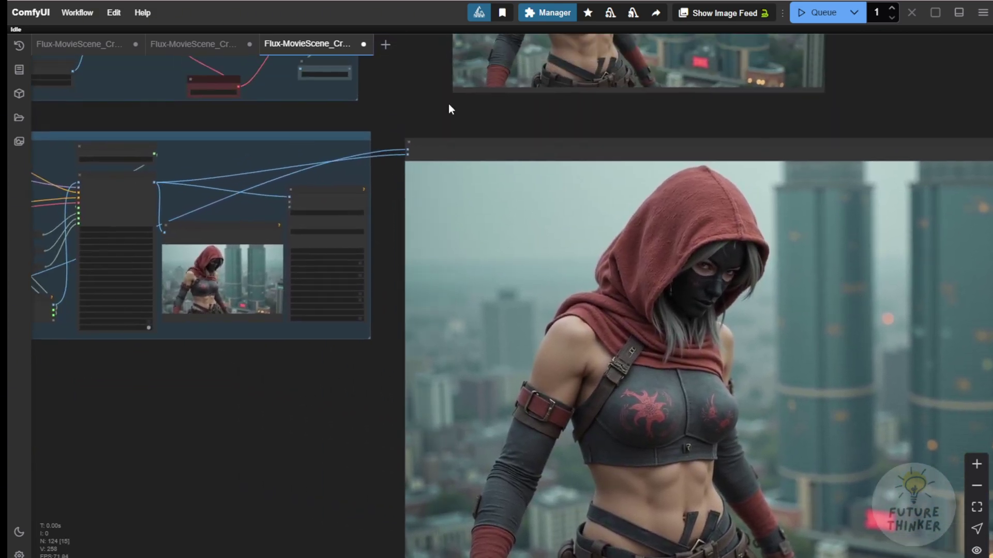
{"action": "left_click_drag", "start_coordinate": [432, 117], "coordinate": [397, 286]}
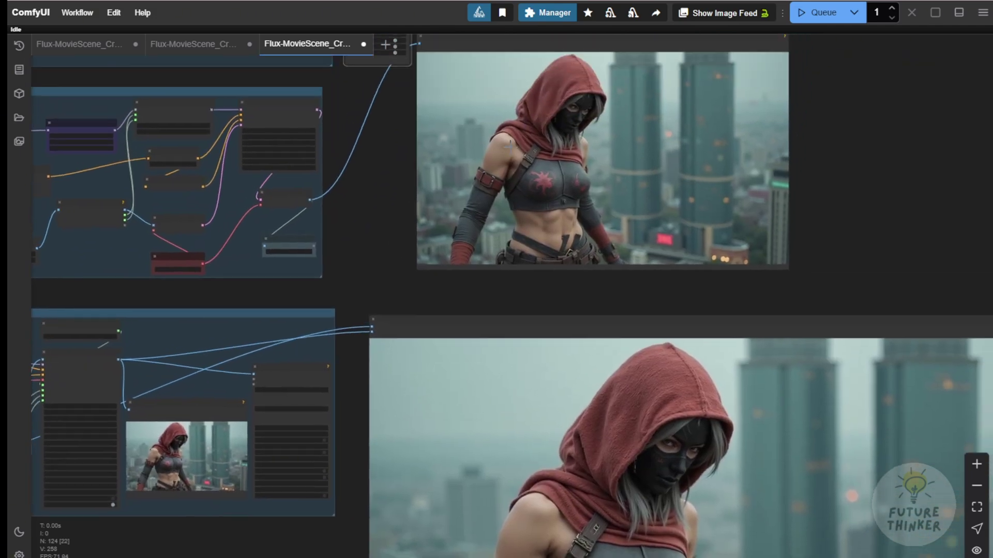
{"action": "scroll", "coordinate": [451, 57], "scroll_direction": "up", "scroll_amount": 5}
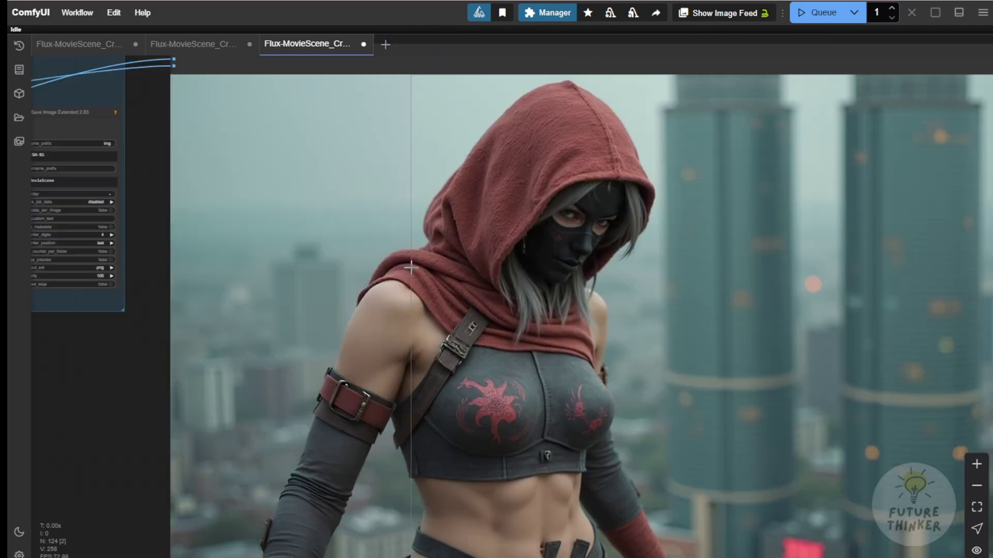
{"action": "scroll", "coordinate": [581, 216], "scroll_direction": "up", "scroll_amount": 3}
{"action": "scroll", "coordinate": [547, 180], "scroll_direction": "up", "scroll_amount": 3}
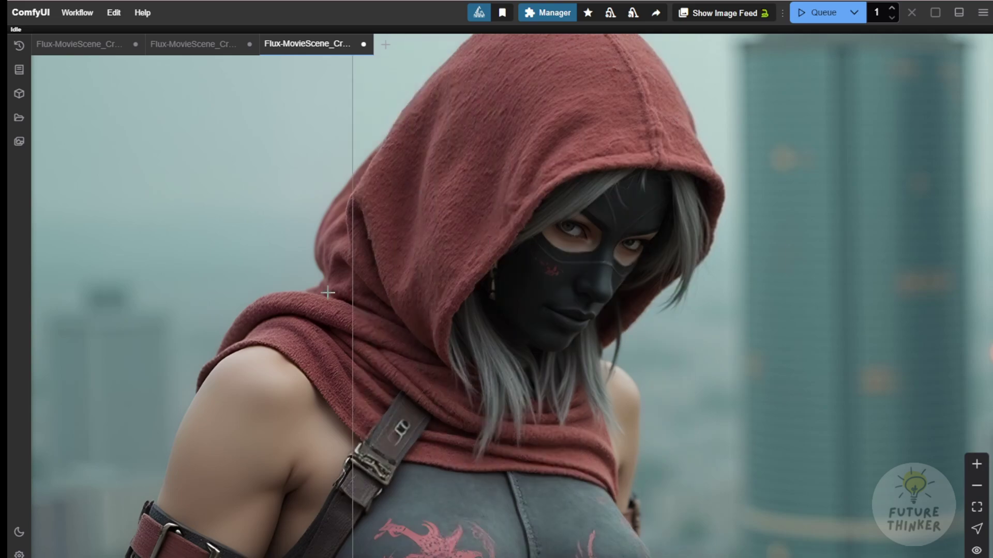
{"action": "scroll", "coordinate": [514, 310], "scroll_direction": "up", "scroll_amount": 3}
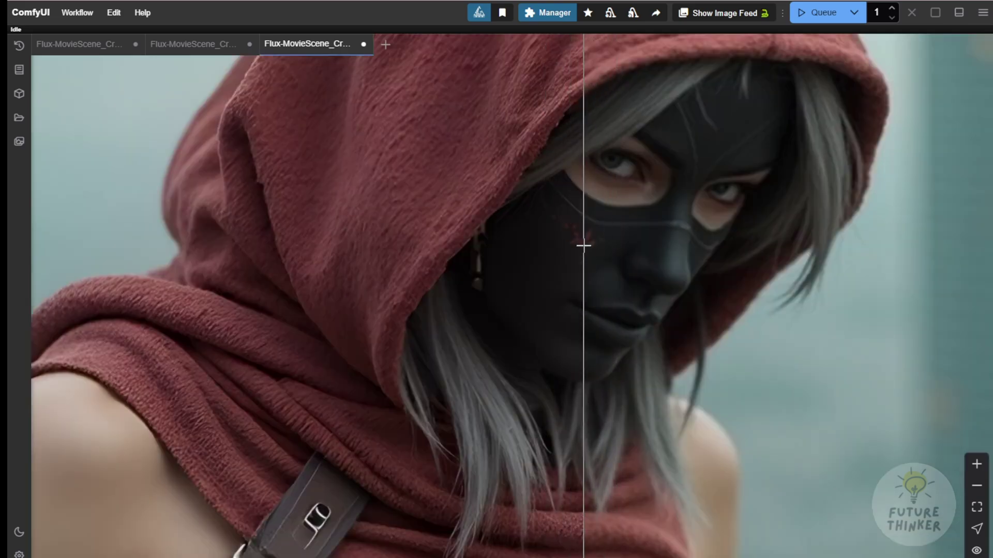
{"action": "scroll", "coordinate": [622, 273], "scroll_direction": "down", "scroll_amount": 5}
{"action": "scroll", "coordinate": [434, 346], "scroll_direction": "up", "scroll_amount": 5}
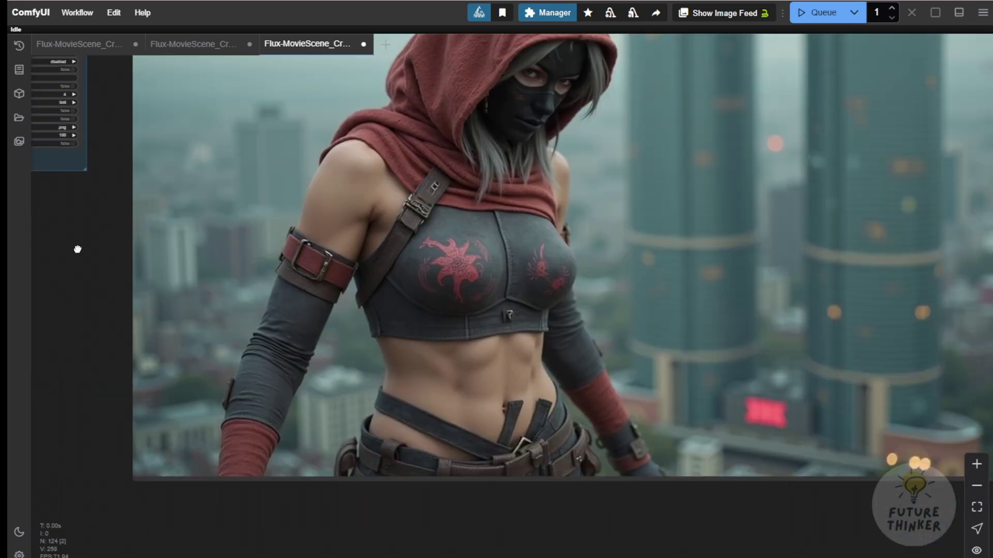
Step: Inspect the upscaled character's armband buckle, chest armor and belt close up in the Image Comparer
{"action": "scroll", "coordinate": [221, 237], "scroll_direction": "up", "scroll_amount": 4}
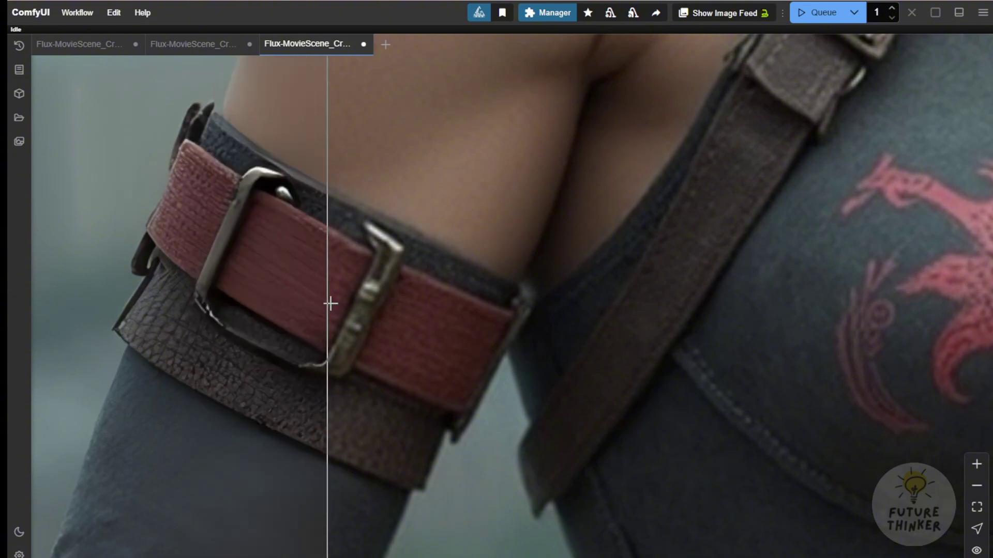
{"action": "scroll", "coordinate": [512, 403], "scroll_direction": "down", "scroll_amount": 3}
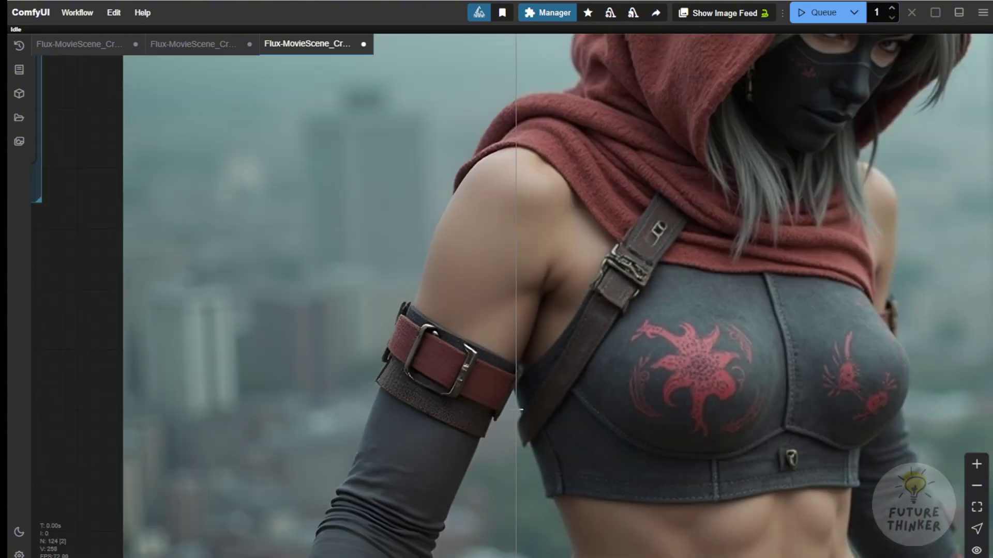
{"action": "scroll", "coordinate": [520, 410], "scroll_direction": "down", "scroll_amount": 3}
{"action": "scroll", "coordinate": [248, 437], "scroll_direction": "up", "scroll_amount": 3}
{"action": "left_click_drag", "start_coordinate": [504, 394], "coordinate": [495, 372]}
{"action": "scroll", "coordinate": [470, 480], "scroll_direction": "up", "scroll_amount": 1}
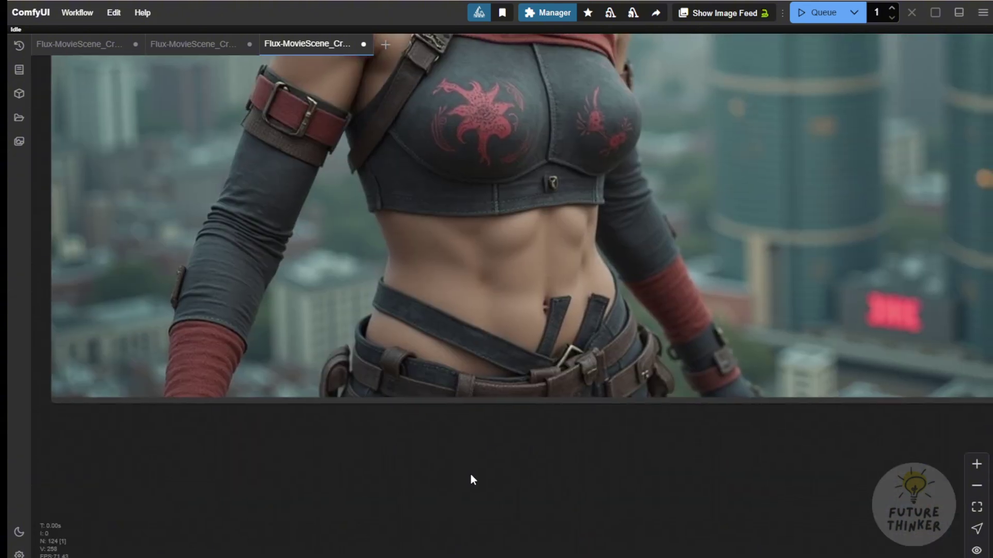
{"action": "scroll", "coordinate": [470, 480], "scroll_direction": "up", "scroll_amount": 2}
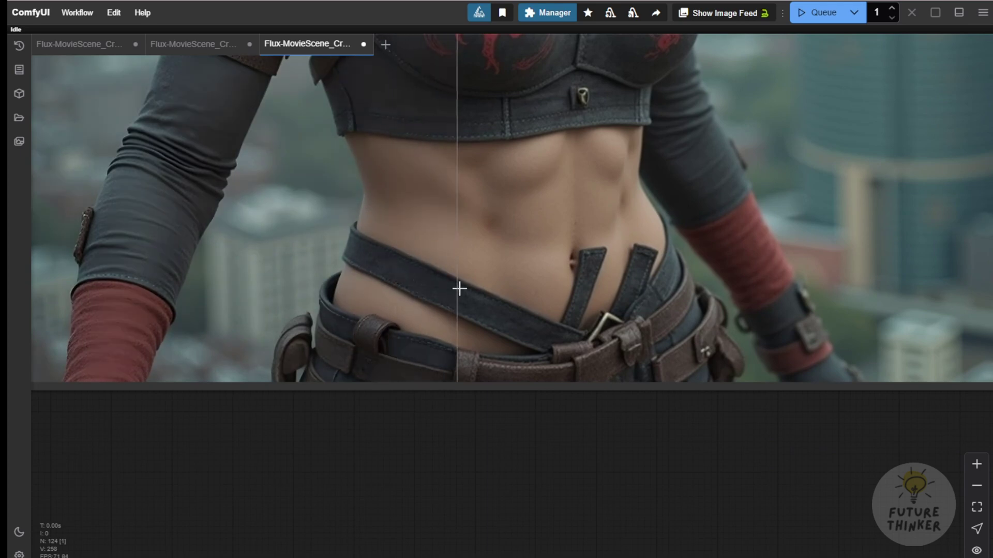
{"action": "scroll", "coordinate": [459, 289], "scroll_direction": "up", "scroll_amount": 1}
{"action": "scroll", "coordinate": [340, 321], "scroll_direction": "up", "scroll_amount": 2}
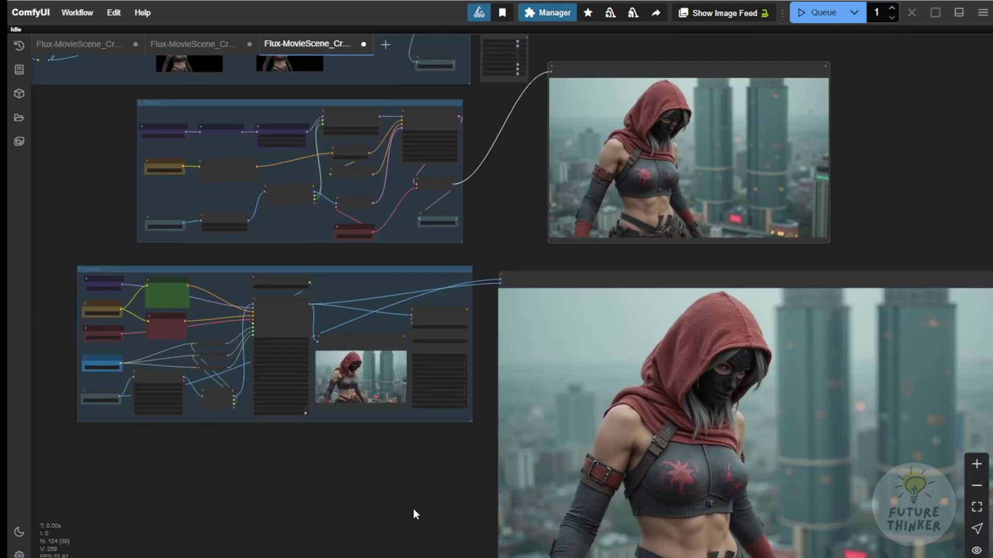
Step: Review the Flux PuLID workflow's refined and upscaled images, and switch to the ACE Plus workflow to view its matching results
{"action": "scroll", "coordinate": [411, 493], "scroll_direction": "down", "scroll_amount": 2}
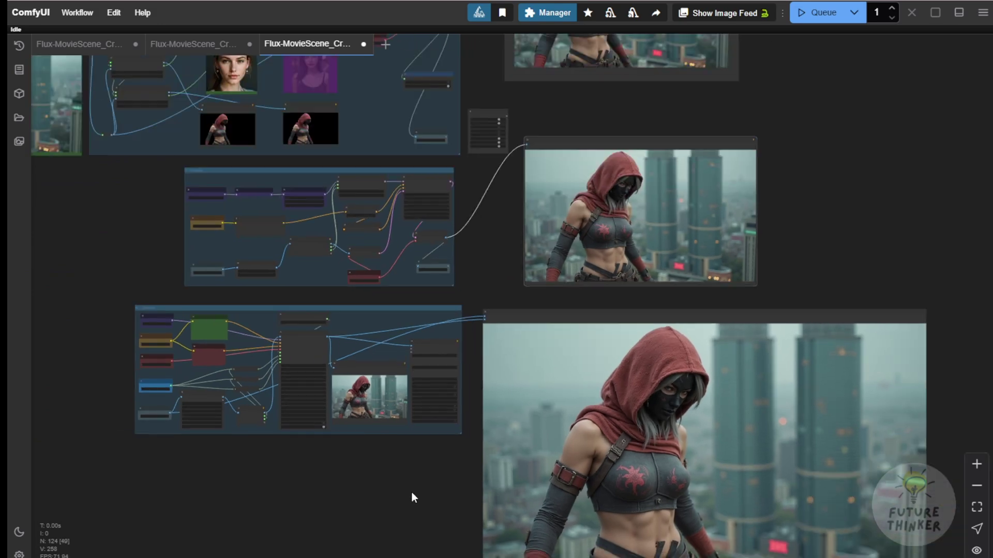
{"action": "left_click_drag", "start_coordinate": [575, 140], "coordinate": [691, 393]}
{"action": "scroll", "coordinate": [221, 215], "scroll_direction": "up", "scroll_amount": 4}
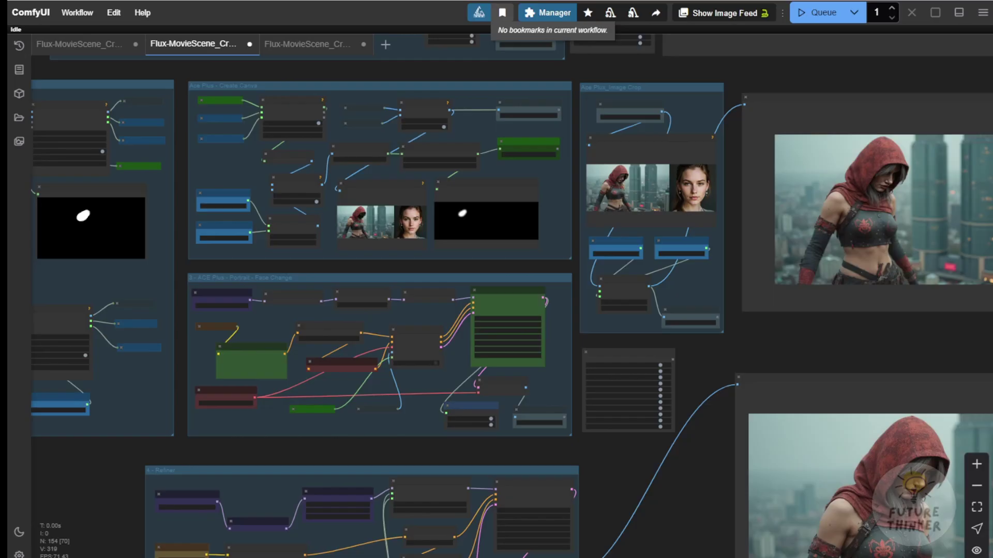
{"action": "scroll", "coordinate": [604, 431], "scroll_direction": "down", "scroll_amount": 6}
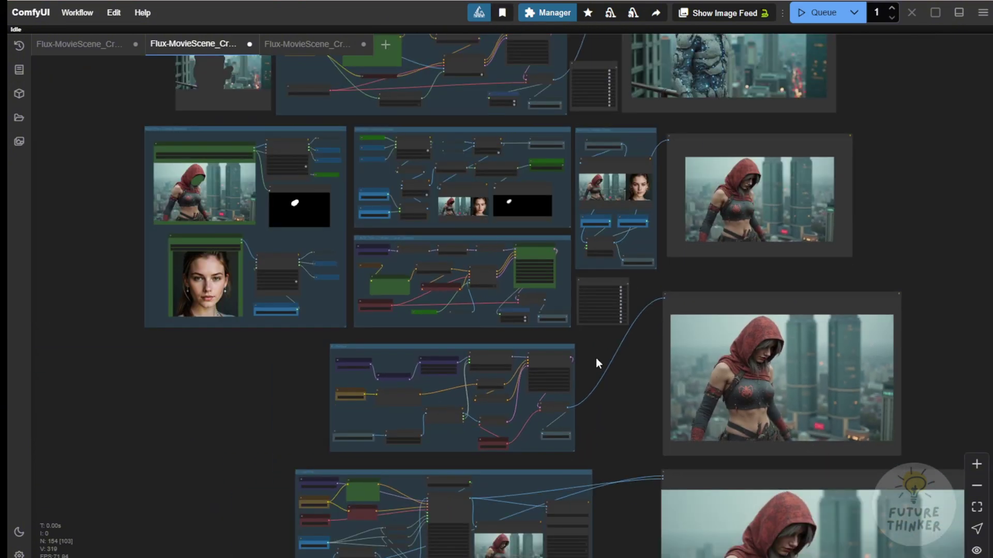
Step: Compare the face in the Flux PuLID preview with the face-change preview of the ACE Plus workflow, switching between both workflows
{"action": "left_click", "coordinate": [307, 44]}
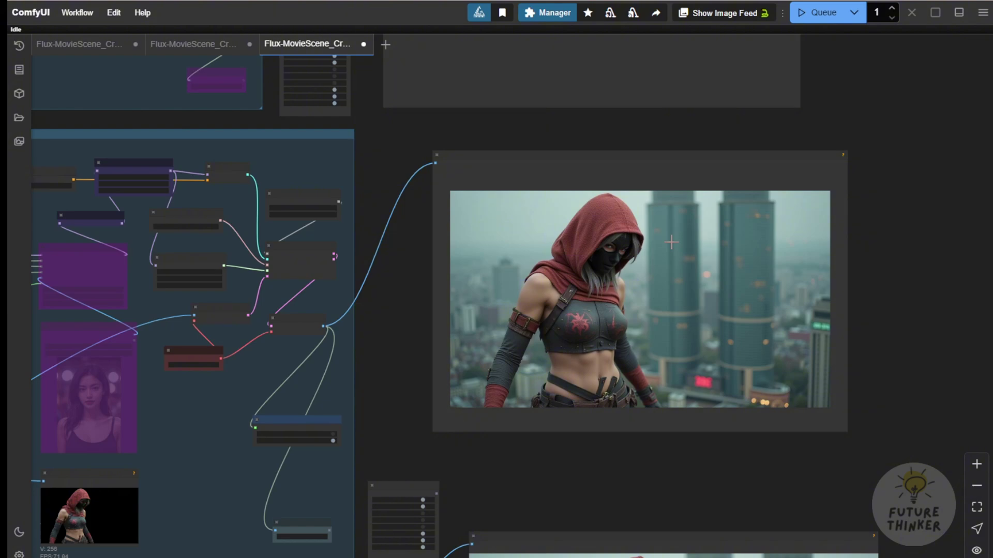
{"action": "scroll", "coordinate": [669, 242], "scroll_direction": "up", "scroll_amount": 2}
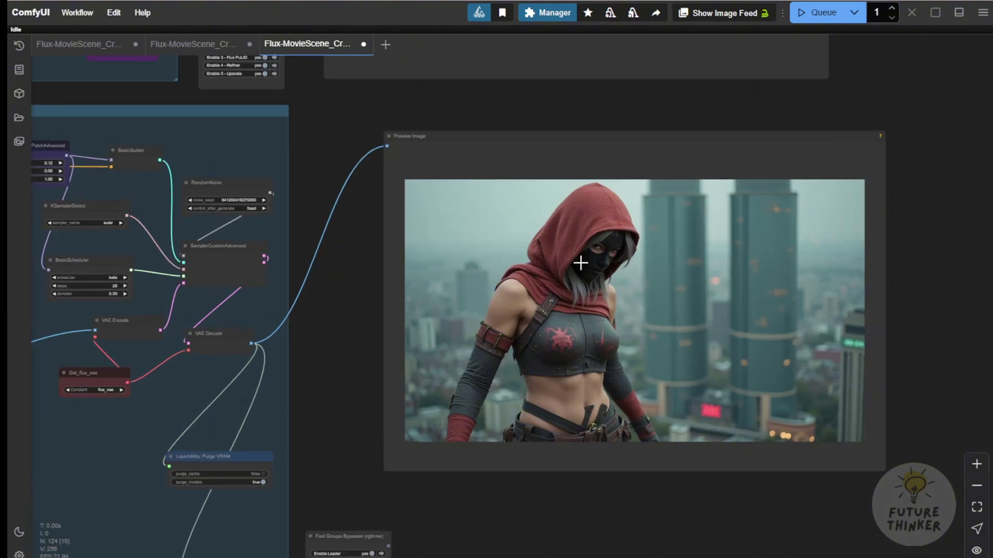
{"action": "scroll", "coordinate": [586, 269], "scroll_direction": "up", "scroll_amount": 2}
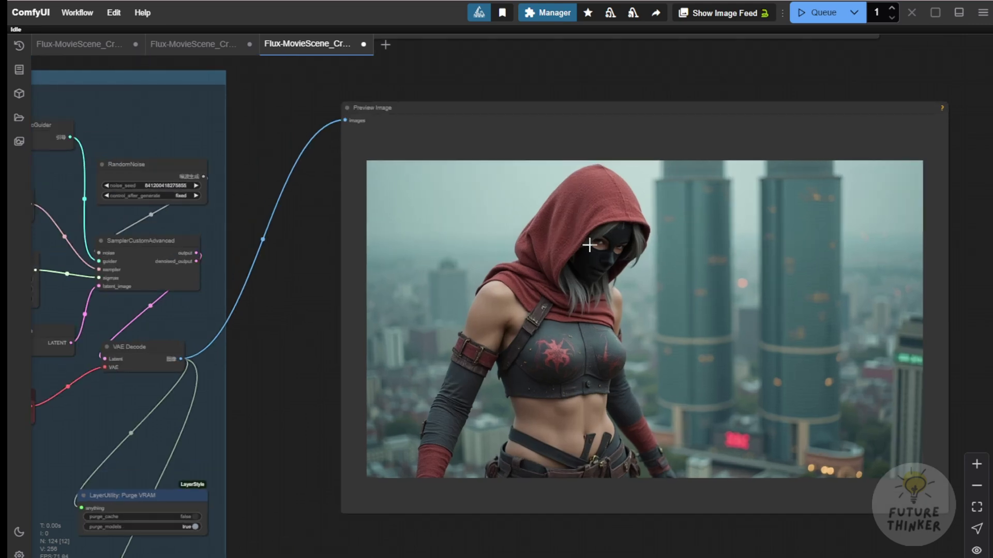
{"action": "scroll", "coordinate": [615, 255], "scroll_direction": "up", "scroll_amount": 2}
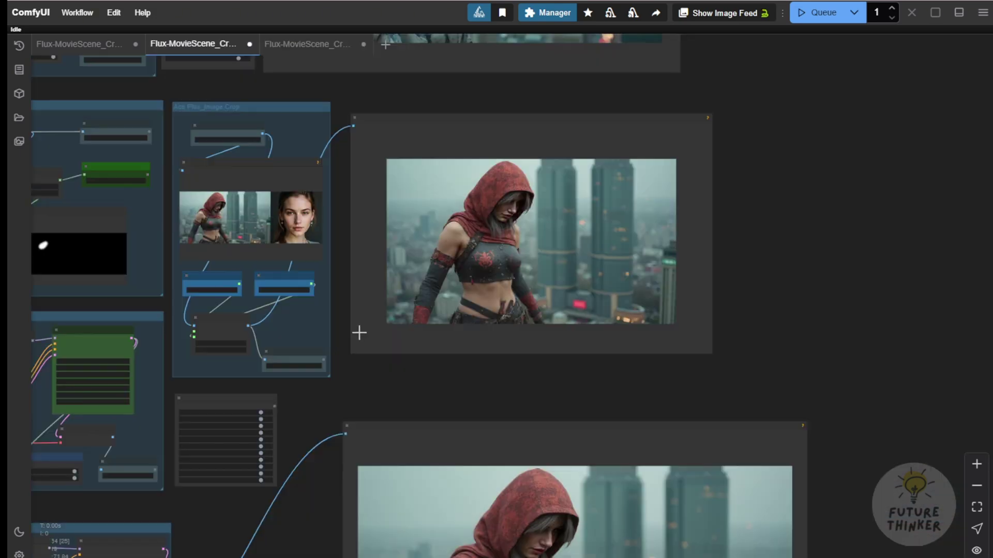
{"action": "scroll", "coordinate": [341, 279], "scroll_direction": "up", "scroll_amount": 2}
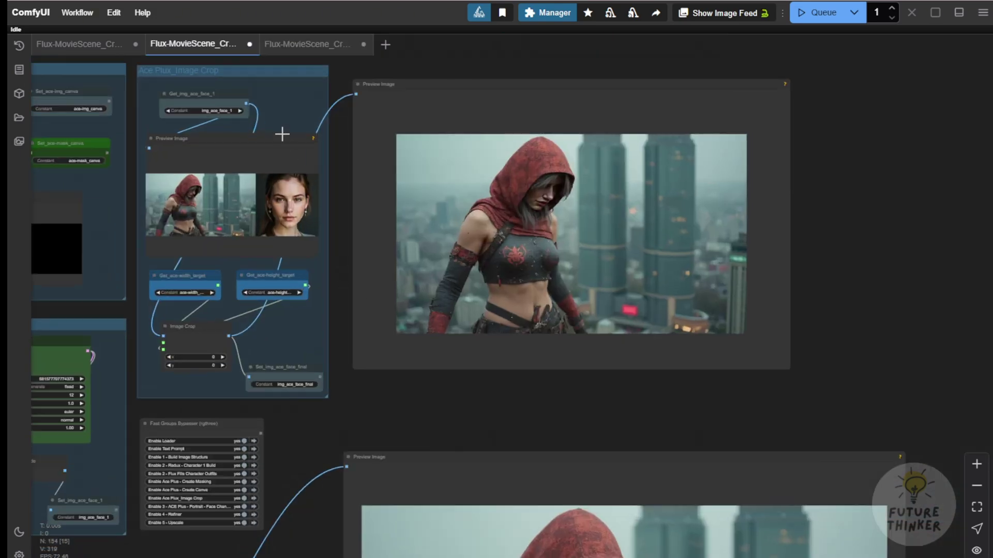
{"action": "left_click", "coordinate": [309, 45]}
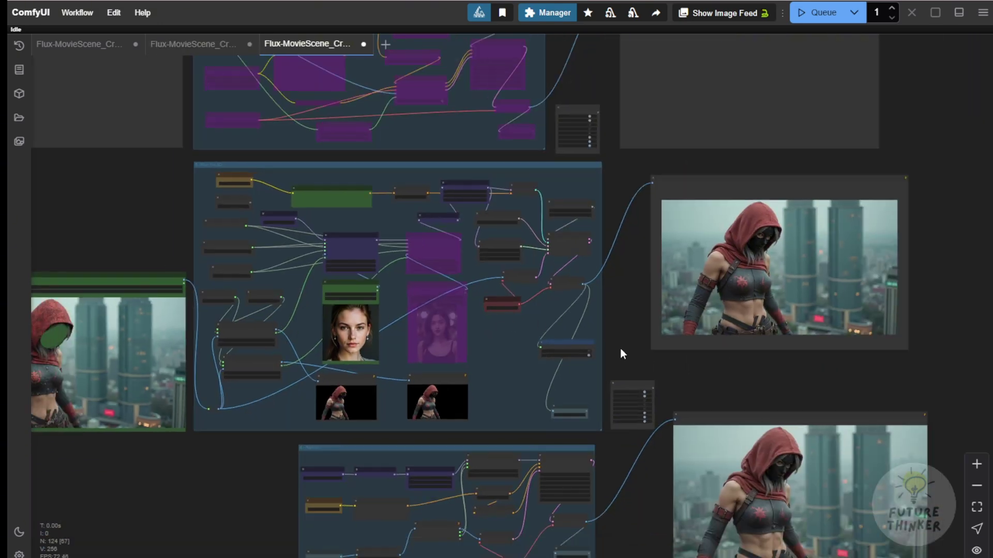
{"action": "left_click_drag", "start_coordinate": [706, 367], "coordinate": [538, 351]}
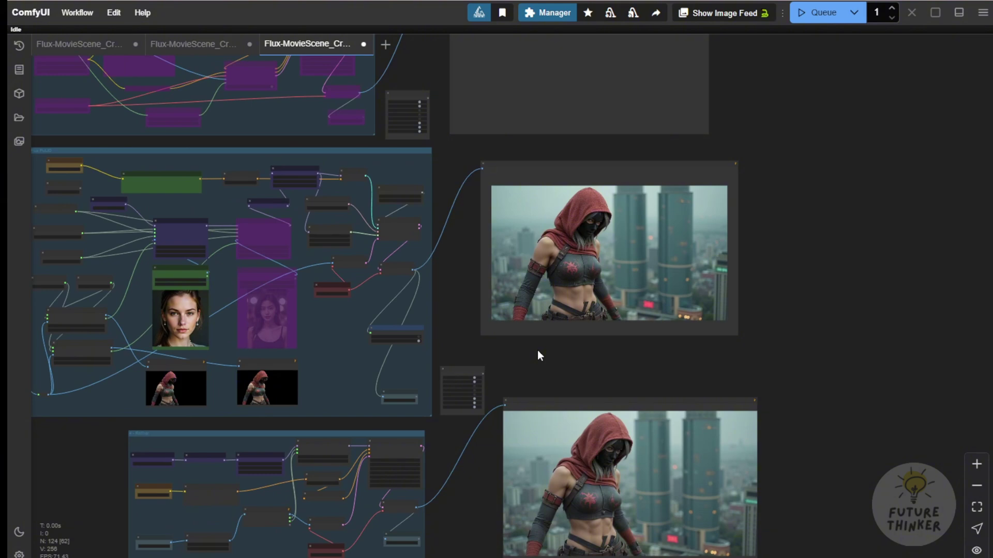
{"action": "scroll", "coordinate": [538, 336], "scroll_direction": "up", "scroll_amount": 4}
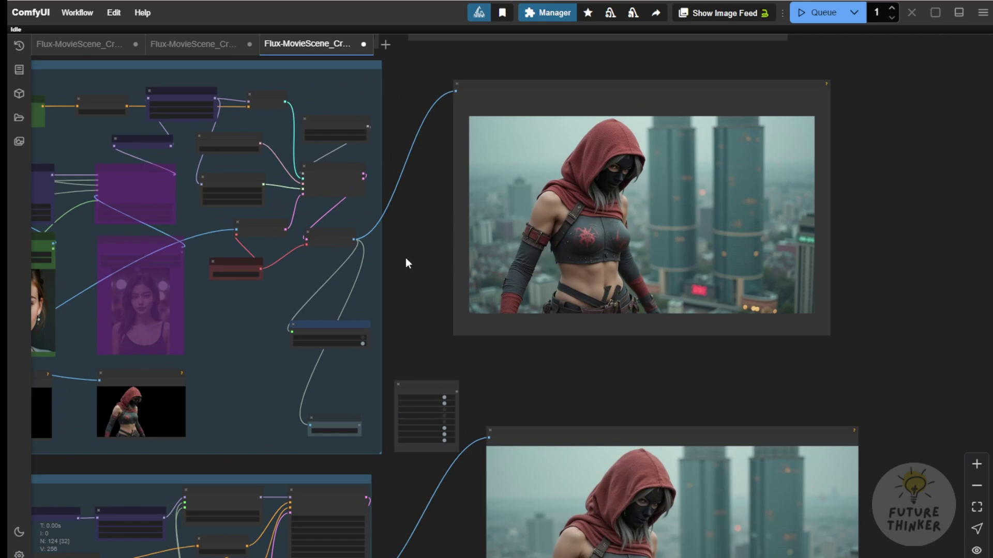
{"action": "left_click_drag", "start_coordinate": [416, 262], "coordinate": [327, 326]}
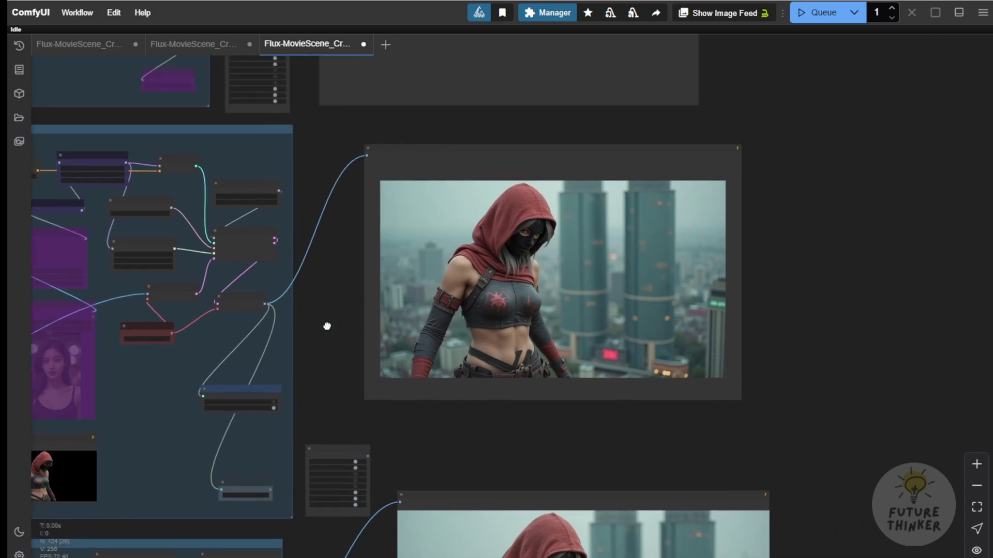
{"action": "scroll", "coordinate": [554, 236], "scroll_direction": "up", "scroll_amount": 3}
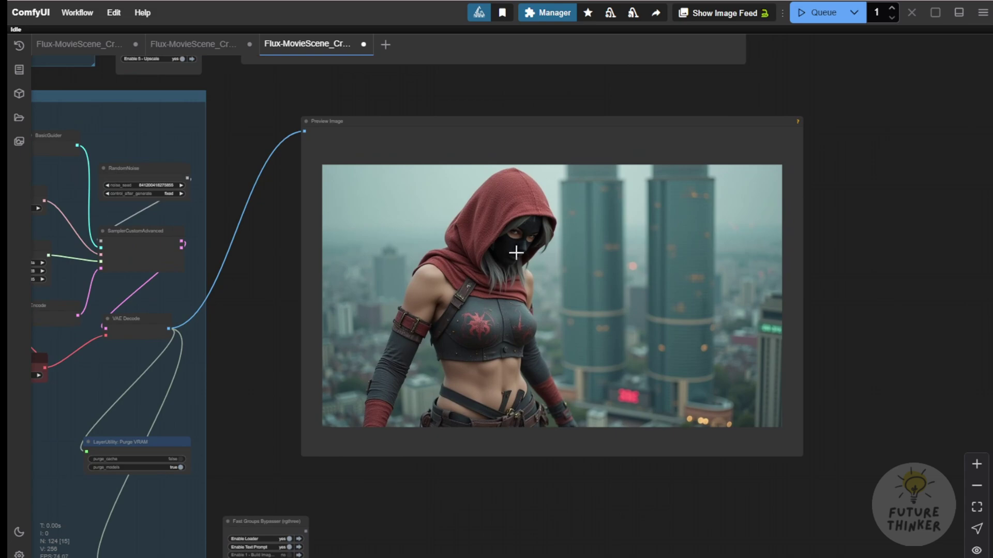
{"action": "scroll", "coordinate": [516, 253], "scroll_direction": "down", "scroll_amount": 4}
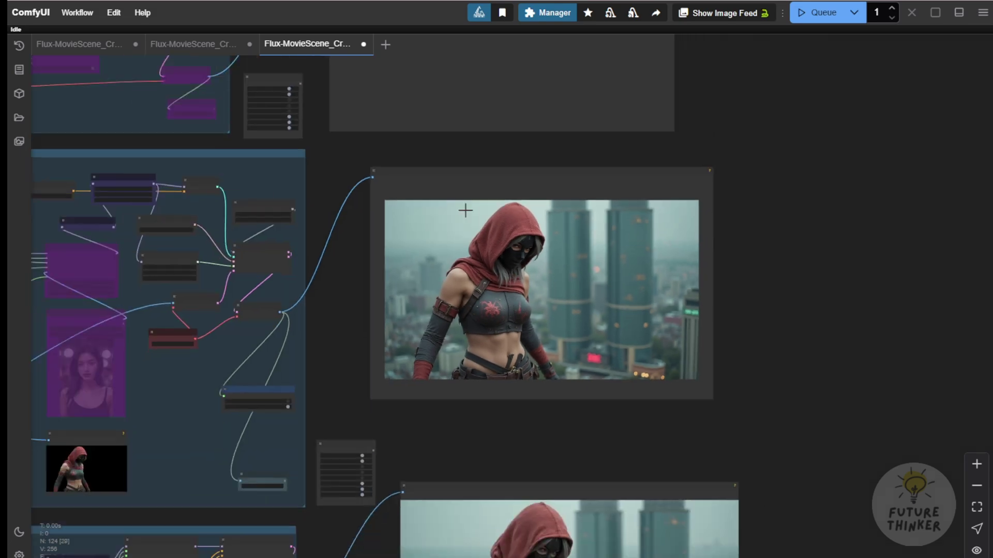
Step: In the ACE Plus workflow, disable the Create Masking, Create Canva, Ace Plux_Image Crop and 3 - ACE Plus Portrait Face Change groups in the Fast Groups Bypasser
{"action": "left_click", "coordinate": [192, 44]}
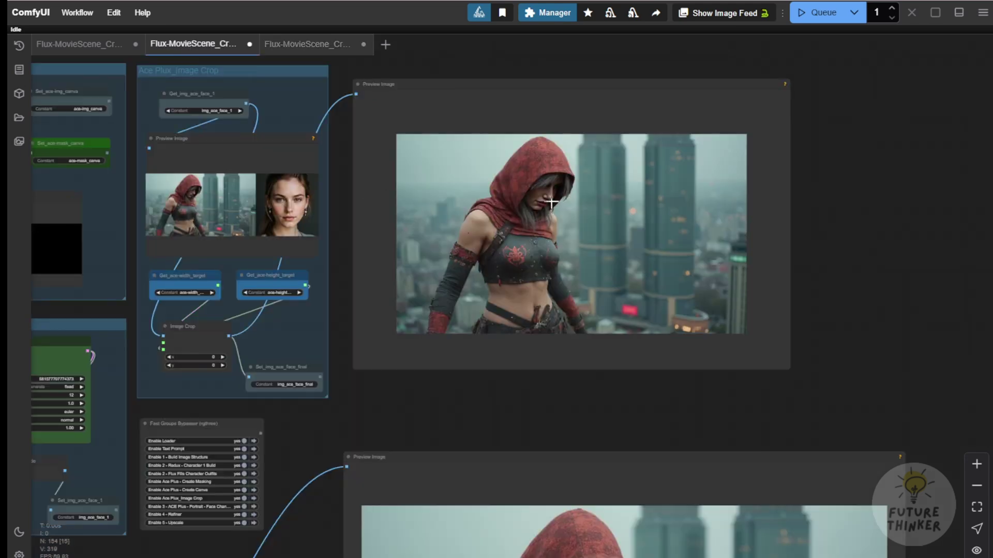
{"action": "scroll", "coordinate": [549, 156], "scroll_direction": "down", "scroll_amount": 3}
{"action": "left_click_drag", "start_coordinate": [429, 82], "coordinate": [639, 351]}
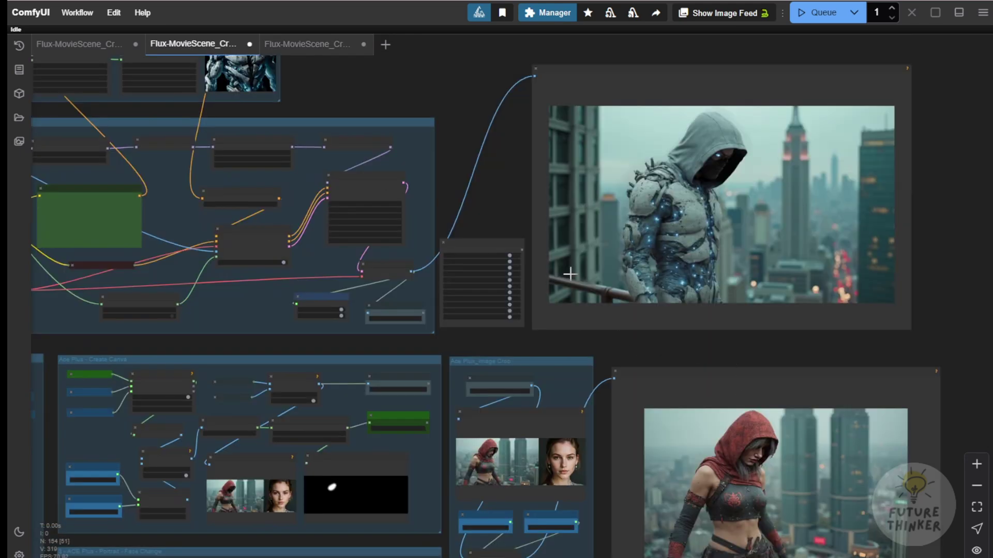
{"action": "scroll", "coordinate": [501, 192], "scroll_direction": "up", "scroll_amount": 5}
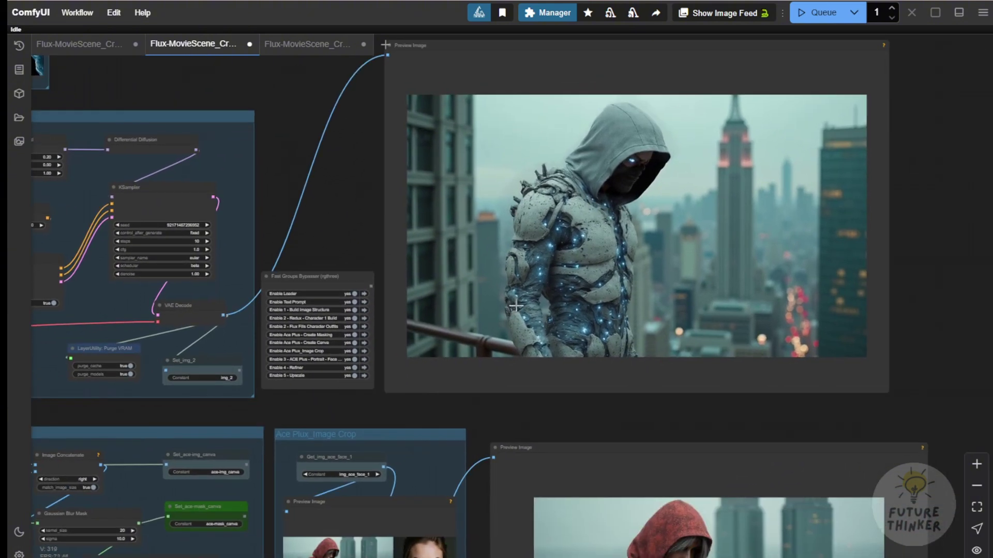
{"action": "scroll", "coordinate": [599, 151], "scroll_direction": "up", "scroll_amount": 3}
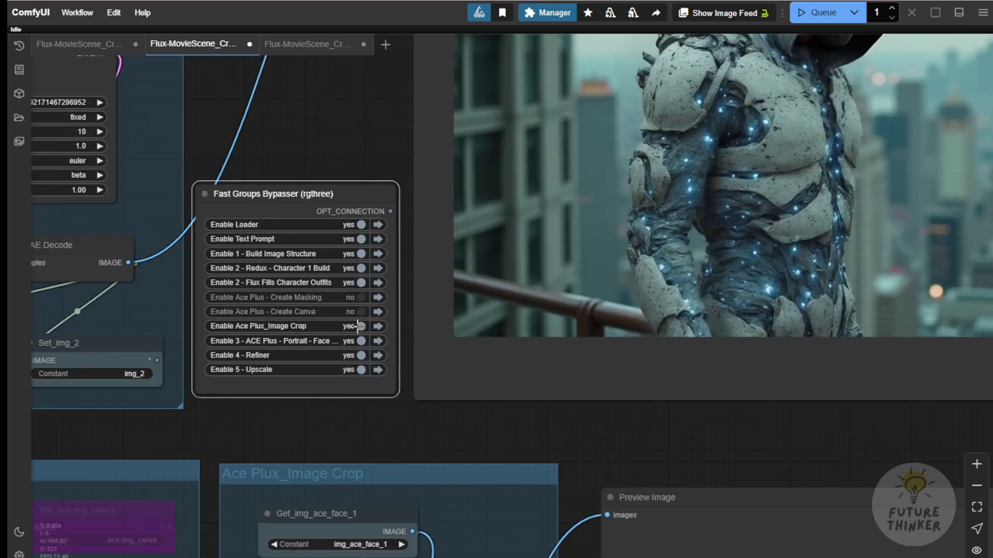
{"action": "left_click", "coordinate": [360, 326]}
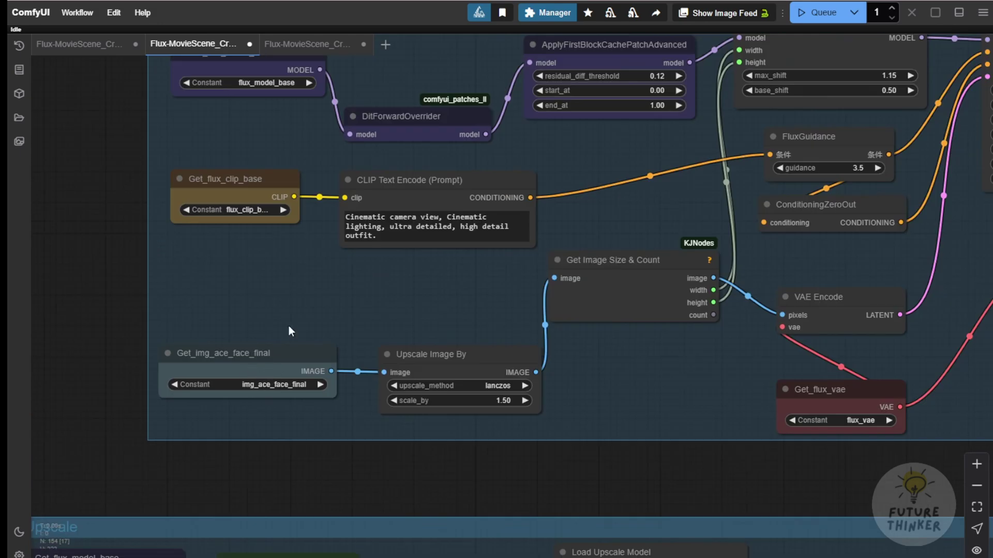
Step: Set the image source feeding the 4 - Refiner group's Upscale Image By node to img_2
{"action": "scroll", "coordinate": [288, 331], "scroll_direction": "down", "scroll_amount": 2}
{"action": "left_click_drag", "start_coordinate": [289, 331], "coordinate": [231, 402]}
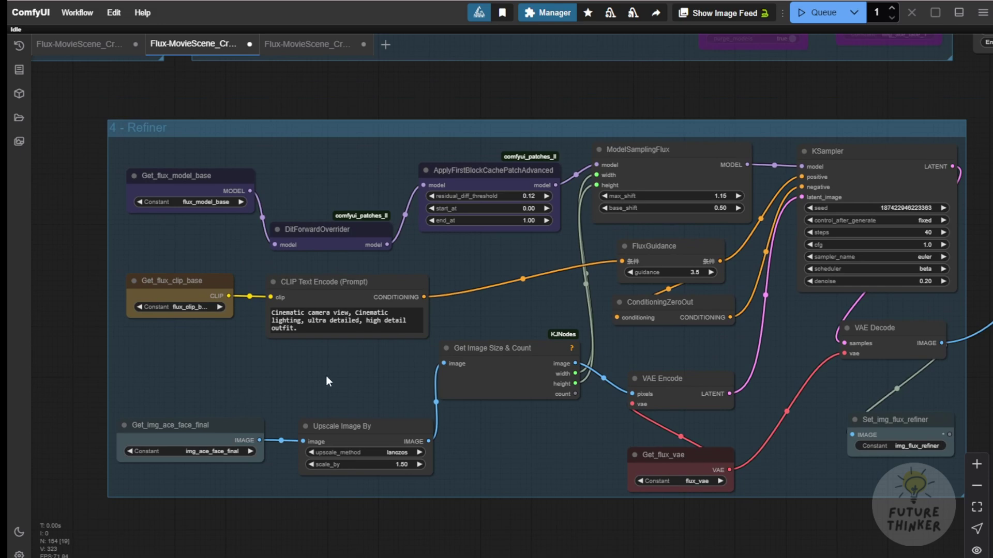
{"action": "left_click", "coordinate": [209, 451]}
{"action": "left_click", "coordinate": [228, 498]}
{"action": "scroll", "coordinate": [361, 492], "scroll_direction": "down", "scroll_amount": 4}
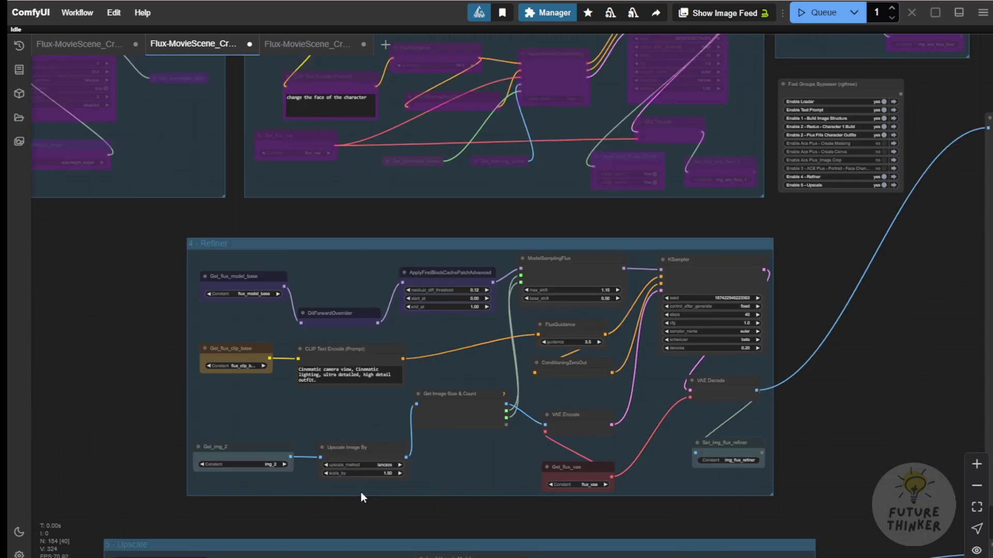
Step: Queue the ACE Plus workflow with the face-change groups bypassed and view the refined and upscaled images
{"action": "left_click_drag", "start_coordinate": [361, 492], "coordinate": [209, 448]}
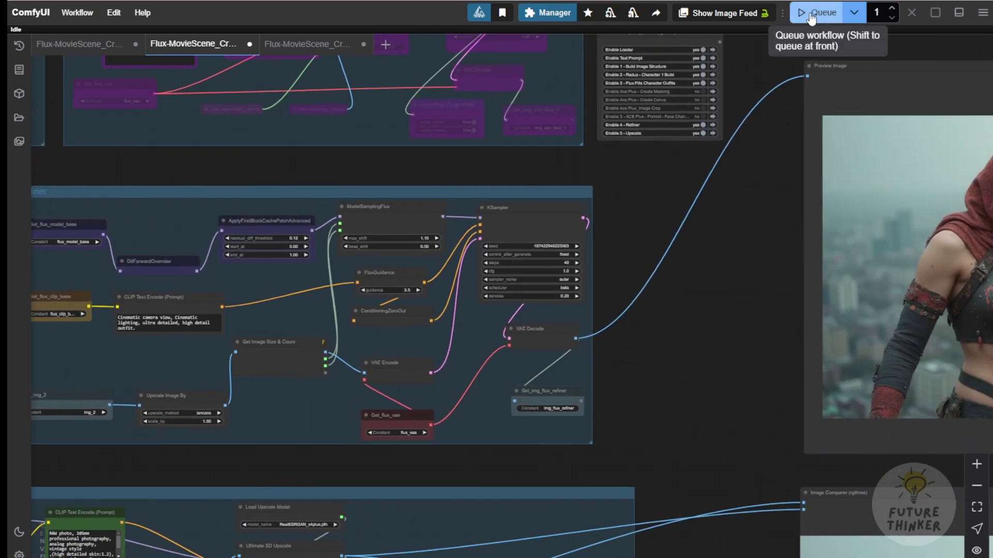
{"action": "left_click", "coordinate": [811, 16]}
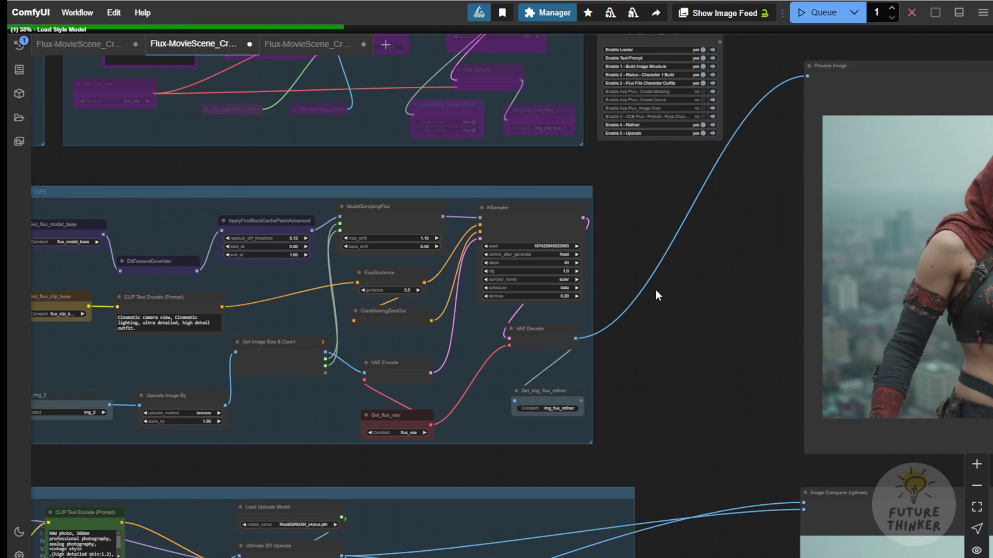
{"action": "scroll", "coordinate": [656, 290], "scroll_direction": "down", "scroll_amount": 4}
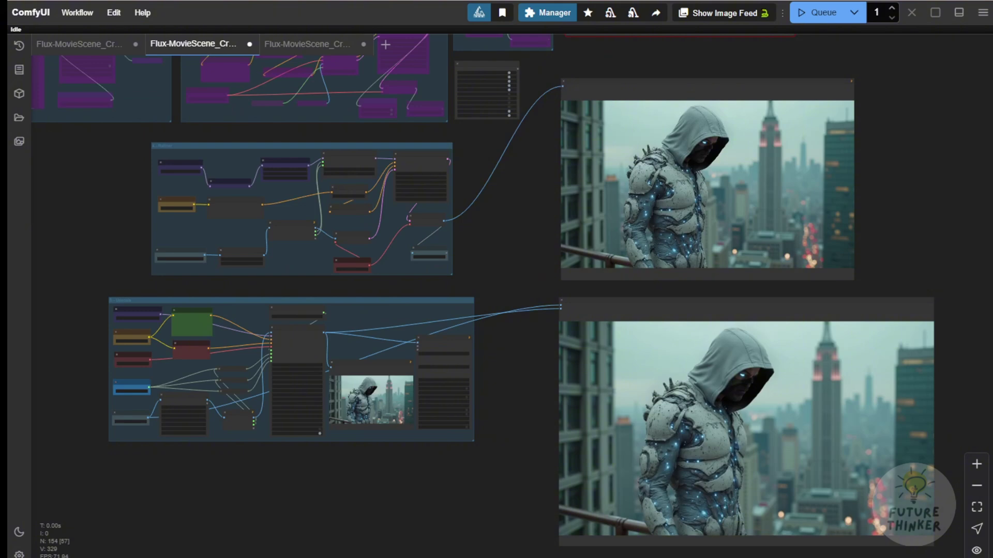
Step: Compare the refined and upscaled images of the hooded armored character's face up close in the ACE Plus workflow's Image Comparer
{"action": "left_click_drag", "start_coordinate": [893, 162], "coordinate": [833, 215]}
{"action": "scroll", "coordinate": [457, 403], "scroll_direction": "up", "scroll_amount": 4}
{"action": "left_click_drag", "start_coordinate": [457, 402], "coordinate": [202, 215]}
{"action": "scroll", "coordinate": [463, 240], "scroll_direction": "up", "scroll_amount": 6}
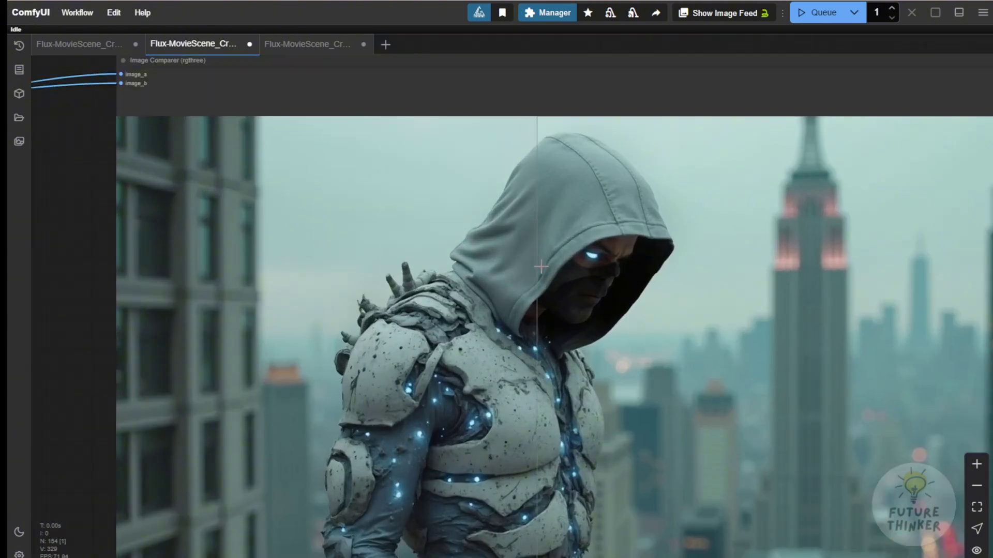
{"action": "scroll", "coordinate": [523, 276], "scroll_direction": "down", "scroll_amount": 2}
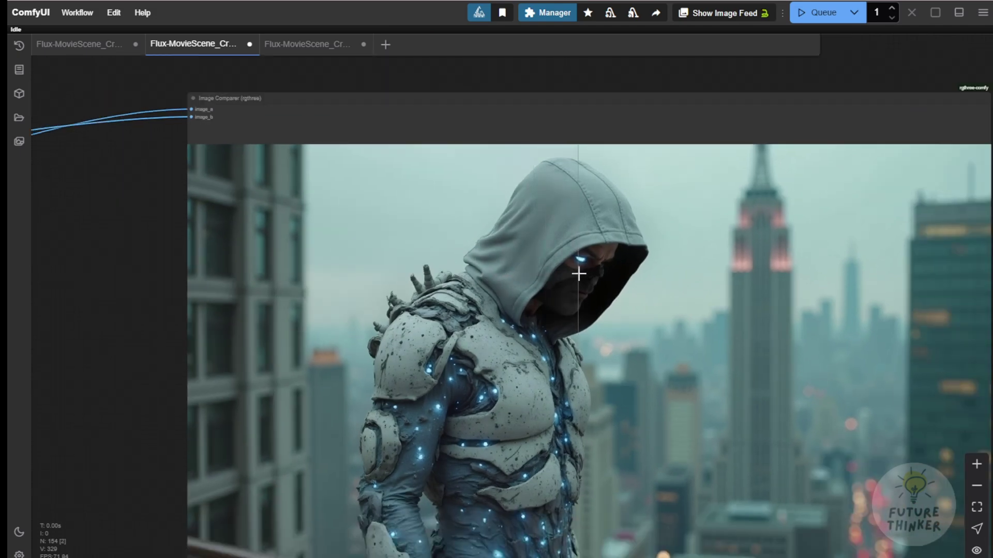
{"action": "scroll", "coordinate": [430, 307], "scroll_direction": "up", "scroll_amount": 3}
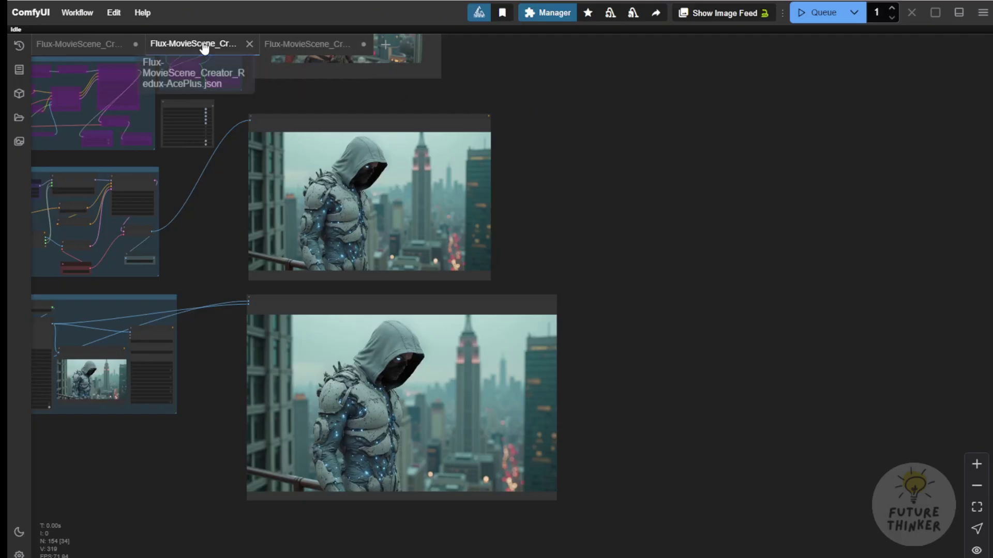
Step: Switch to the Flux PuLID workflow and examine the upscaled red-hooded ninja image in its Image Comparer
{"action": "left_click", "coordinate": [288, 44]}
{"action": "scroll", "coordinate": [569, 207], "scroll_direction": "down", "scroll_amount": 5}
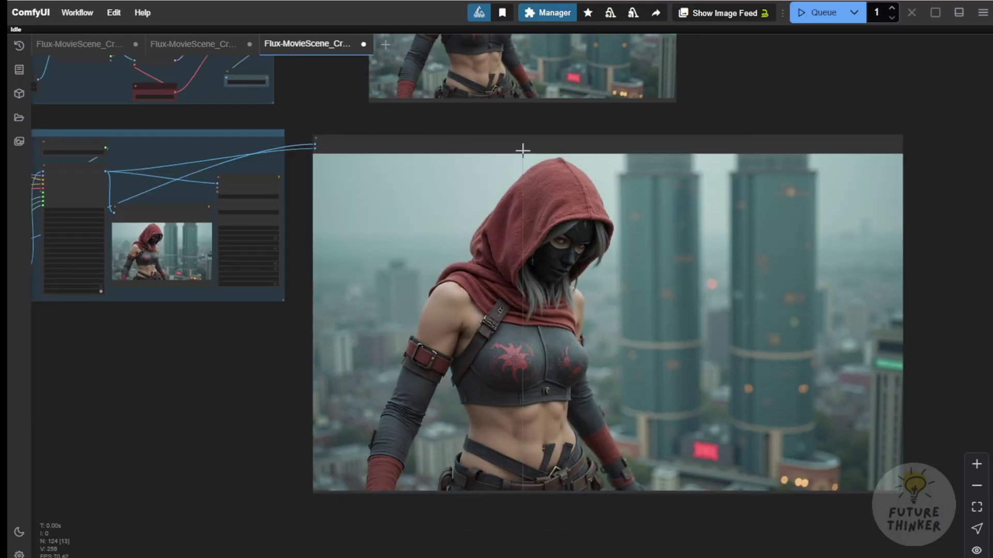
{"action": "left_click_drag", "start_coordinate": [693, 86], "coordinate": [738, 234]}
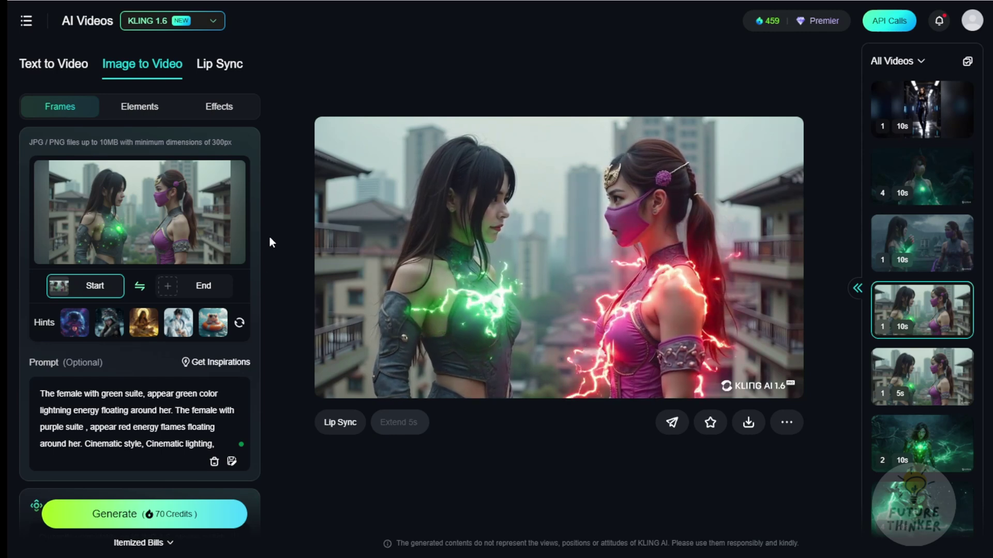
Step: In Kling AI, review the green and red energy video's prompt, and open the combat video to inspect its Elements reference images
{"action": "left_click_drag", "start_coordinate": [42, 394], "coordinate": [221, 445]}
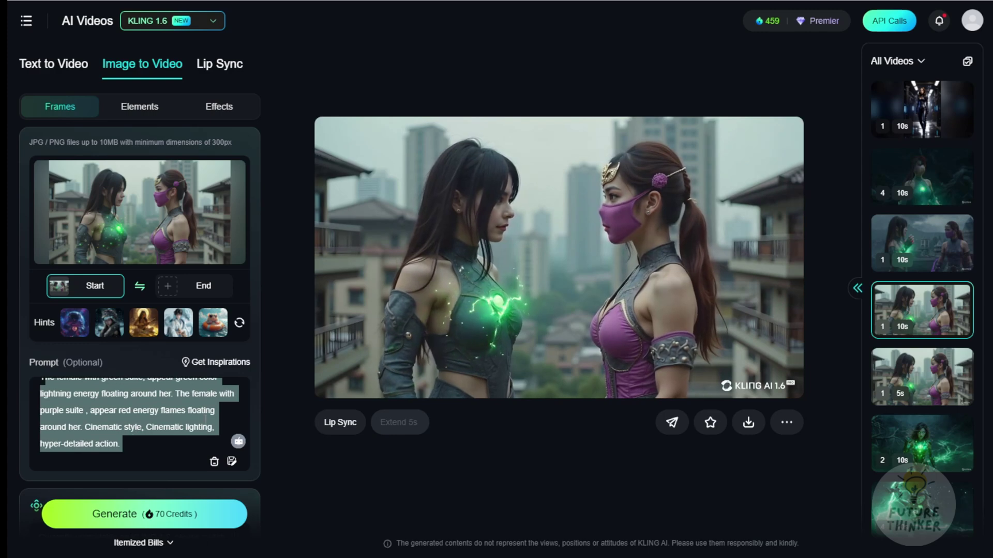
{"action": "left_click", "coordinate": [441, 484]}
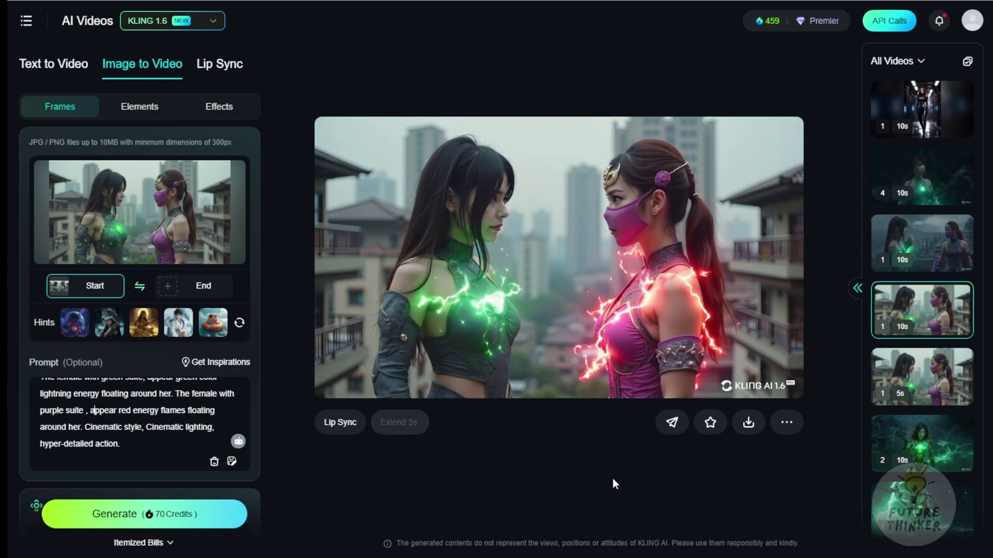
{"action": "left_click", "coordinate": [927, 240]}
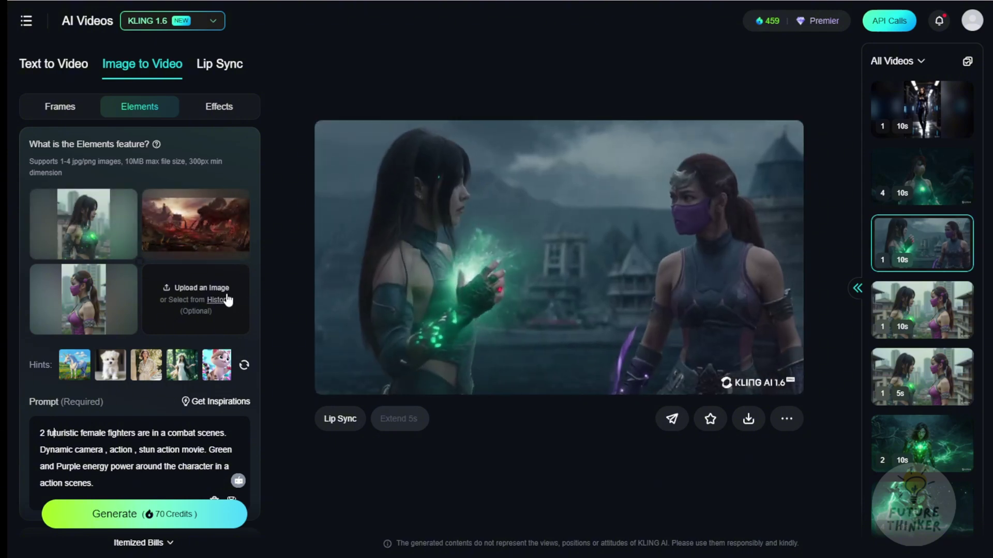
{"action": "left_click", "coordinate": [62, 226]}
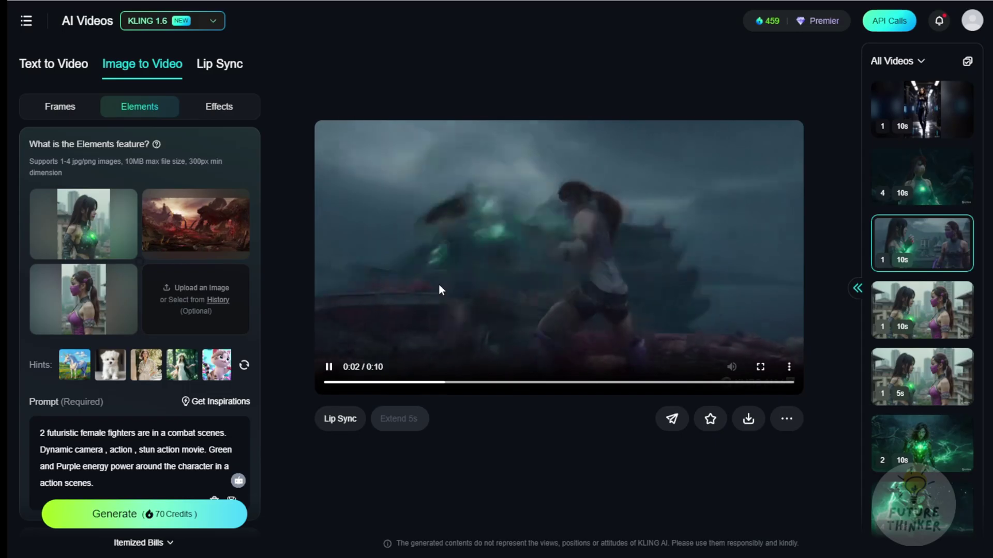
{"action": "mouse_move", "coordinate": [85, 210]}
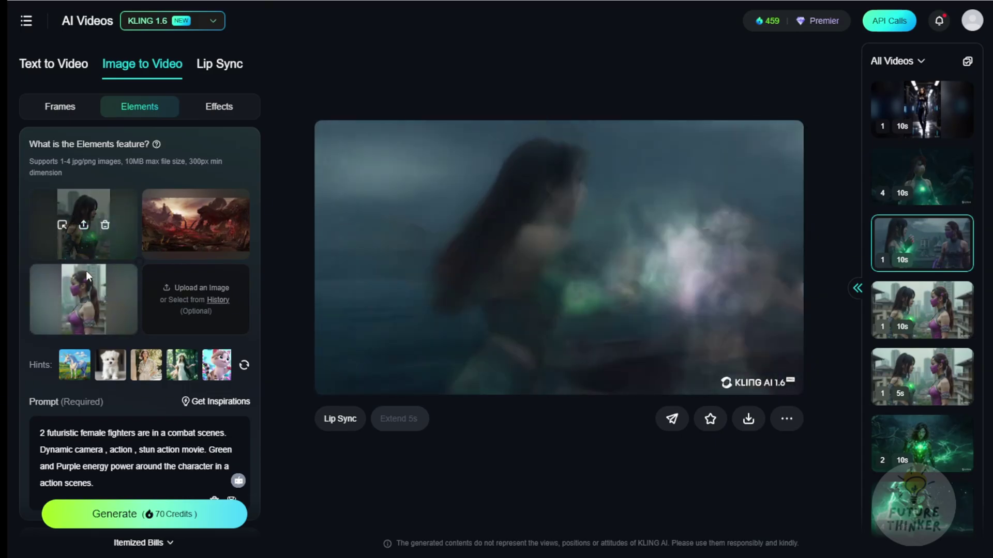
{"action": "mouse_move", "coordinate": [87, 314]}
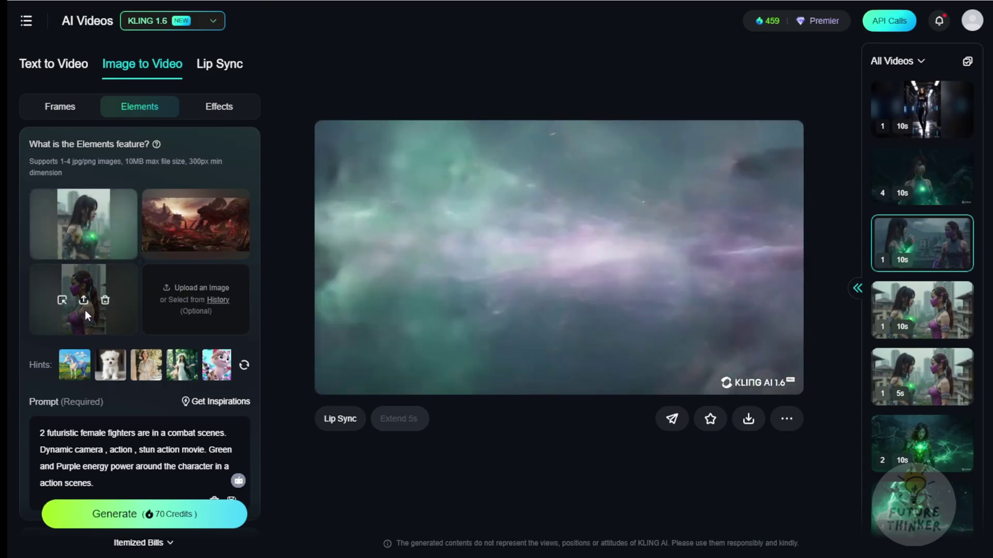
{"action": "mouse_move", "coordinate": [167, 233]}
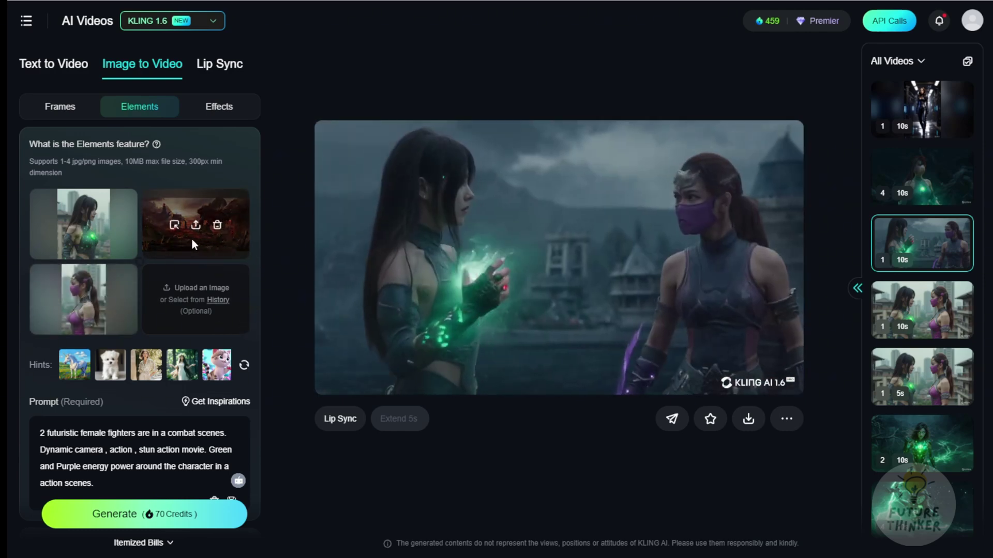
Step: Play the 10-second video of the blue and purple karate artists and scrub to 0:08 to examine the faces
{"action": "mouse_move", "coordinate": [722, 390]}
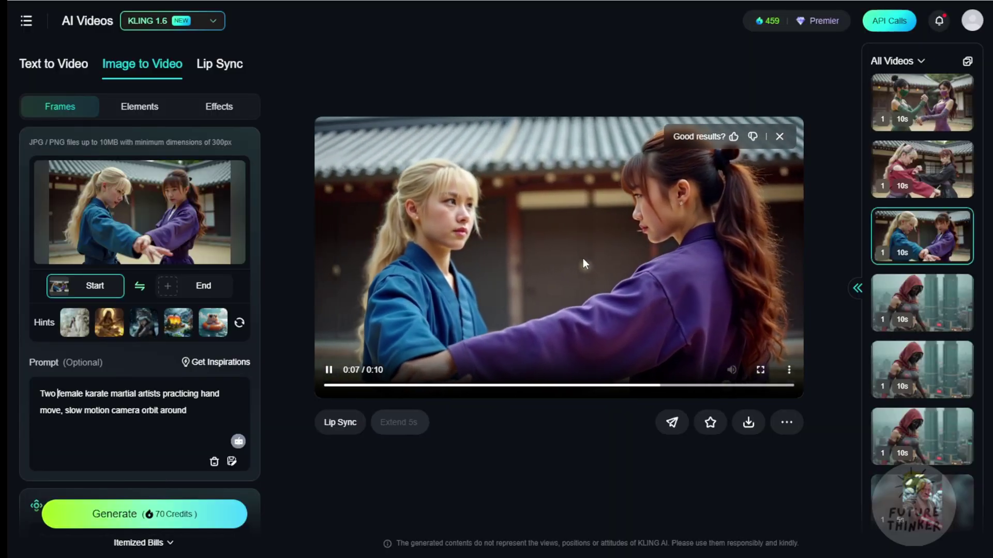
{"action": "mouse_move", "coordinate": [122, 234]}
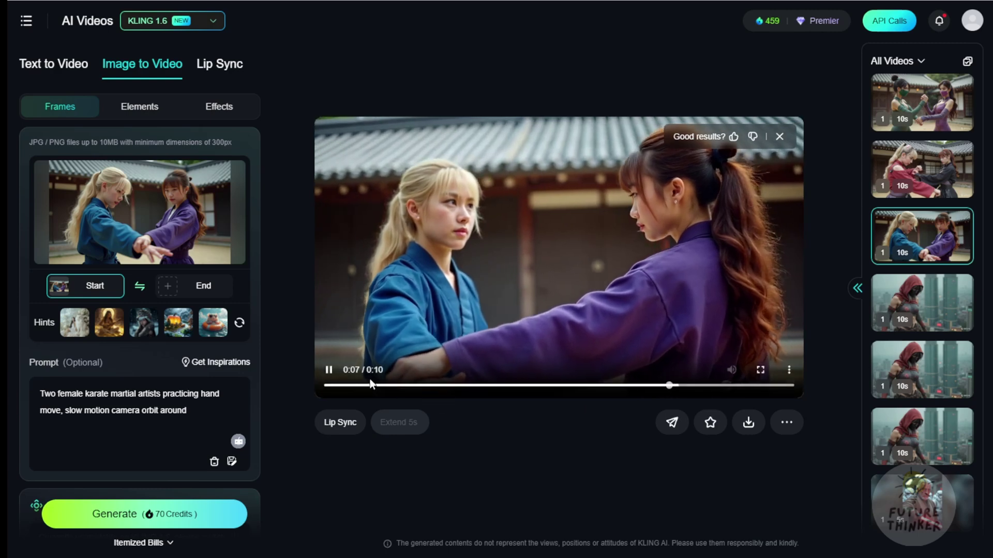
{"action": "key", "text": "space"}
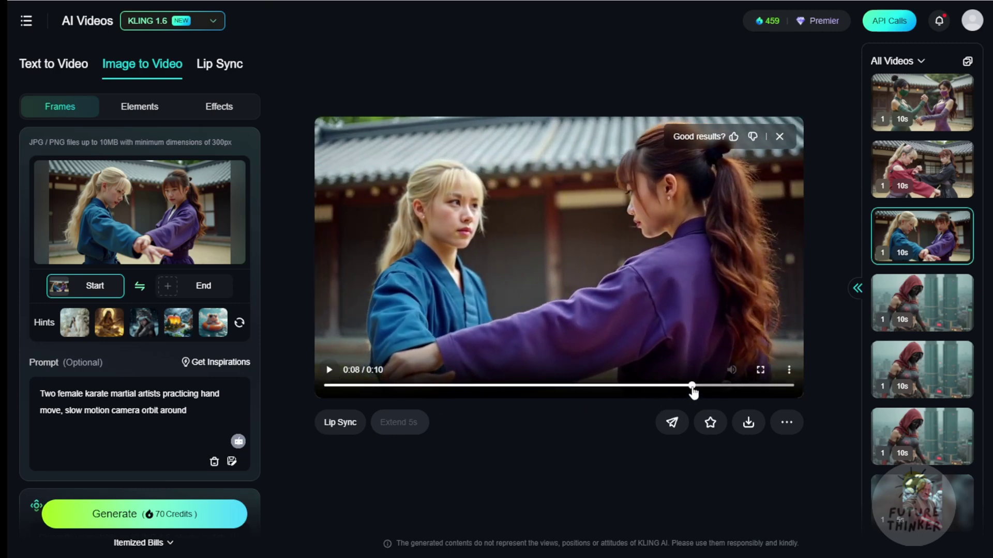
{"action": "left_click_drag", "start_coordinate": [693, 392], "coordinate": [725, 401]}
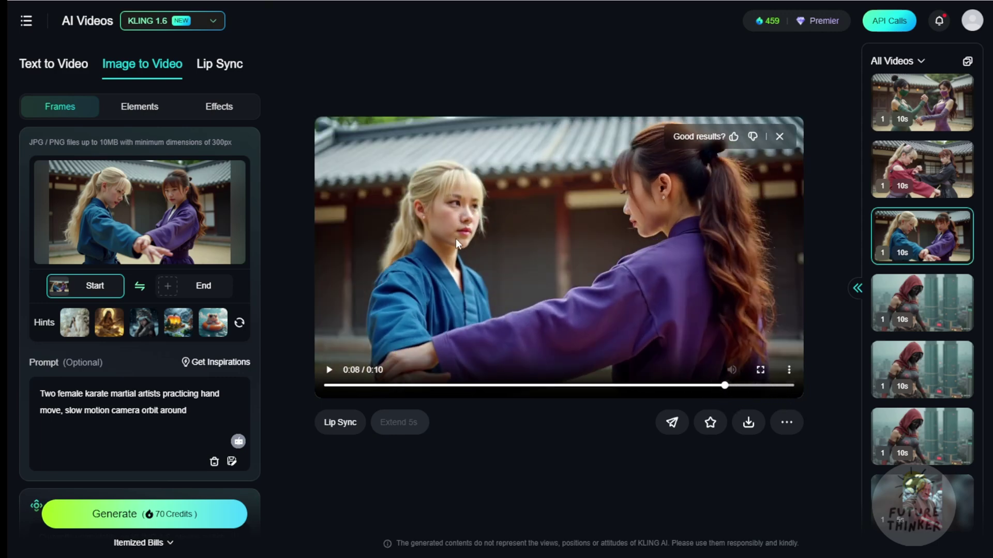
{"action": "left_click", "coordinate": [329, 370]}
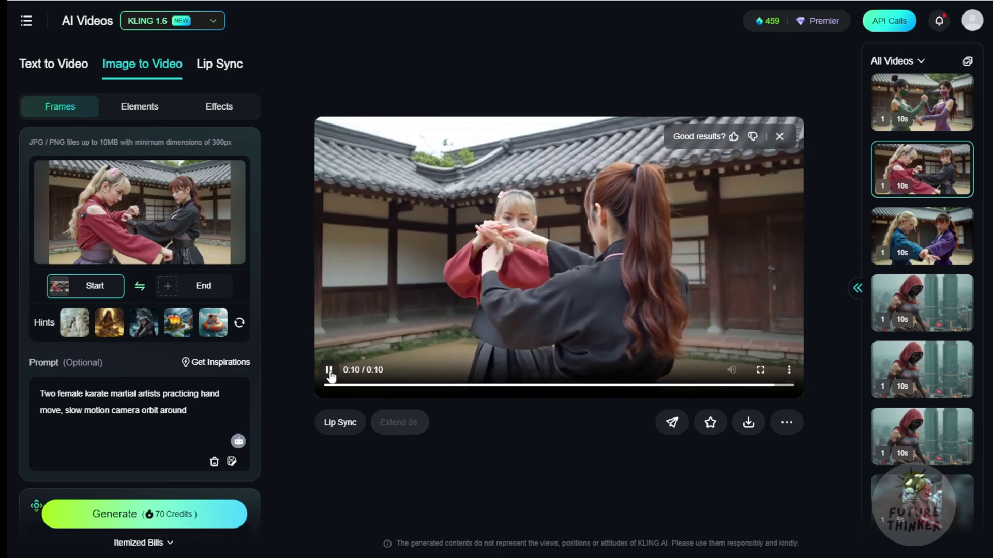
Step: Scrub through the 10-second video of the red and black karate artists to examine their faces and hand moves
{"action": "left_click_drag", "start_coordinate": [720, 391], "coordinate": [730, 392]}
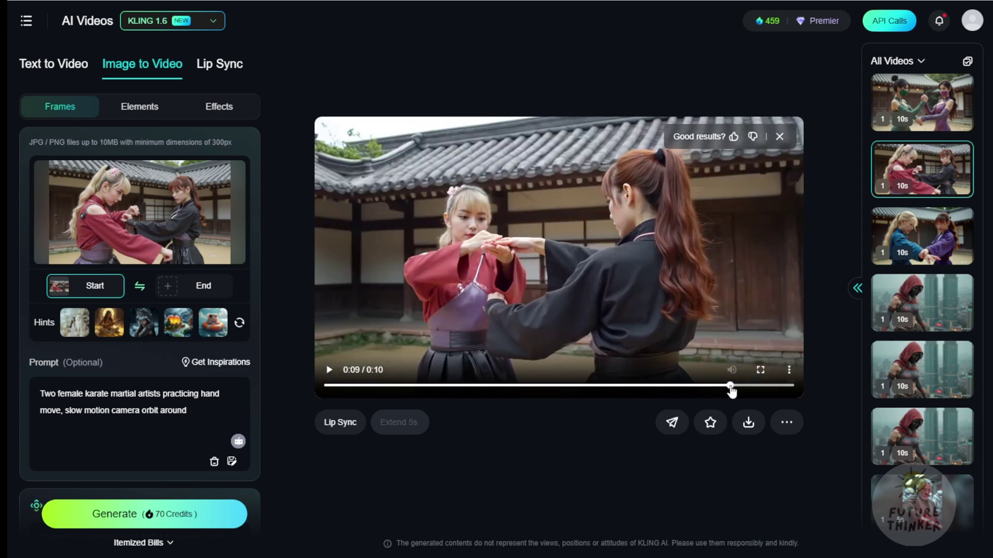
{"action": "left_click", "coordinate": [486, 249]}
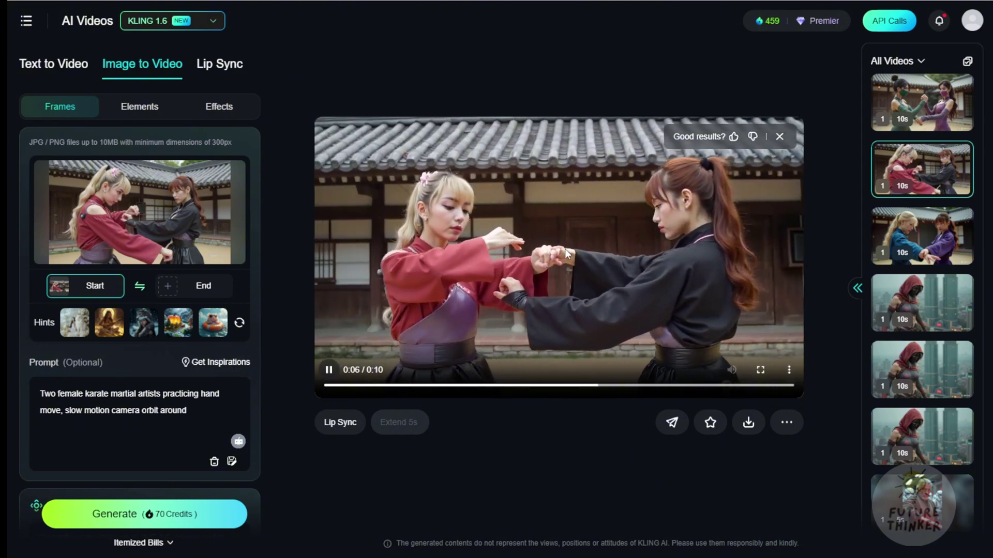
{"action": "left_click_drag", "start_coordinate": [650, 386], "coordinate": [691, 386]}
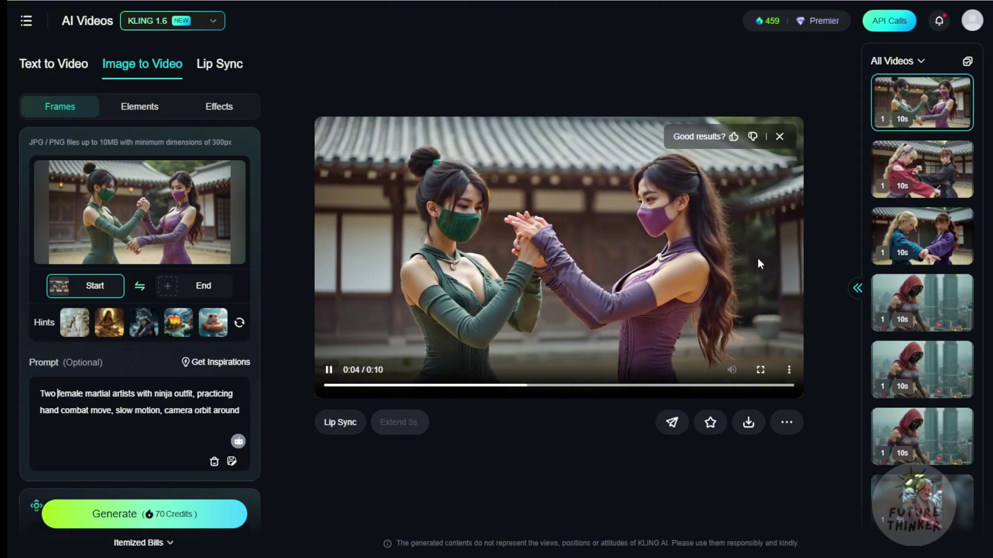
Step: Open the first two red-hooded ninja videos and review their Assassin's Creed style prompts and rooftop jumps
{"action": "left_click", "coordinate": [921, 302]}
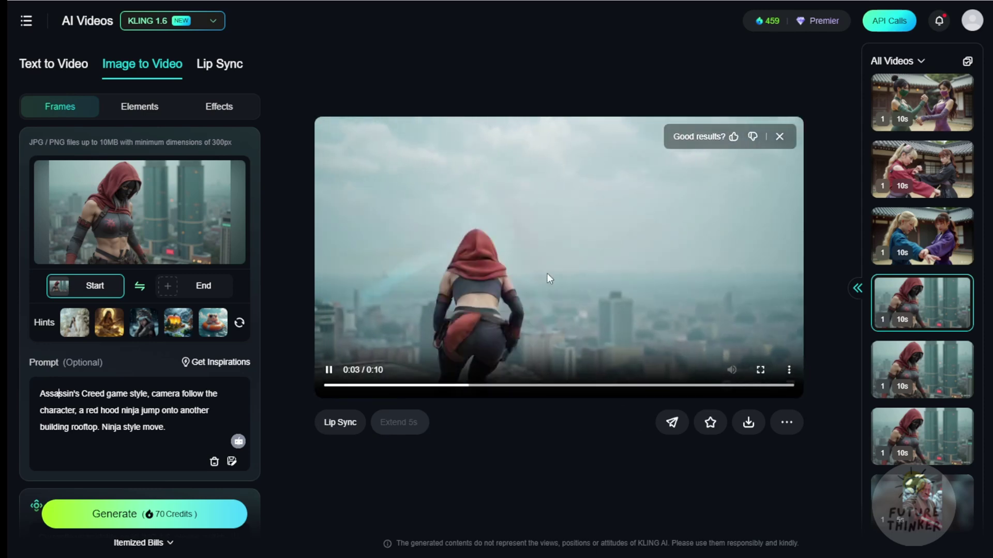
{"action": "left_click_drag", "start_coordinate": [41, 394], "coordinate": [156, 394]}
{"action": "left_click", "coordinate": [939, 382]}
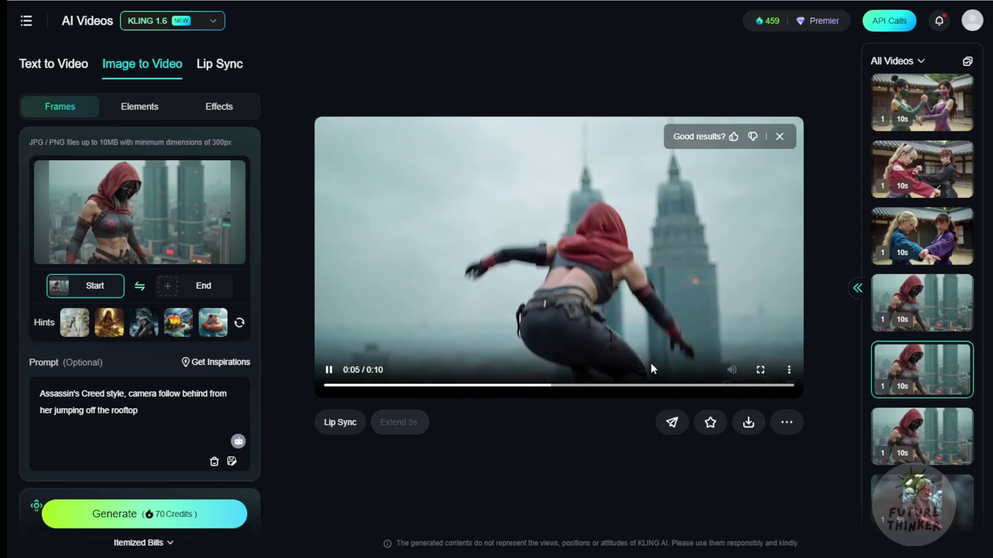
Step: Open the red-hooded ninja video with the "A movie scene" prompt, pause it and scrub past 0:07 to examine the jump
{"action": "left_click", "coordinate": [937, 434]}
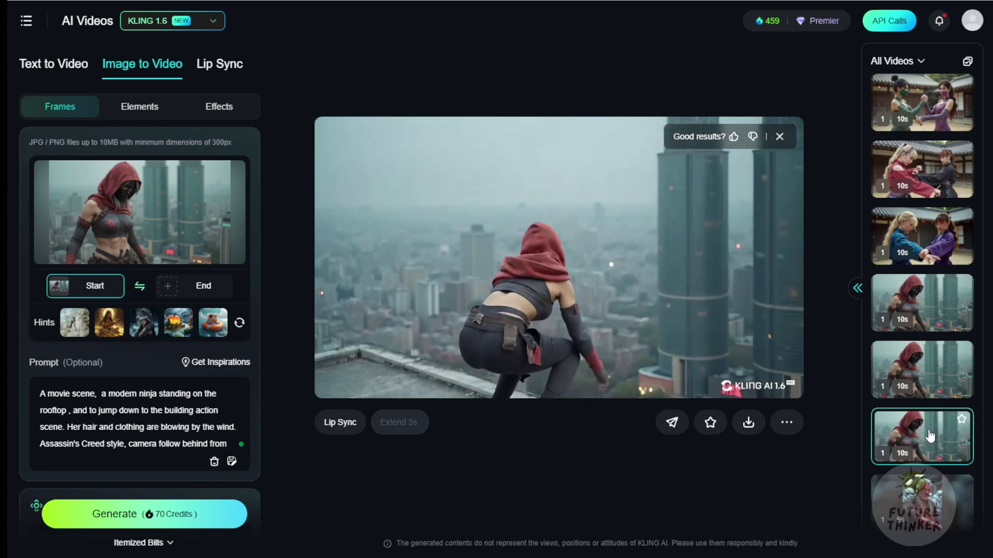
{"action": "mouse_move", "coordinate": [509, 241]}
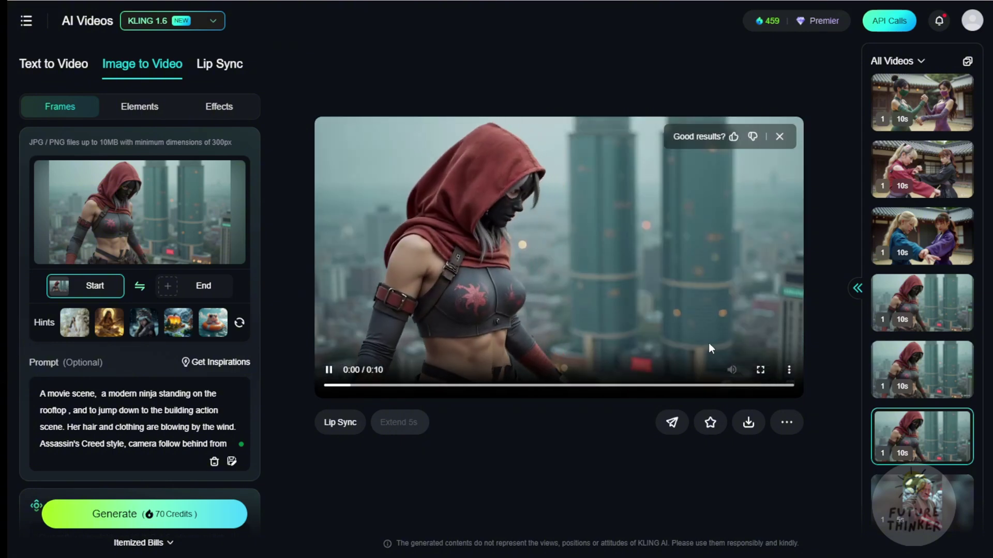
{"action": "left_click", "coordinate": [329, 371]}
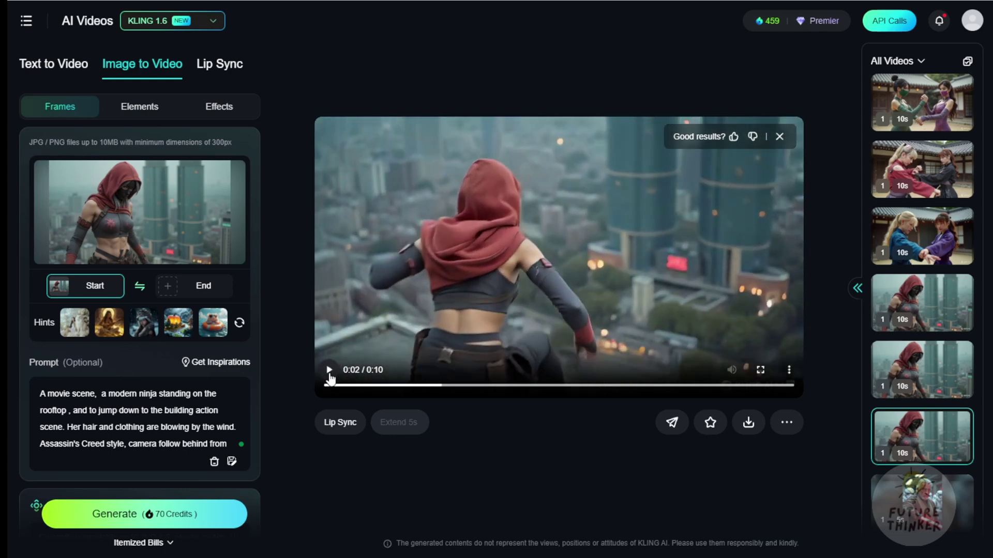
{"action": "left_click", "coordinate": [677, 386]}
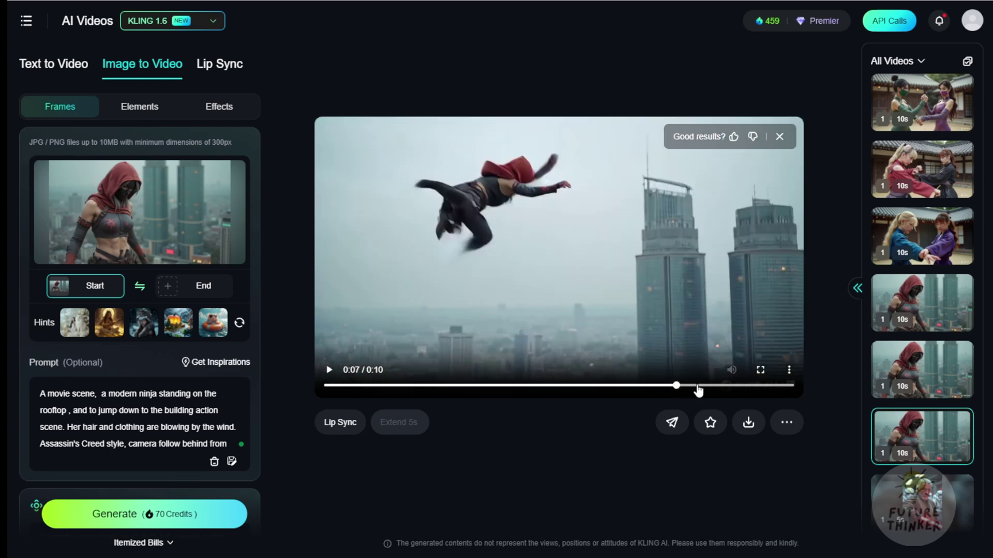
{"action": "left_click", "coordinate": [707, 385]}
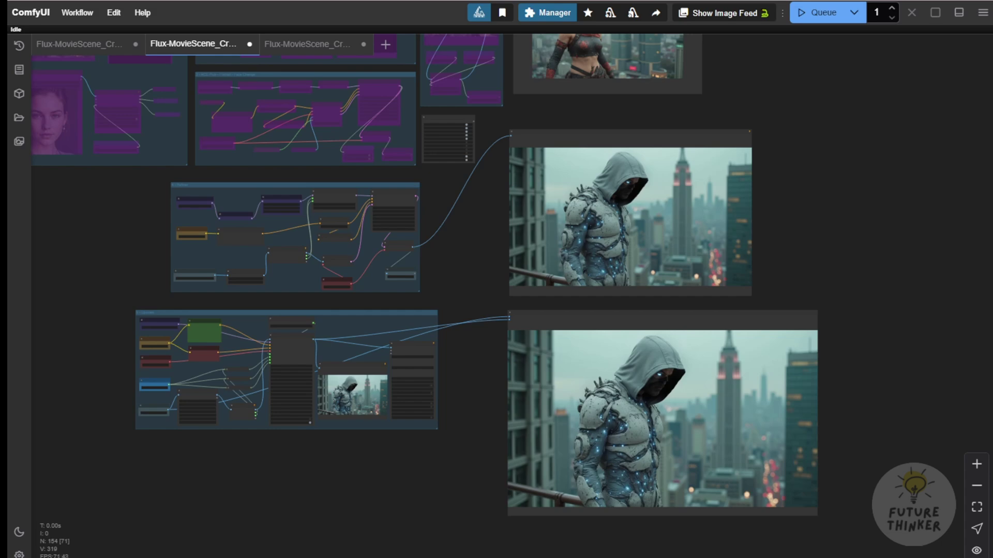
Step: Return to ComfyUI and review the ACE Plus workflow's groups and preview images, from the upscaled result back to the outfit change
{"action": "scroll", "coordinate": [530, 459], "scroll_direction": "down", "scroll_amount": 3}
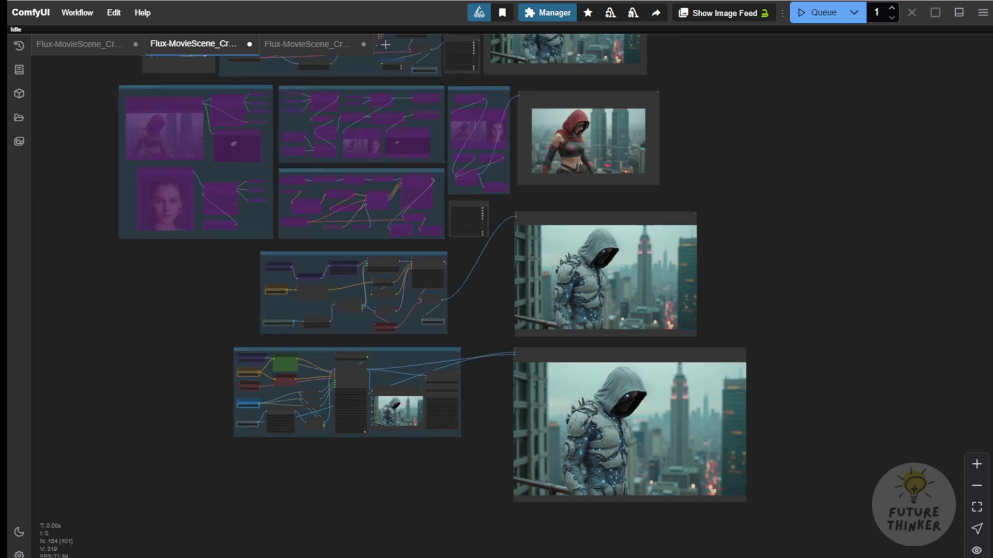
{"action": "left_click_drag", "start_coordinate": [470, 311], "coordinate": [499, 446]}
{"action": "scroll", "coordinate": [644, 285], "scroll_direction": "up", "scroll_amount": 2}
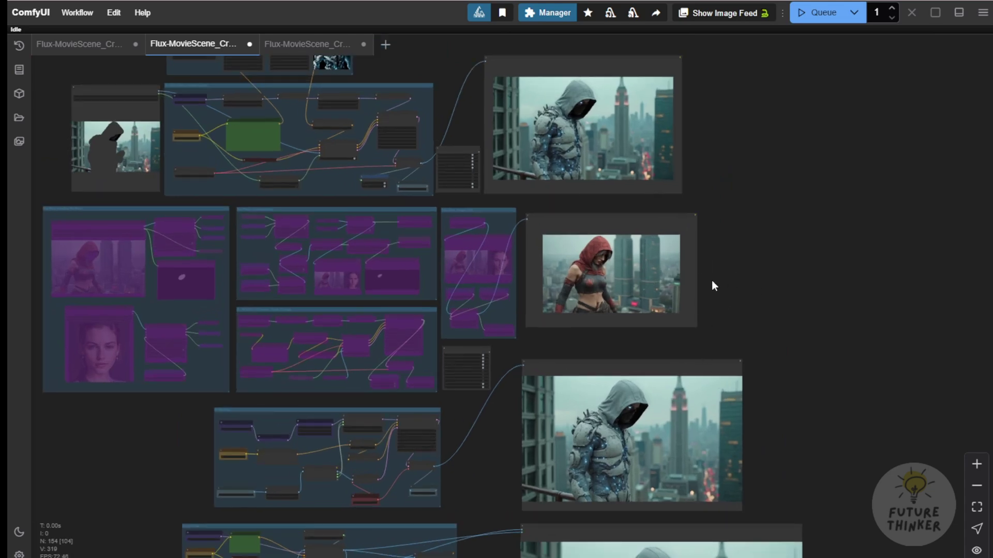
{"action": "left_click_drag", "start_coordinate": [712, 281], "coordinate": [740, 359]}
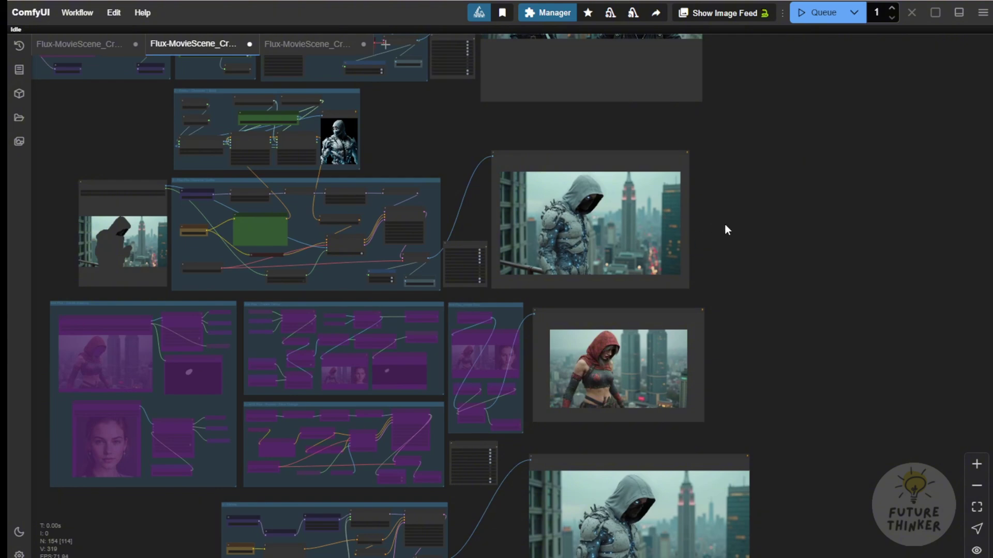
{"action": "left_click_drag", "start_coordinate": [724, 224], "coordinate": [653, 321]}
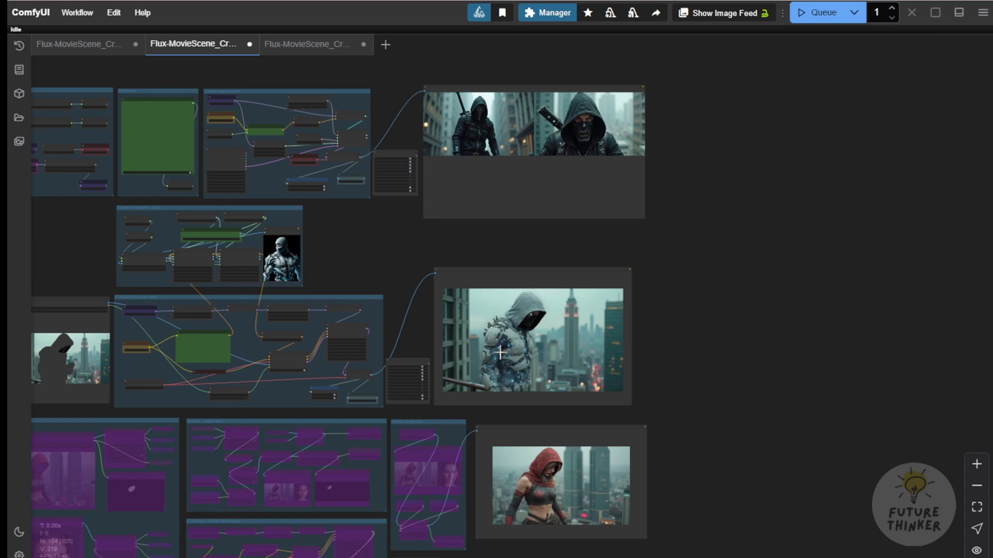
{"action": "scroll", "coordinate": [525, 357], "scroll_direction": "up", "scroll_amount": 5}
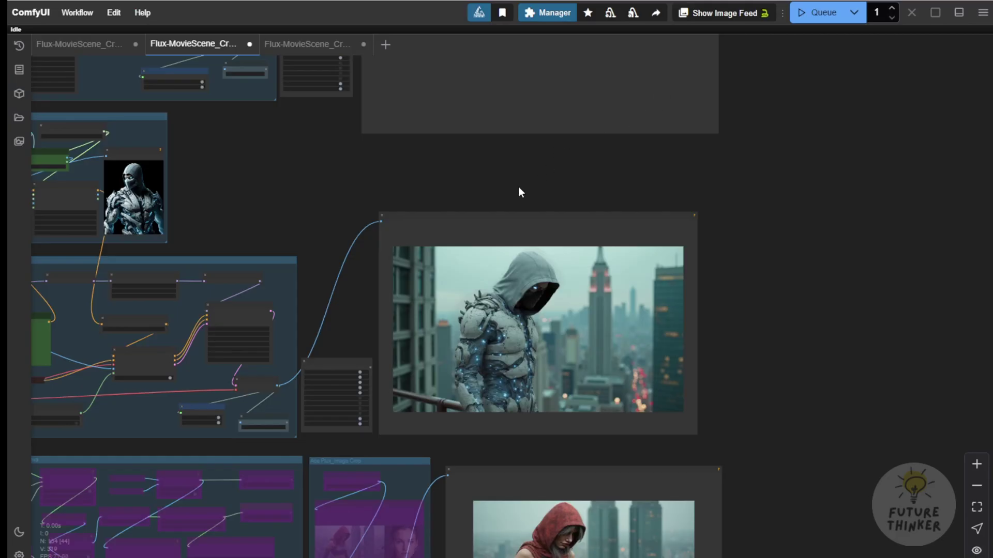
Step: In the Flux PuLID workflow, examine the red-hooded ninja's face up close in the Flux PuLID Preview Image
{"action": "scroll", "coordinate": [489, 196], "scroll_direction": "down", "scroll_amount": 5}
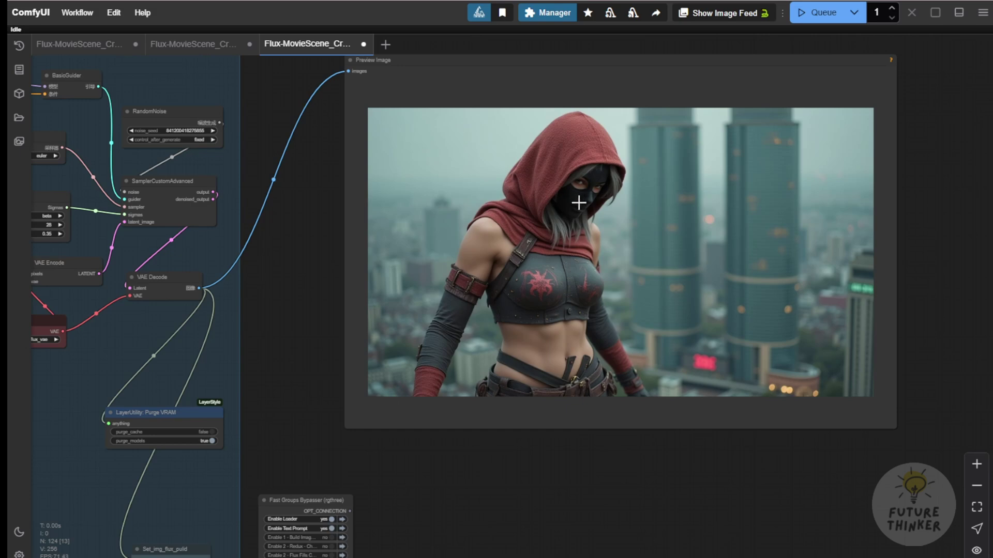
{"action": "scroll", "coordinate": [577, 220], "scroll_direction": "up", "scroll_amount": 3}
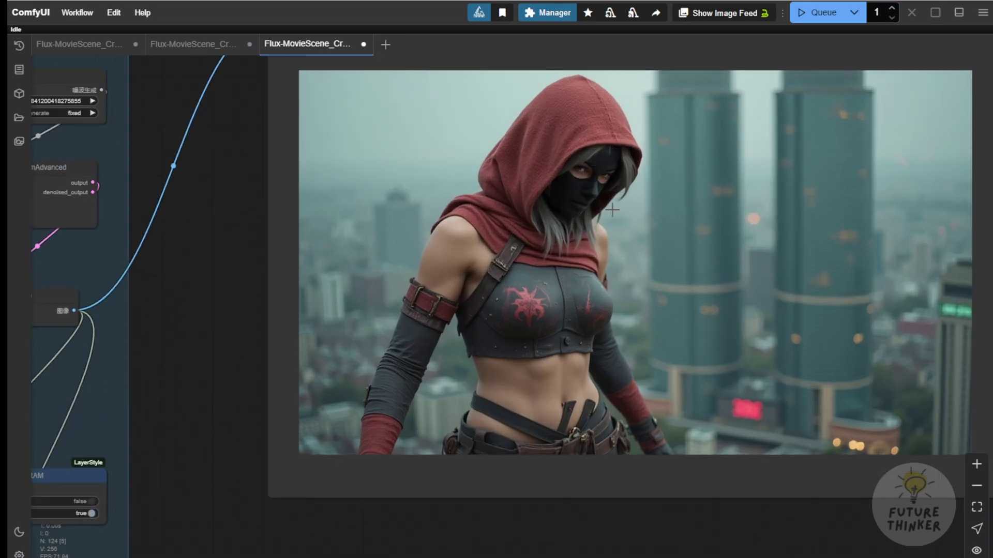
{"action": "scroll", "coordinate": [610, 213], "scroll_direction": "down", "scroll_amount": 3}
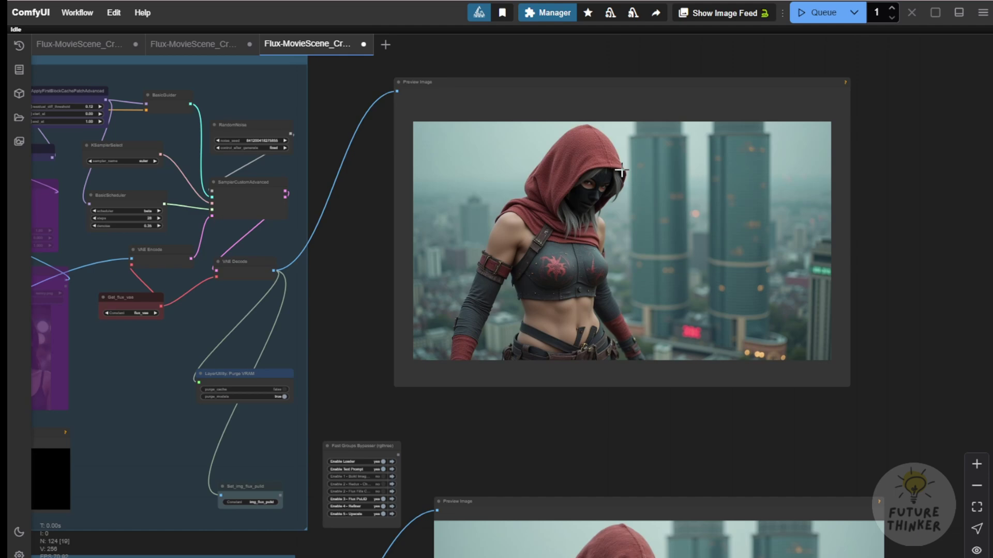
Step: Survey the whole Flux PuLID workflow, from the masked ninja input and face reference to the refined and upscaled previews
{"action": "scroll", "coordinate": [604, 180], "scroll_direction": "up", "scroll_amount": 2}
{"action": "scroll", "coordinate": [233, 180], "scroll_direction": "down", "scroll_amount": 1}
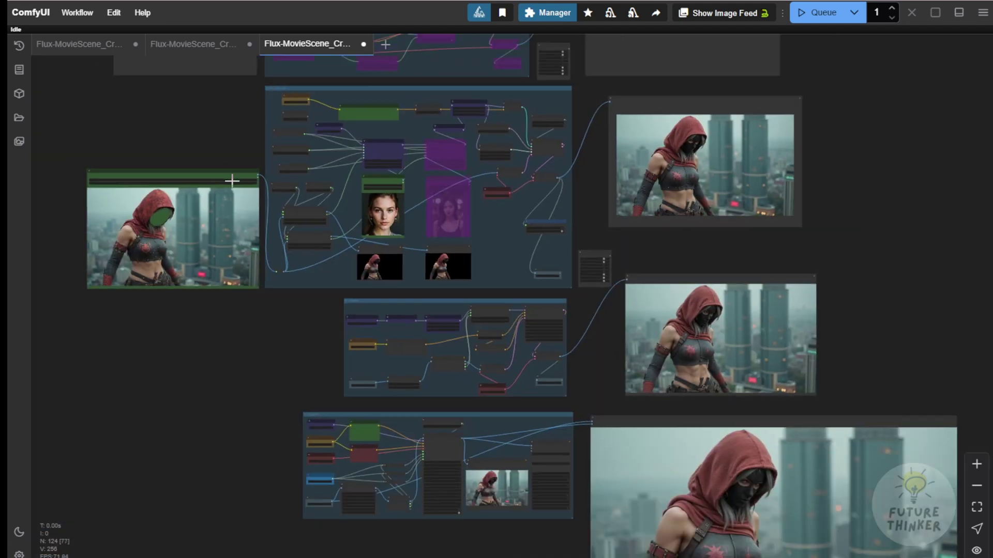
{"action": "left_click", "coordinate": [215, 46]}
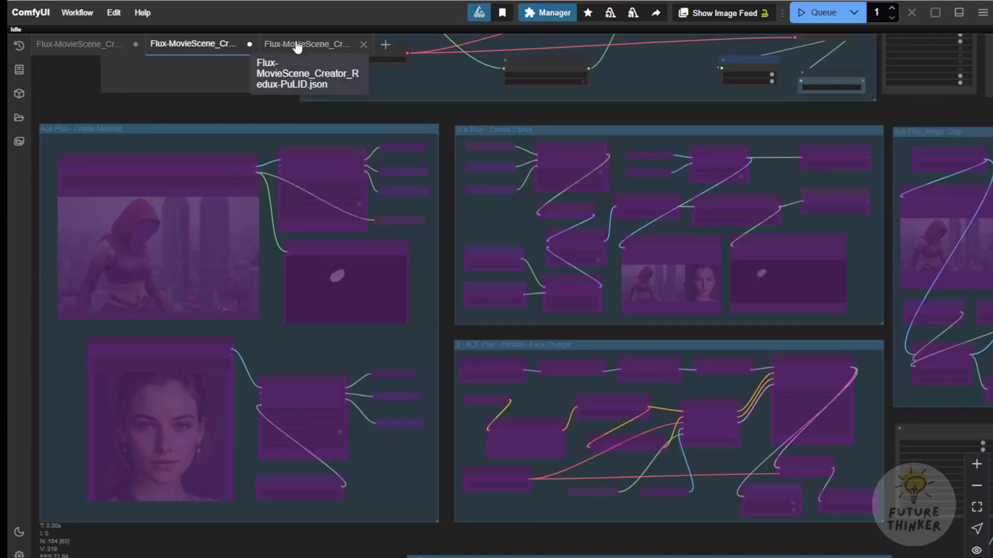
{"action": "left_click", "coordinate": [297, 46]}
{"action": "scroll", "coordinate": [427, 145], "scroll_direction": "down", "scroll_amount": 1}
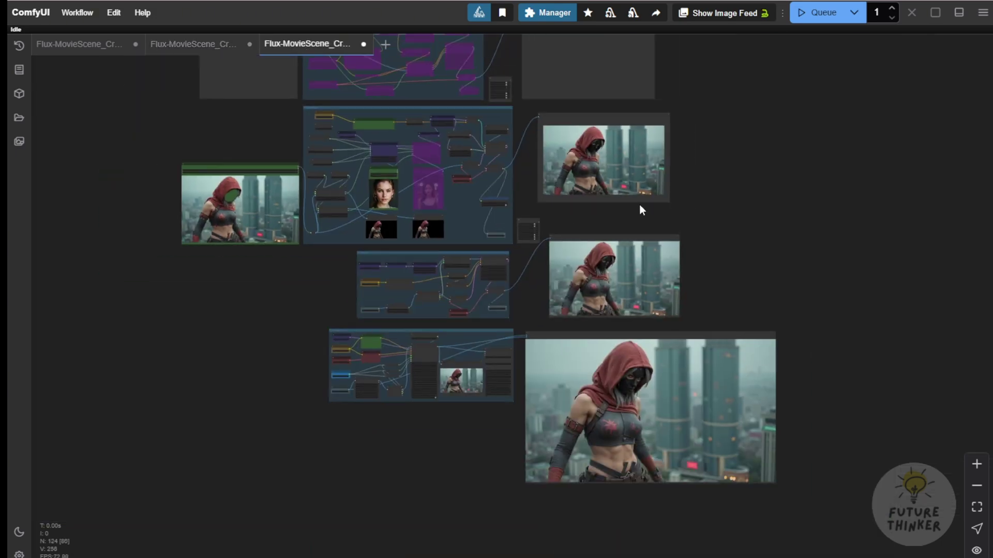
{"action": "left_click_drag", "start_coordinate": [723, 181], "coordinate": [740, 251]}
Step: Compare the first movie scene workflow's layout with the ACE Plus workflow's masking, canvas and face change groups and preview images
{"action": "left_click", "coordinate": [77, 44]}
{"action": "left_click_drag", "start_coordinate": [290, 186], "coordinate": [127, 219]}
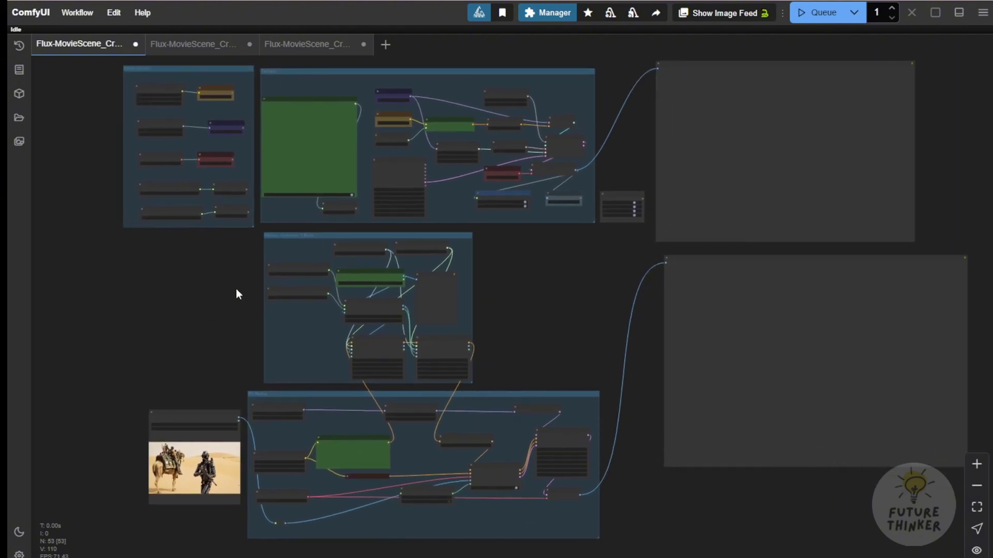
{"action": "left_click", "coordinate": [211, 44]}
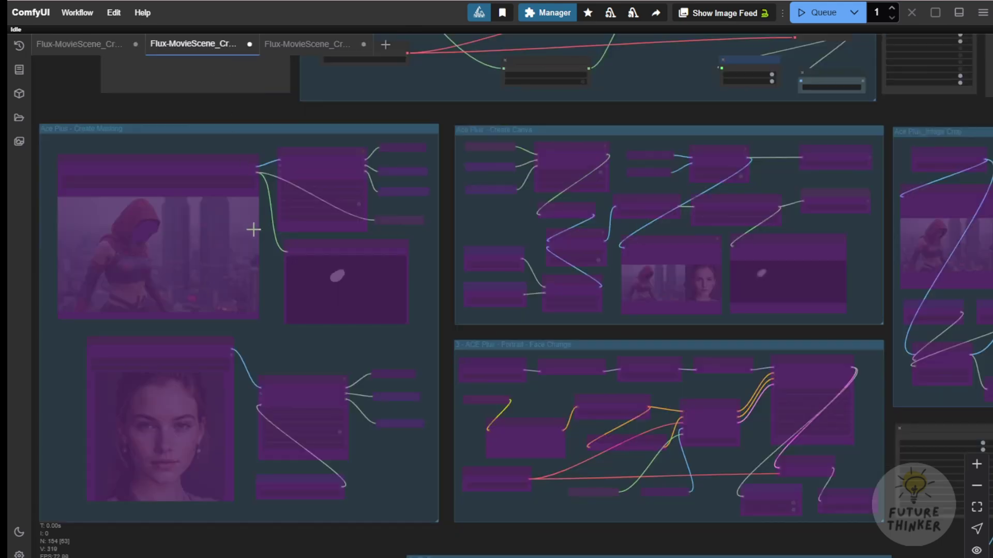
{"action": "scroll", "coordinate": [253, 230], "scroll_direction": "down", "scroll_amount": 5}
{"action": "left_click_drag", "start_coordinate": [172, 206], "coordinate": [165, 261]}
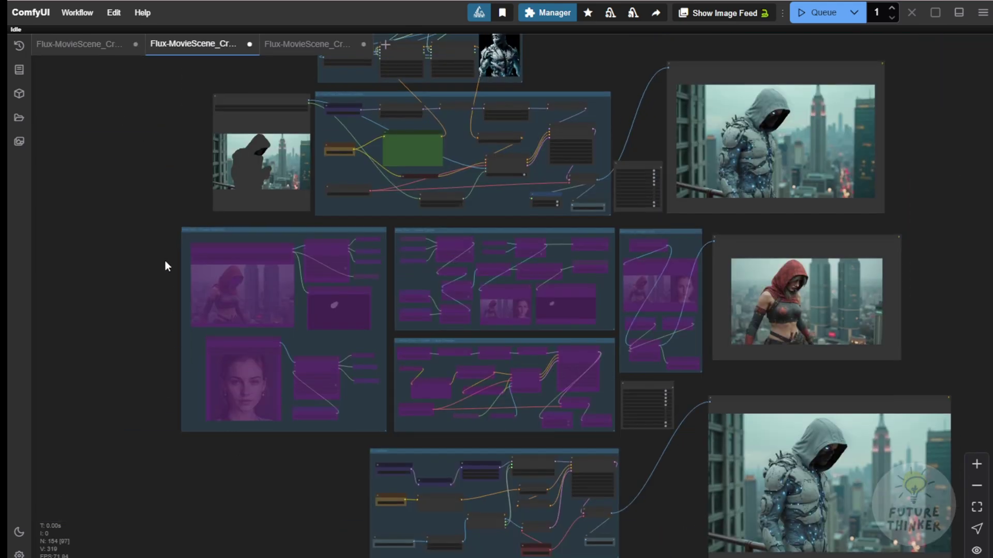
{"action": "left_click_drag", "start_coordinate": [165, 176], "coordinate": [160, 264]}
Step: Return to the first movie scene workflow and review its text prompt, Redux and Flux Fill groups with the desert input image
{"action": "left_click", "coordinate": [98, 44]}
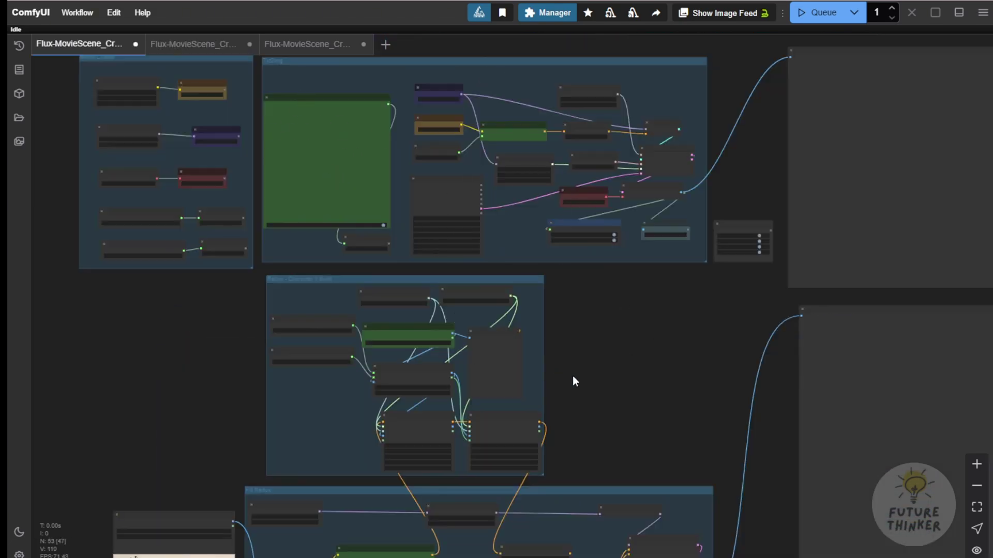
{"action": "left_click_drag", "start_coordinate": [587, 377], "coordinate": [520, 321]}
{"action": "scroll", "coordinate": [563, 303], "scroll_direction": "down", "scroll_amount": 2}
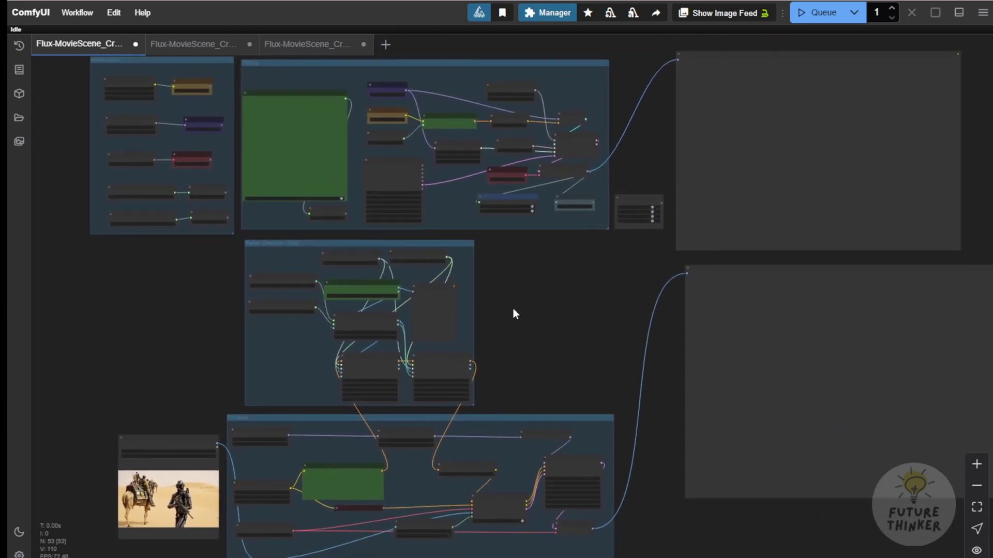